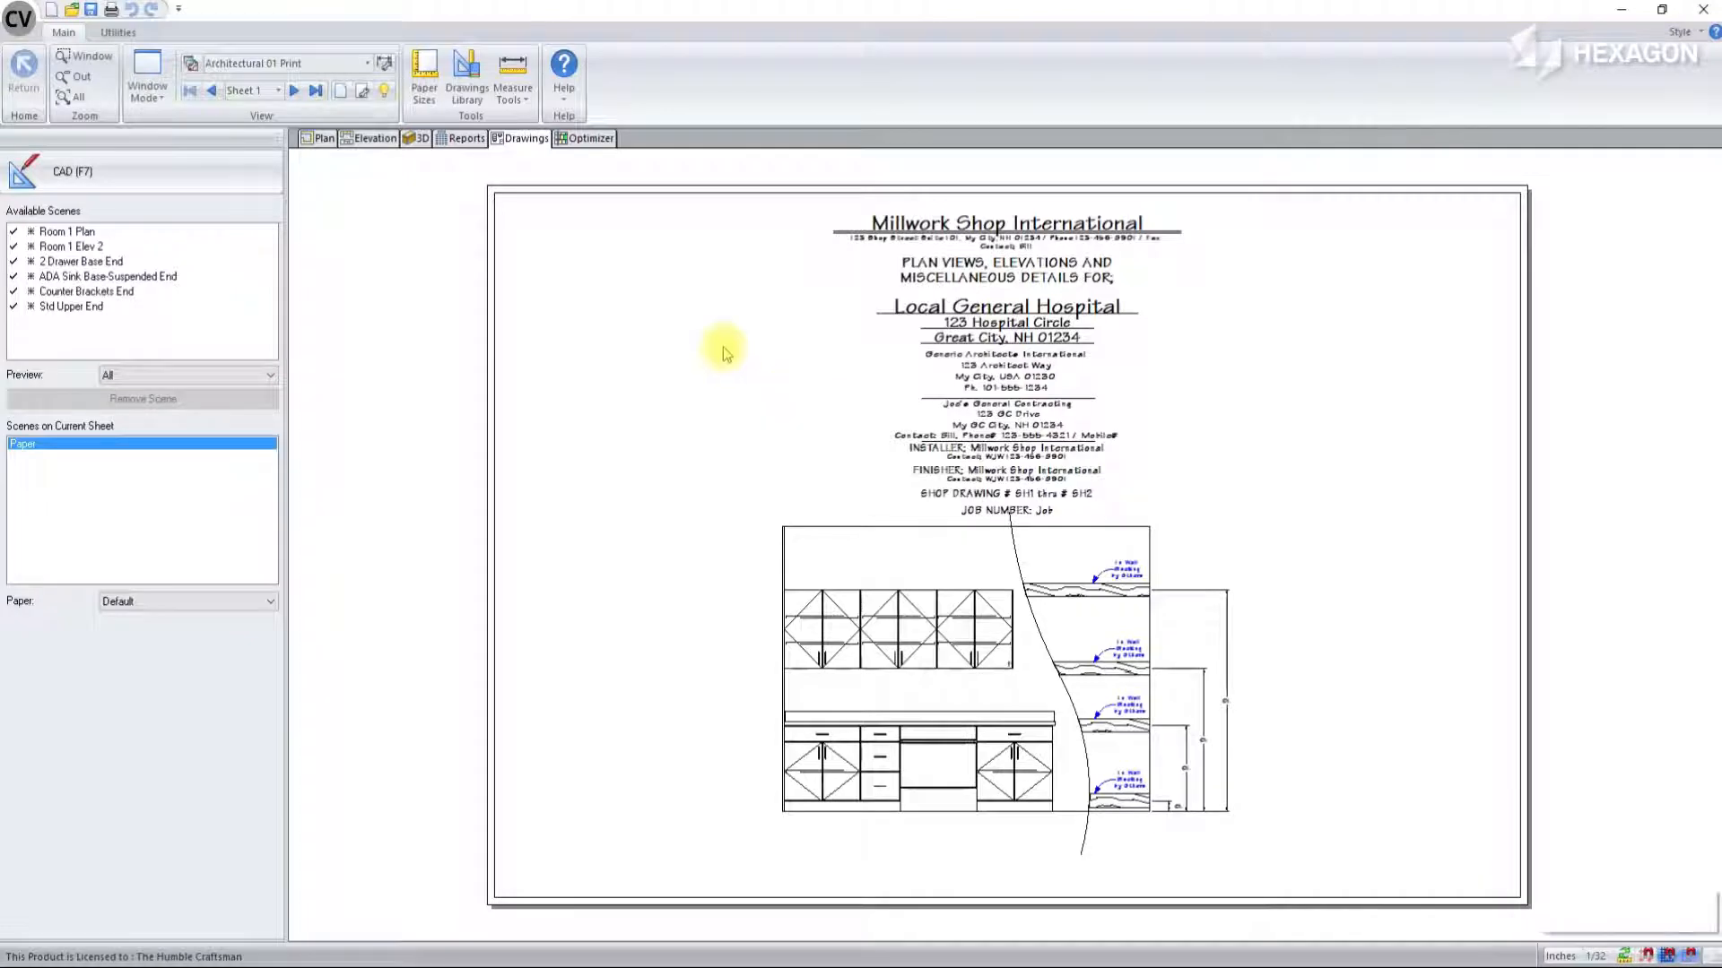
Step: Review the job's customer details, comment and ship-to address in the job properties, keeping them as they are
{"action": "left_click", "coordinate": [294, 92]}
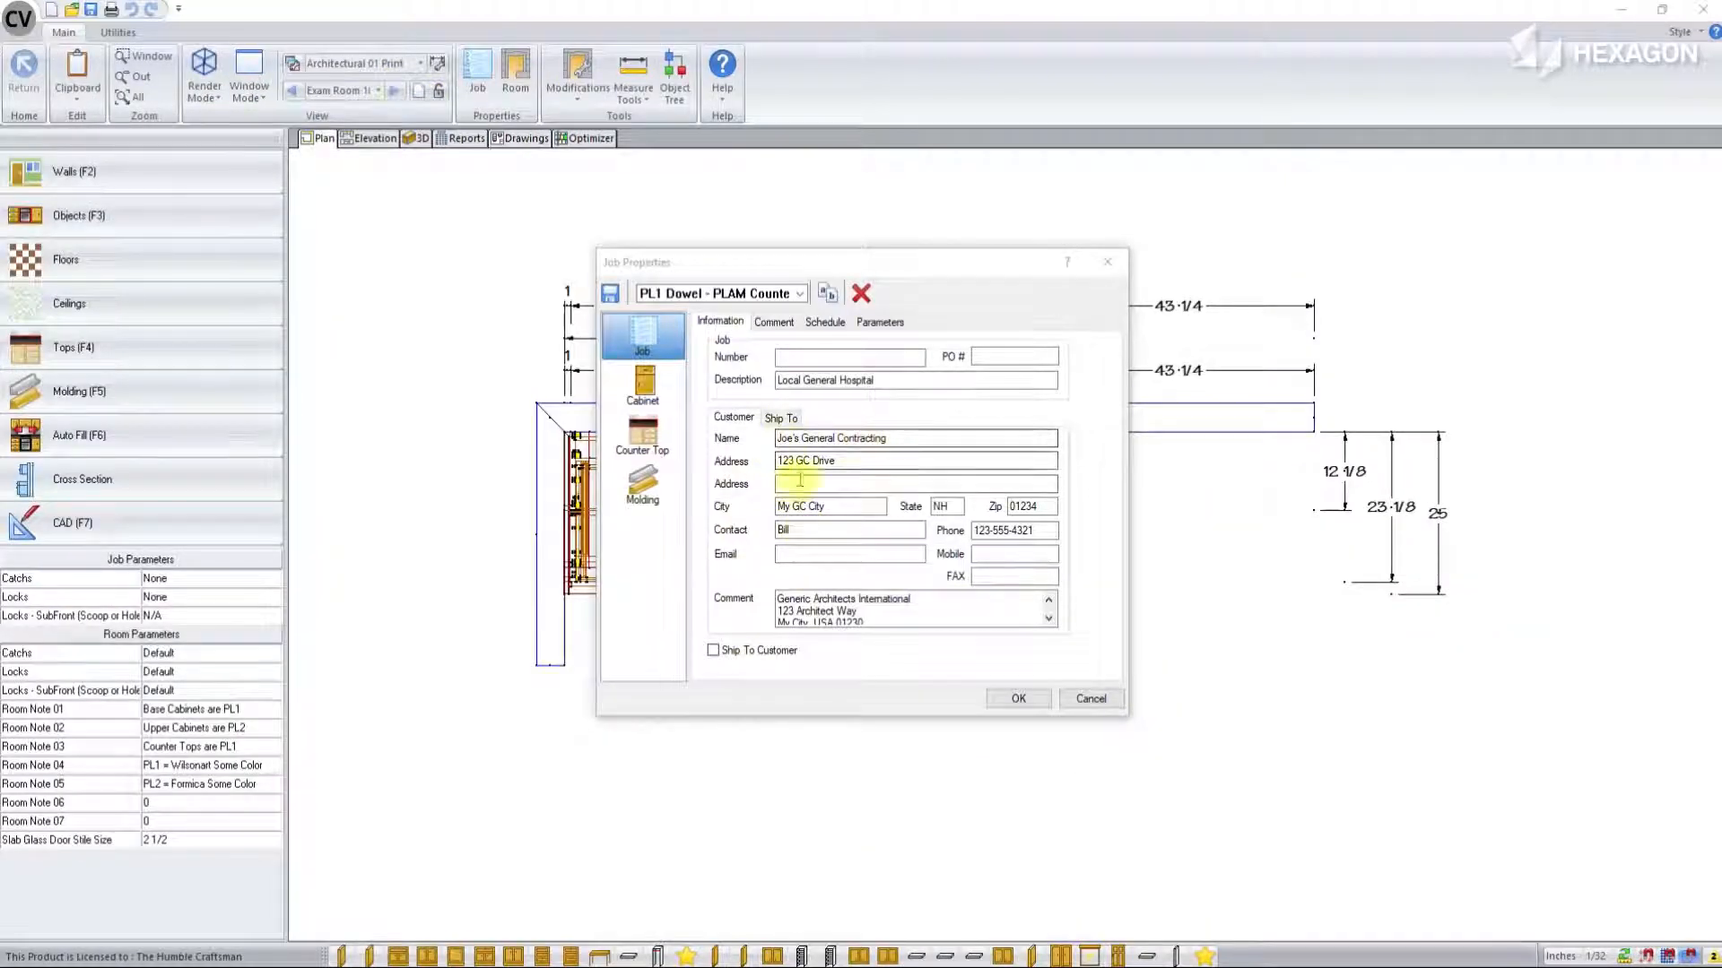
{"action": "left_click", "coordinate": [1048, 618]}
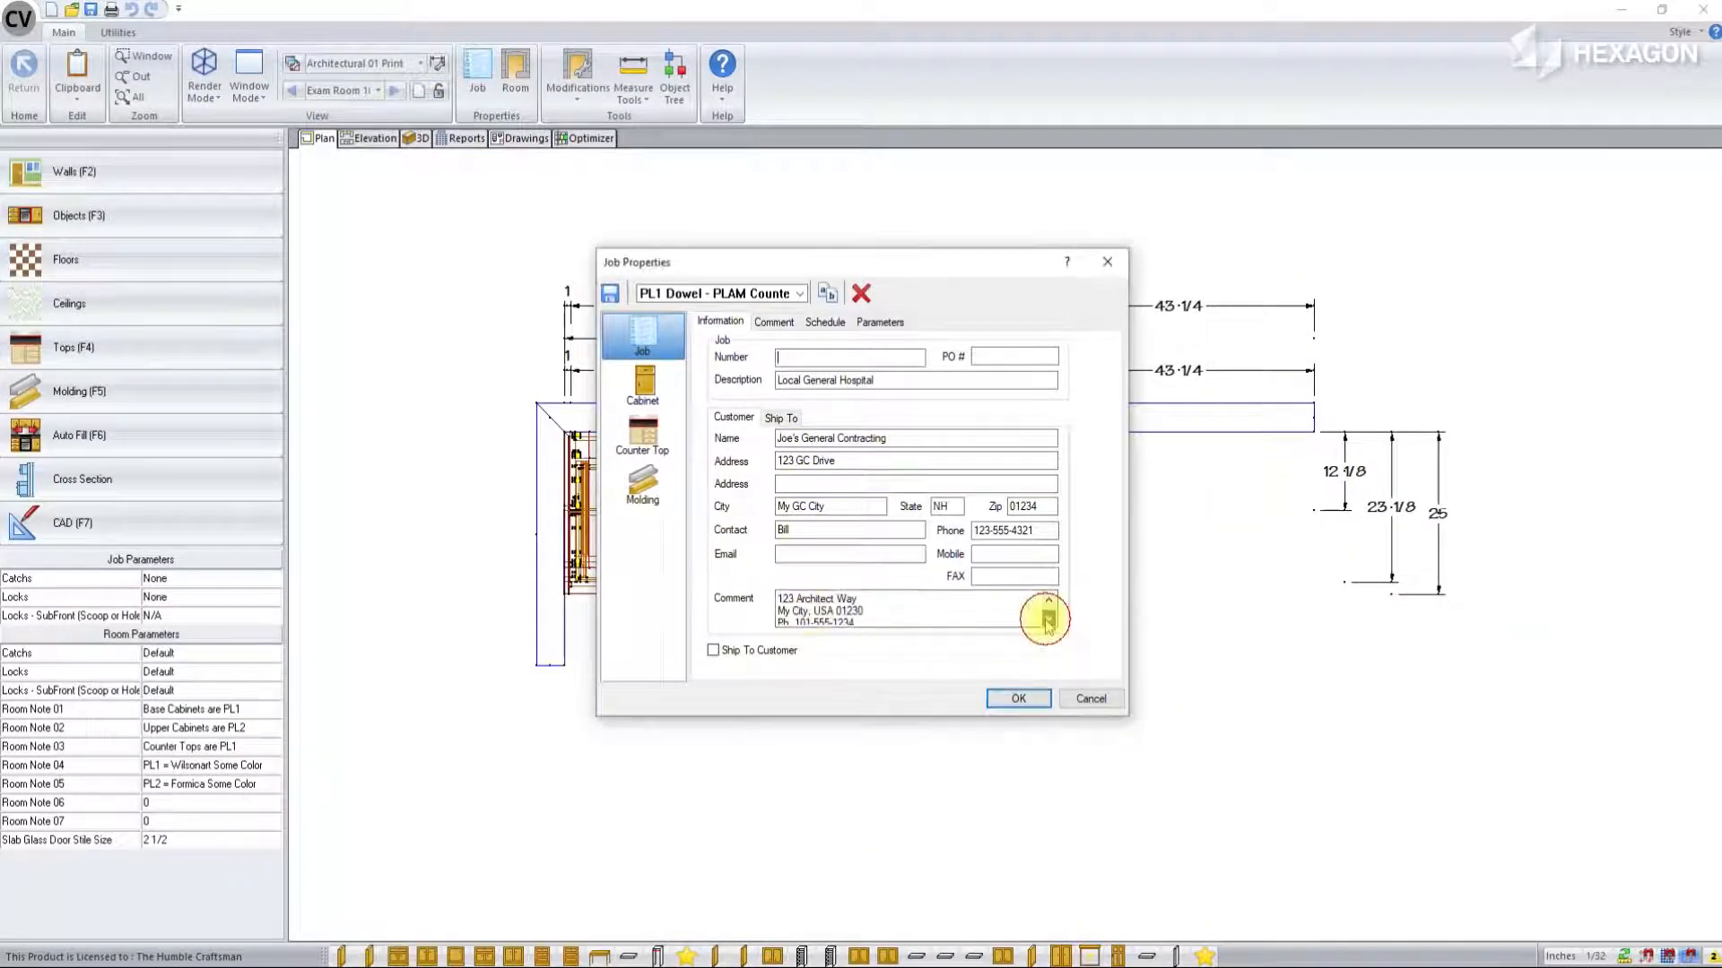
{"action": "left_click", "coordinate": [1048, 618]}
{"action": "left_click", "coordinate": [780, 418]}
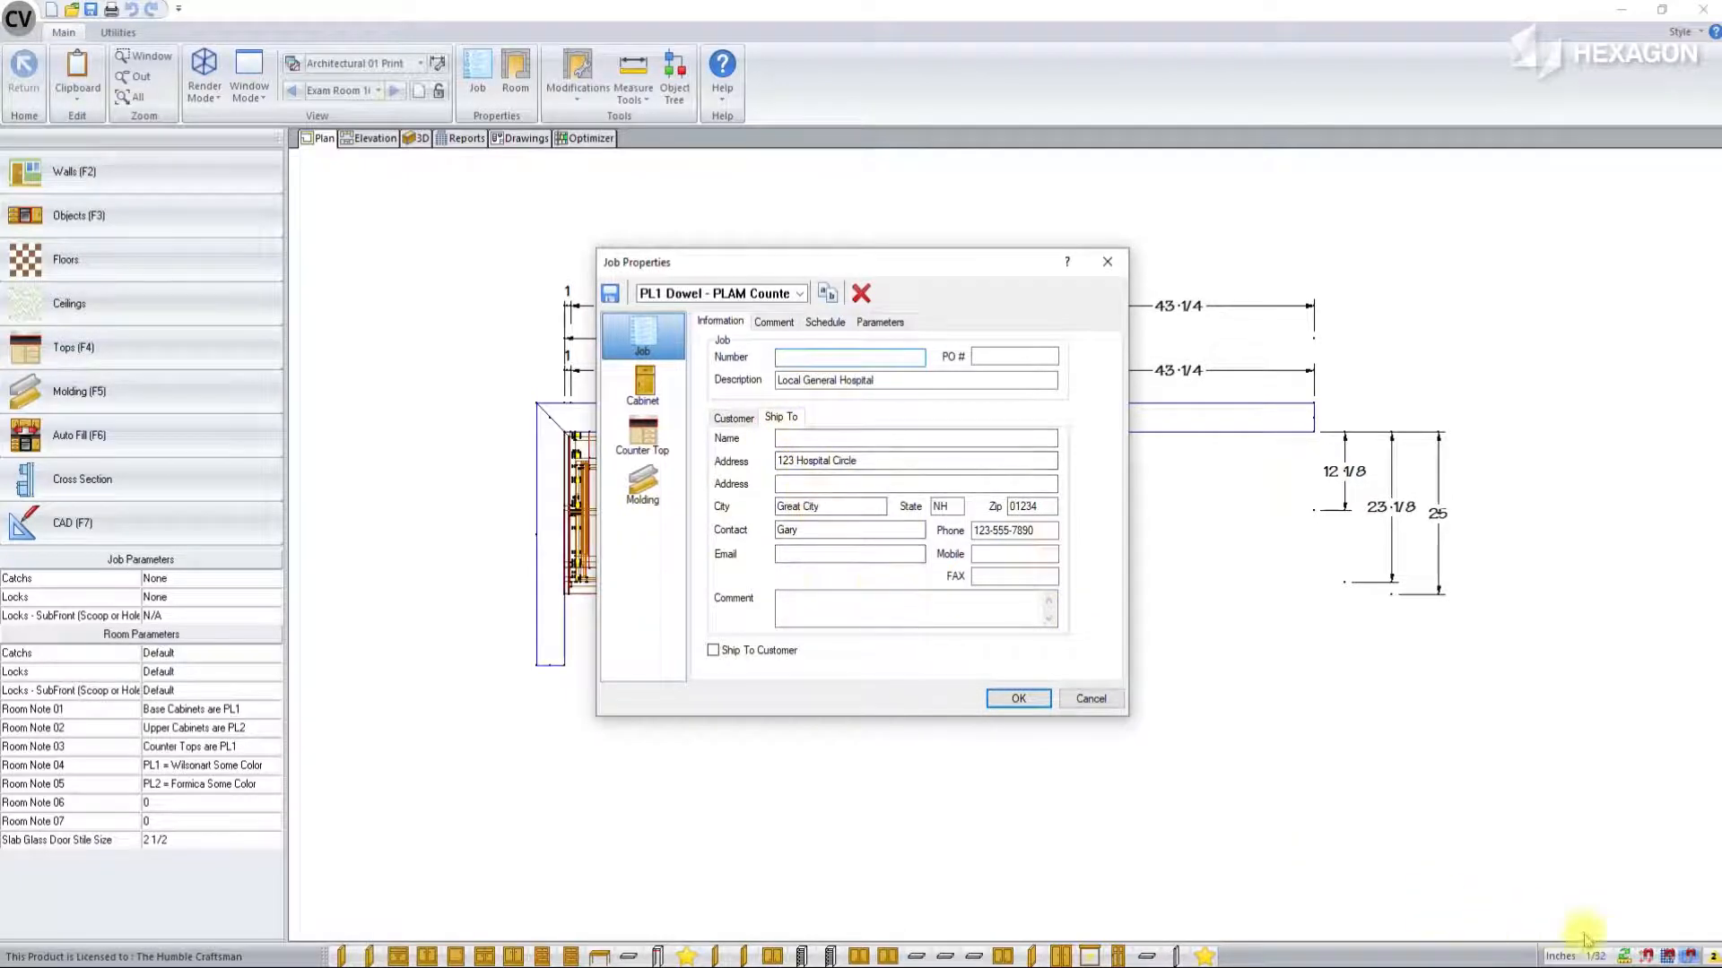
{"action": "left_click", "coordinate": [1627, 929]}
{"action": "left_click", "coordinate": [1091, 699]}
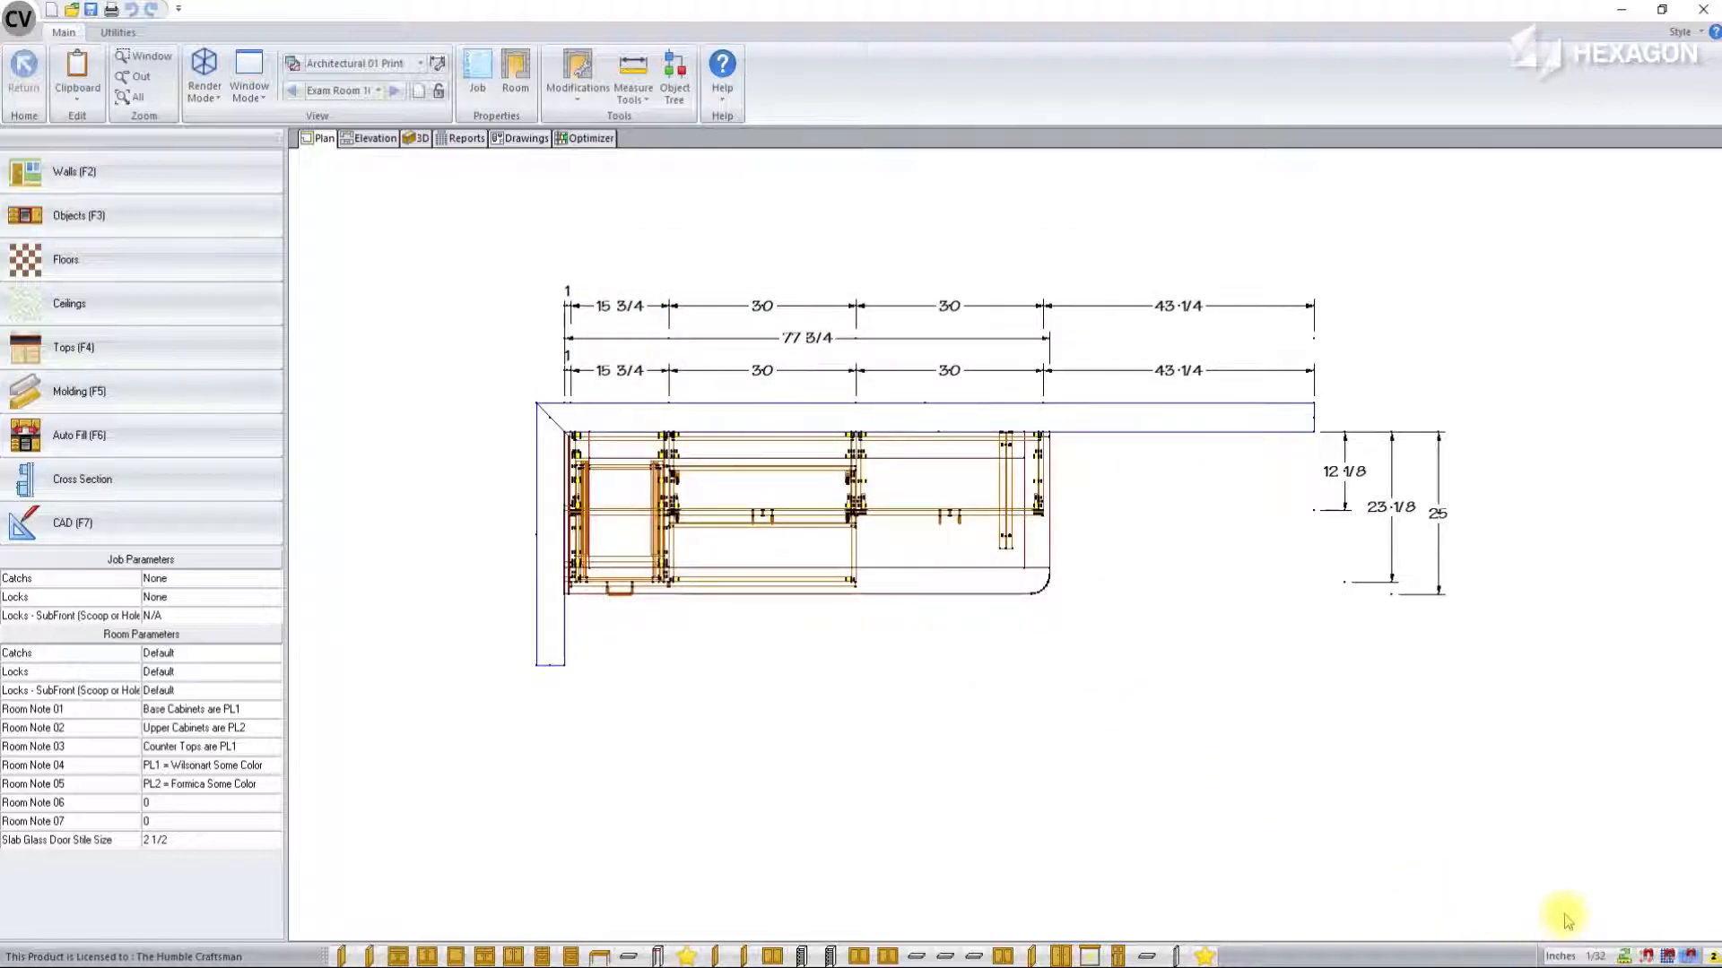
Step: Review the room's finishes and layout, and the cabinet construction, materials, hardware, doors and layout sizes in the room properties
{"action": "left_click", "coordinate": [1624, 954]}
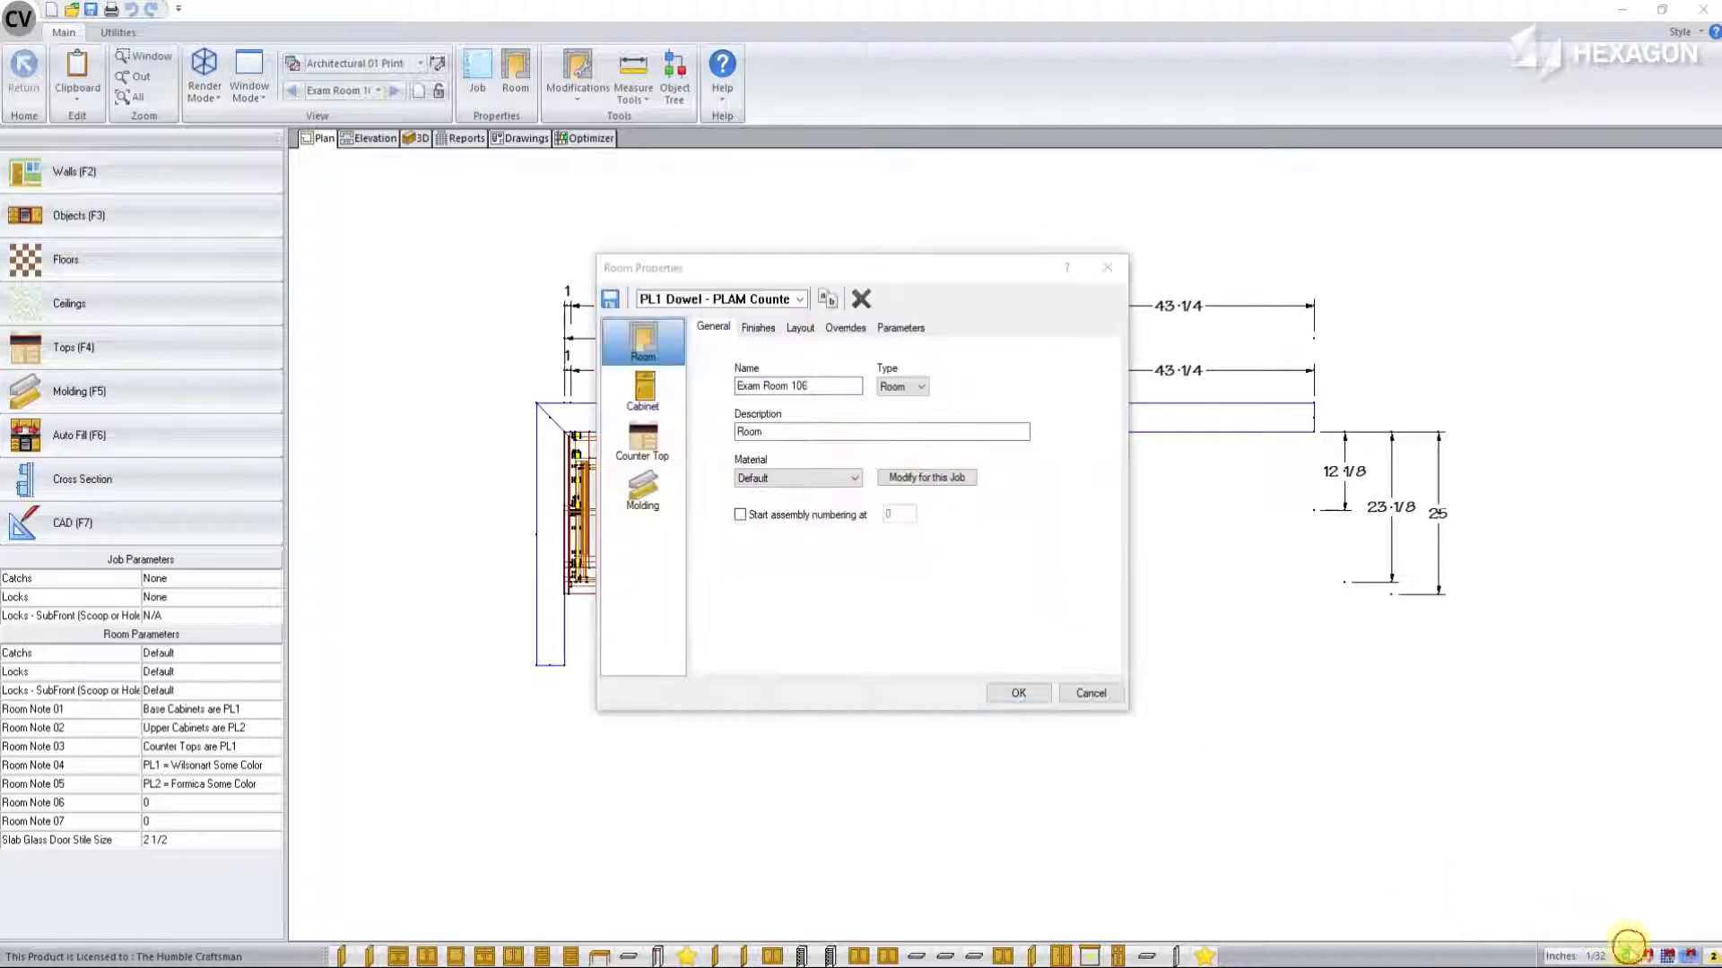
{"action": "left_click", "coordinate": [758, 329]}
{"action": "left_click", "coordinate": [800, 330]}
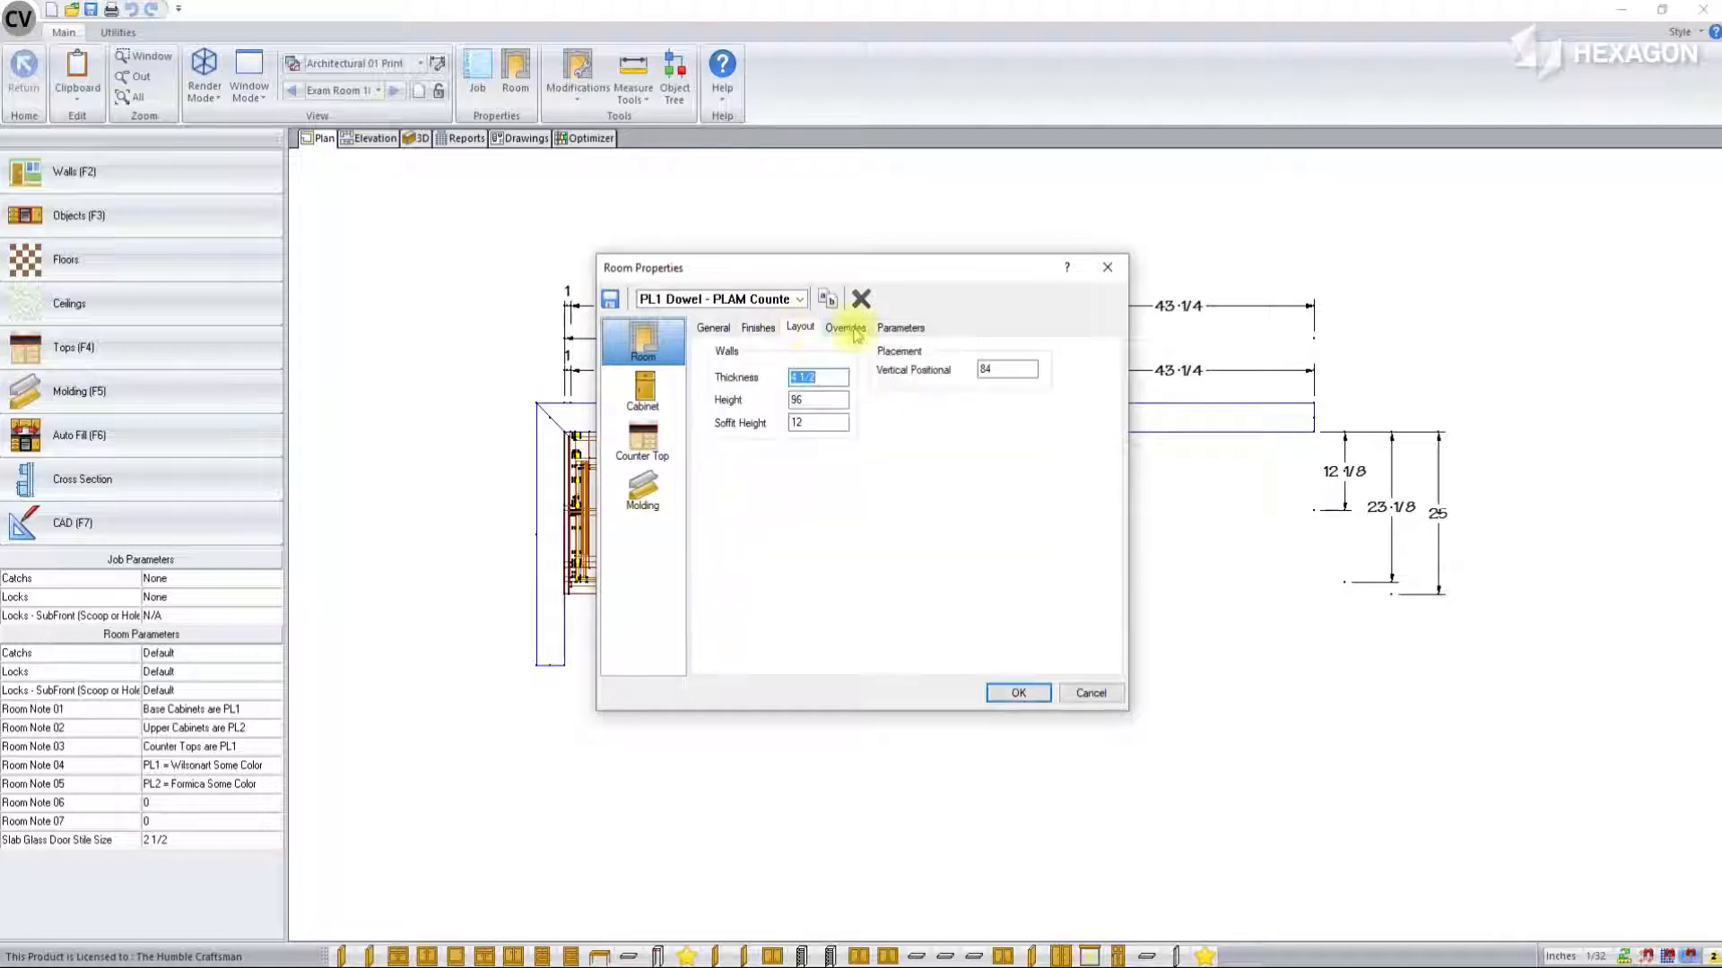
{"action": "left_click", "coordinate": [643, 390]}
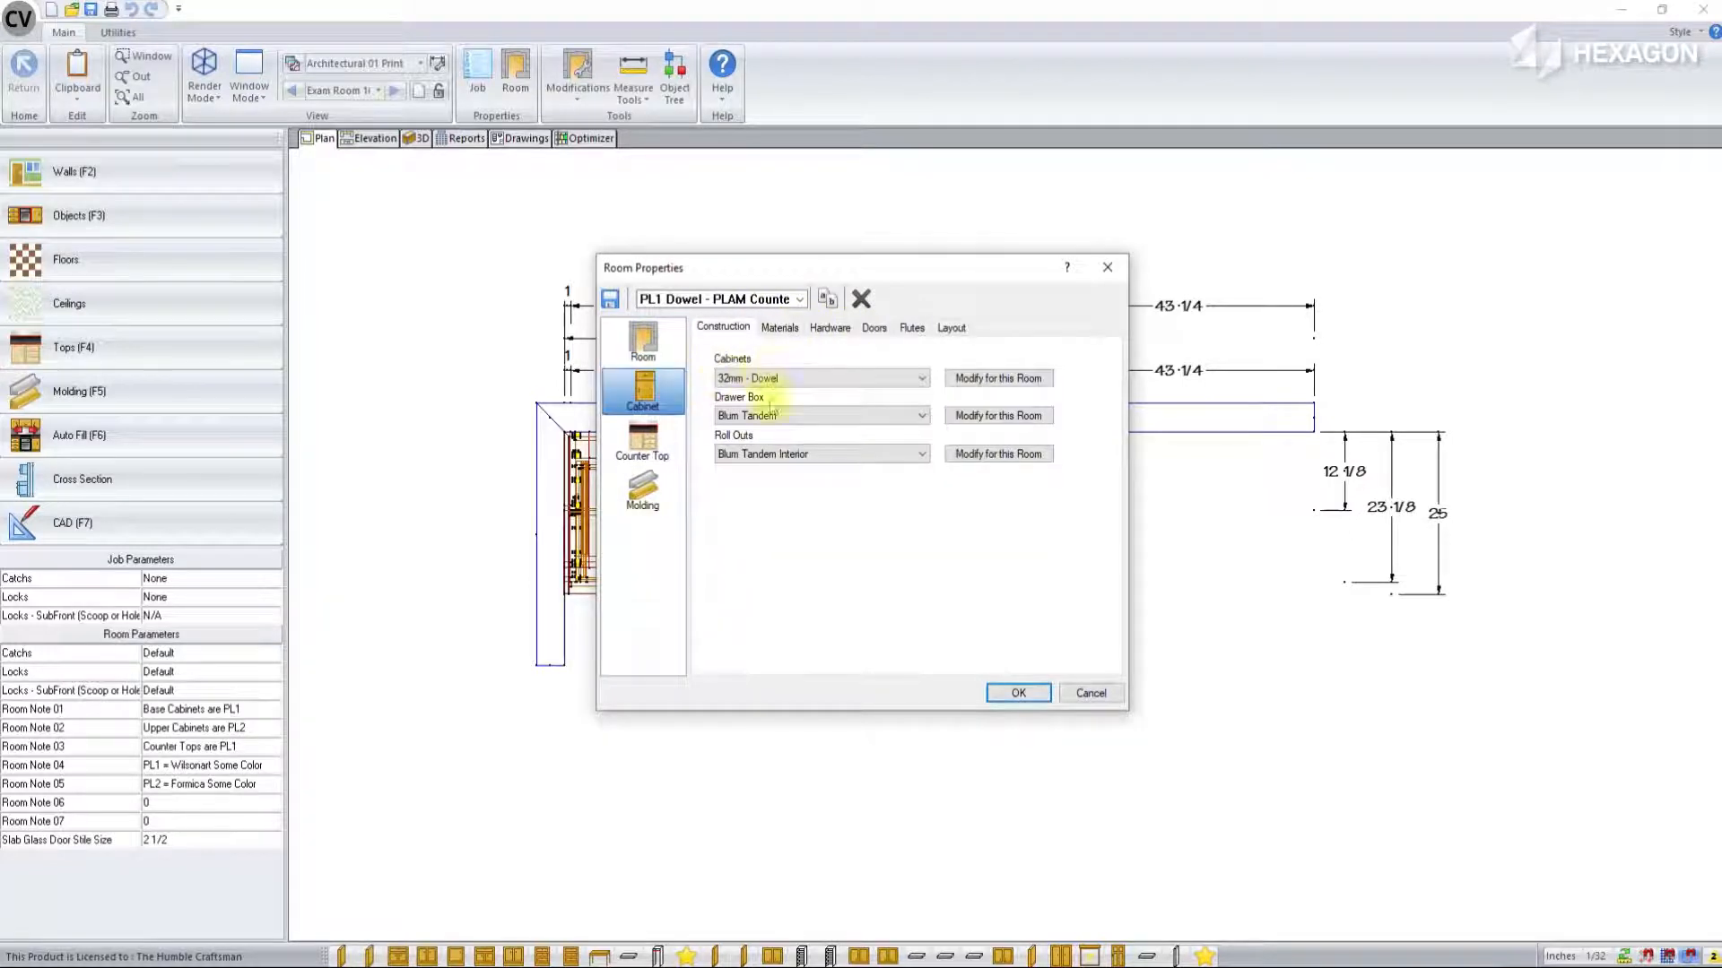
{"action": "left_click", "coordinate": [779, 327]}
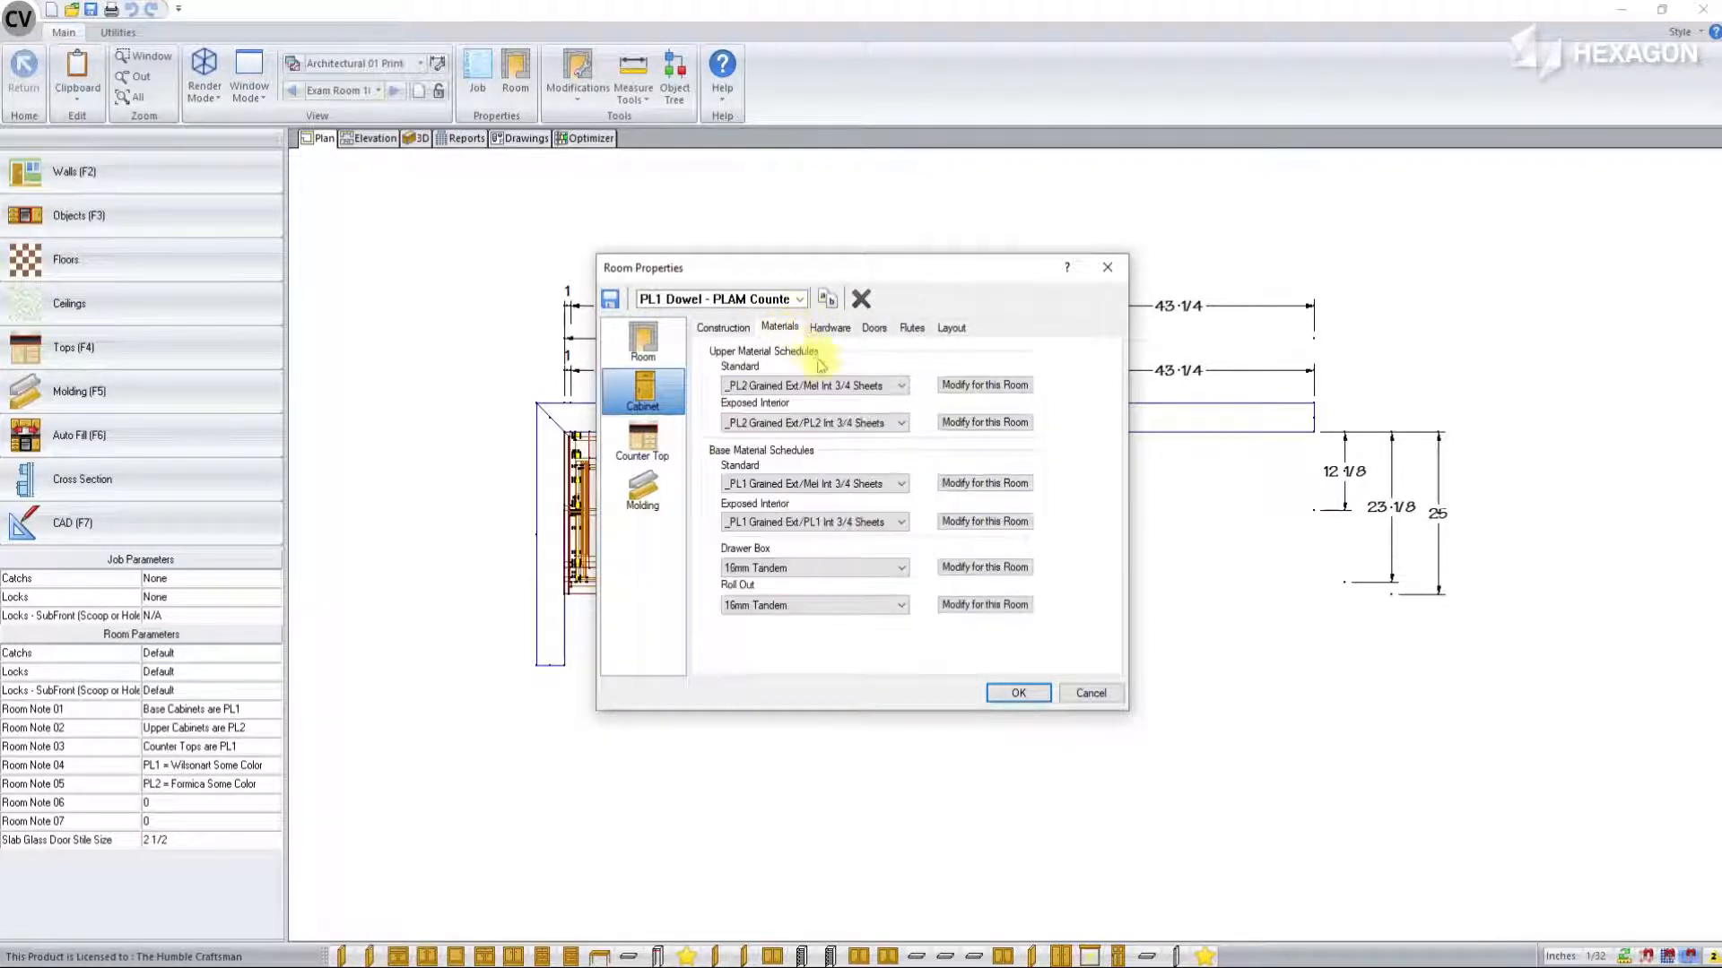
{"action": "left_click", "coordinate": [829, 328]}
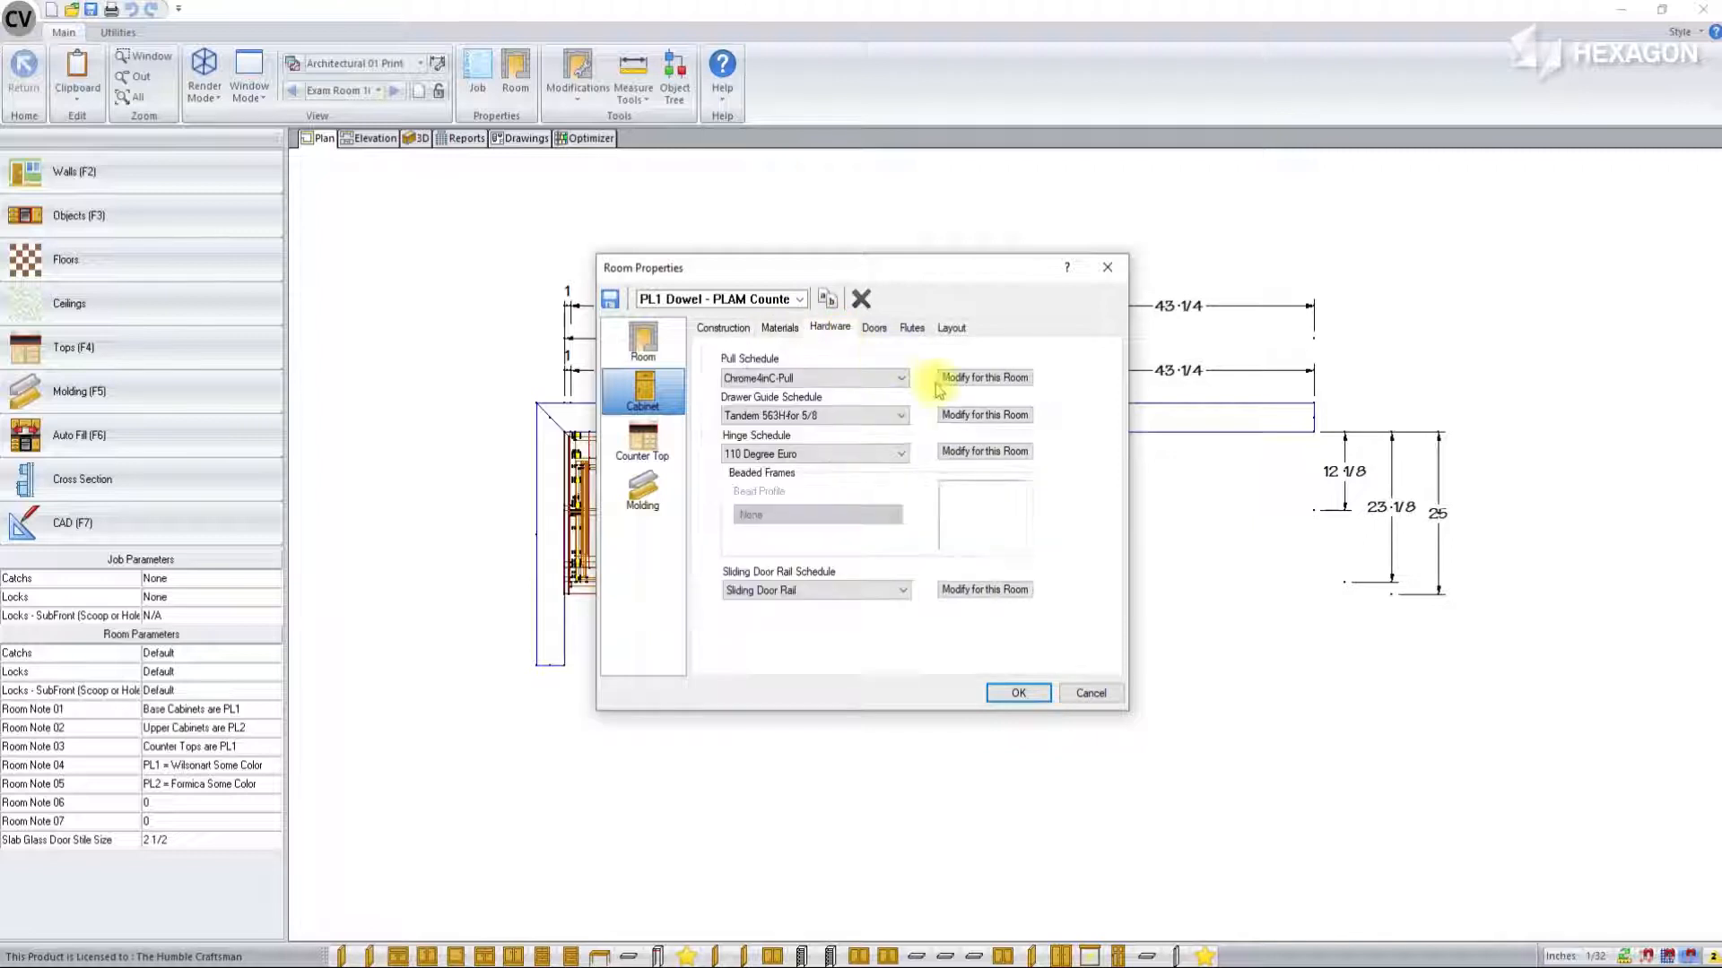
{"action": "left_click", "coordinate": [875, 328]}
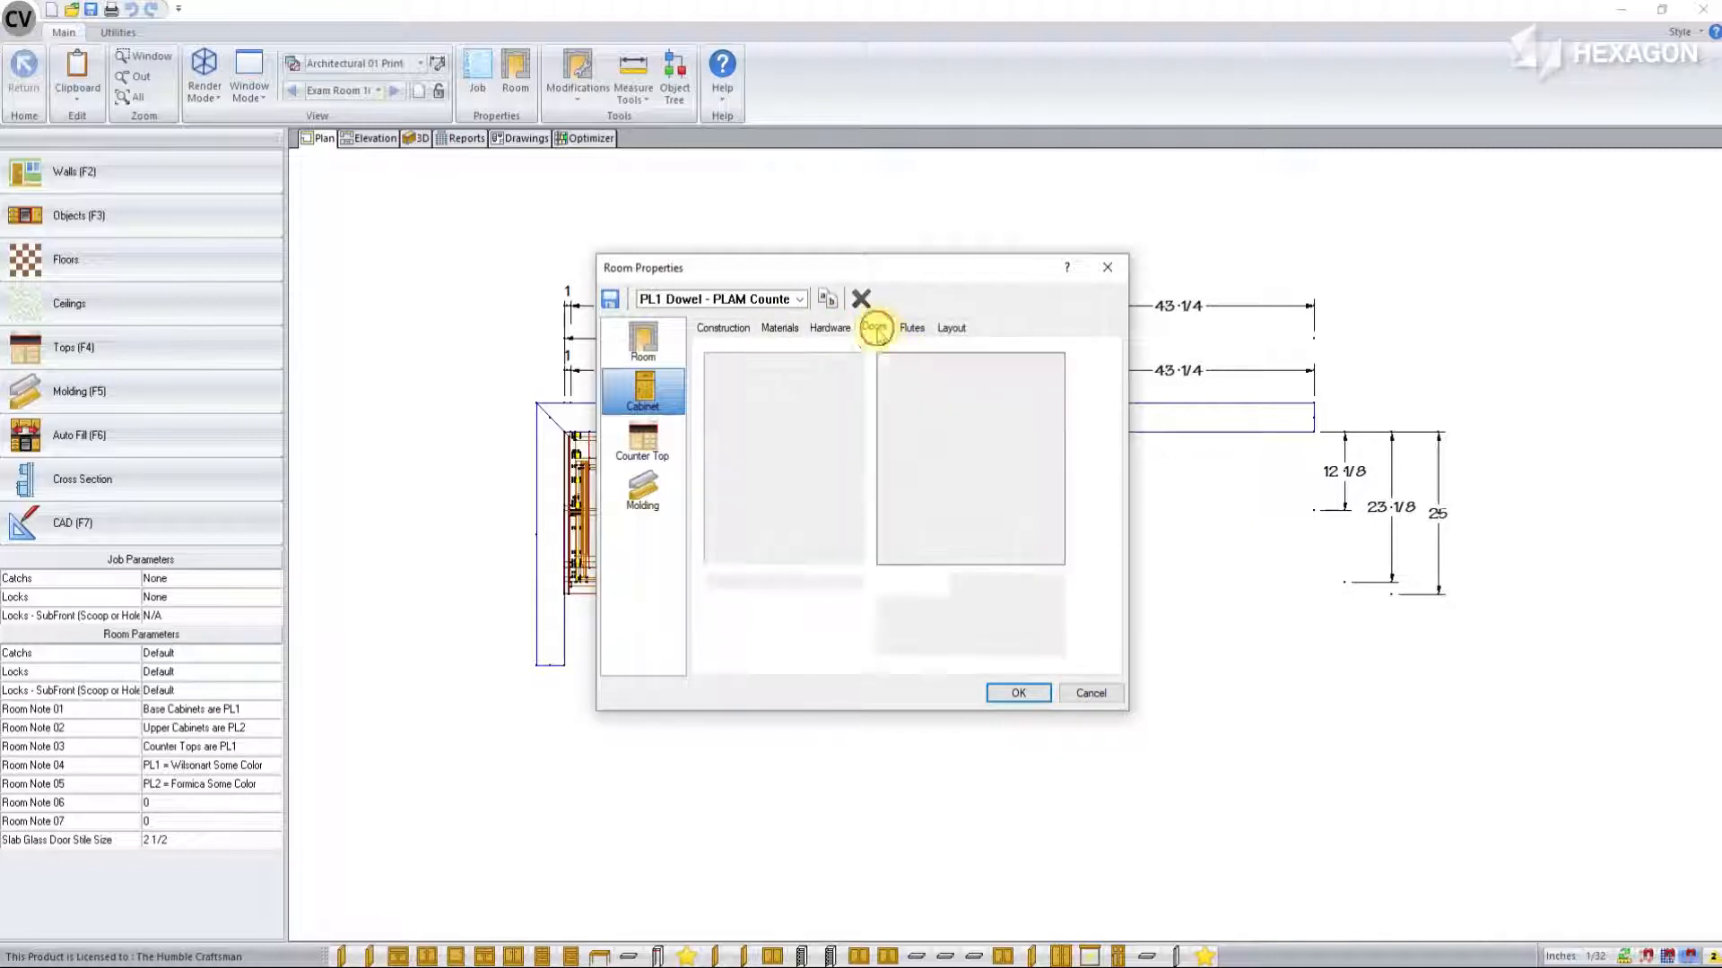
{"action": "left_click", "coordinate": [950, 327]}
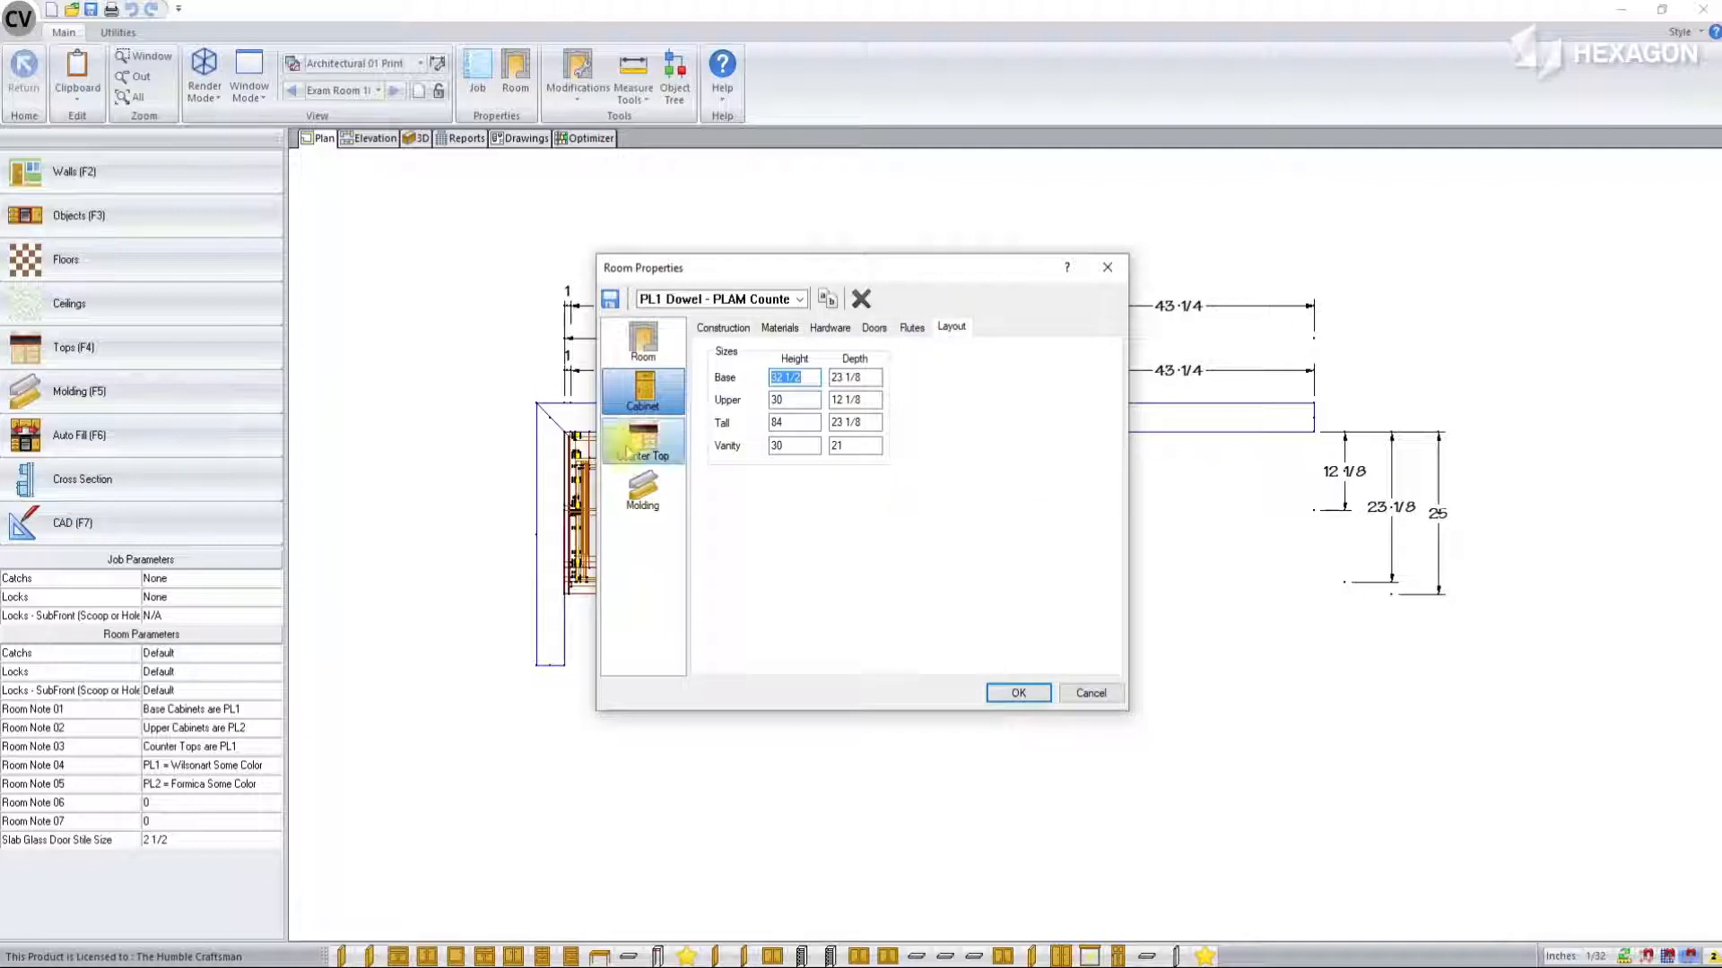
Step: Review the room's countertop construction, materials, profiles and automatic top layout, and close the room properties without changes
{"action": "left_click", "coordinate": [642, 439]}
{"action": "left_click", "coordinate": [773, 328]}
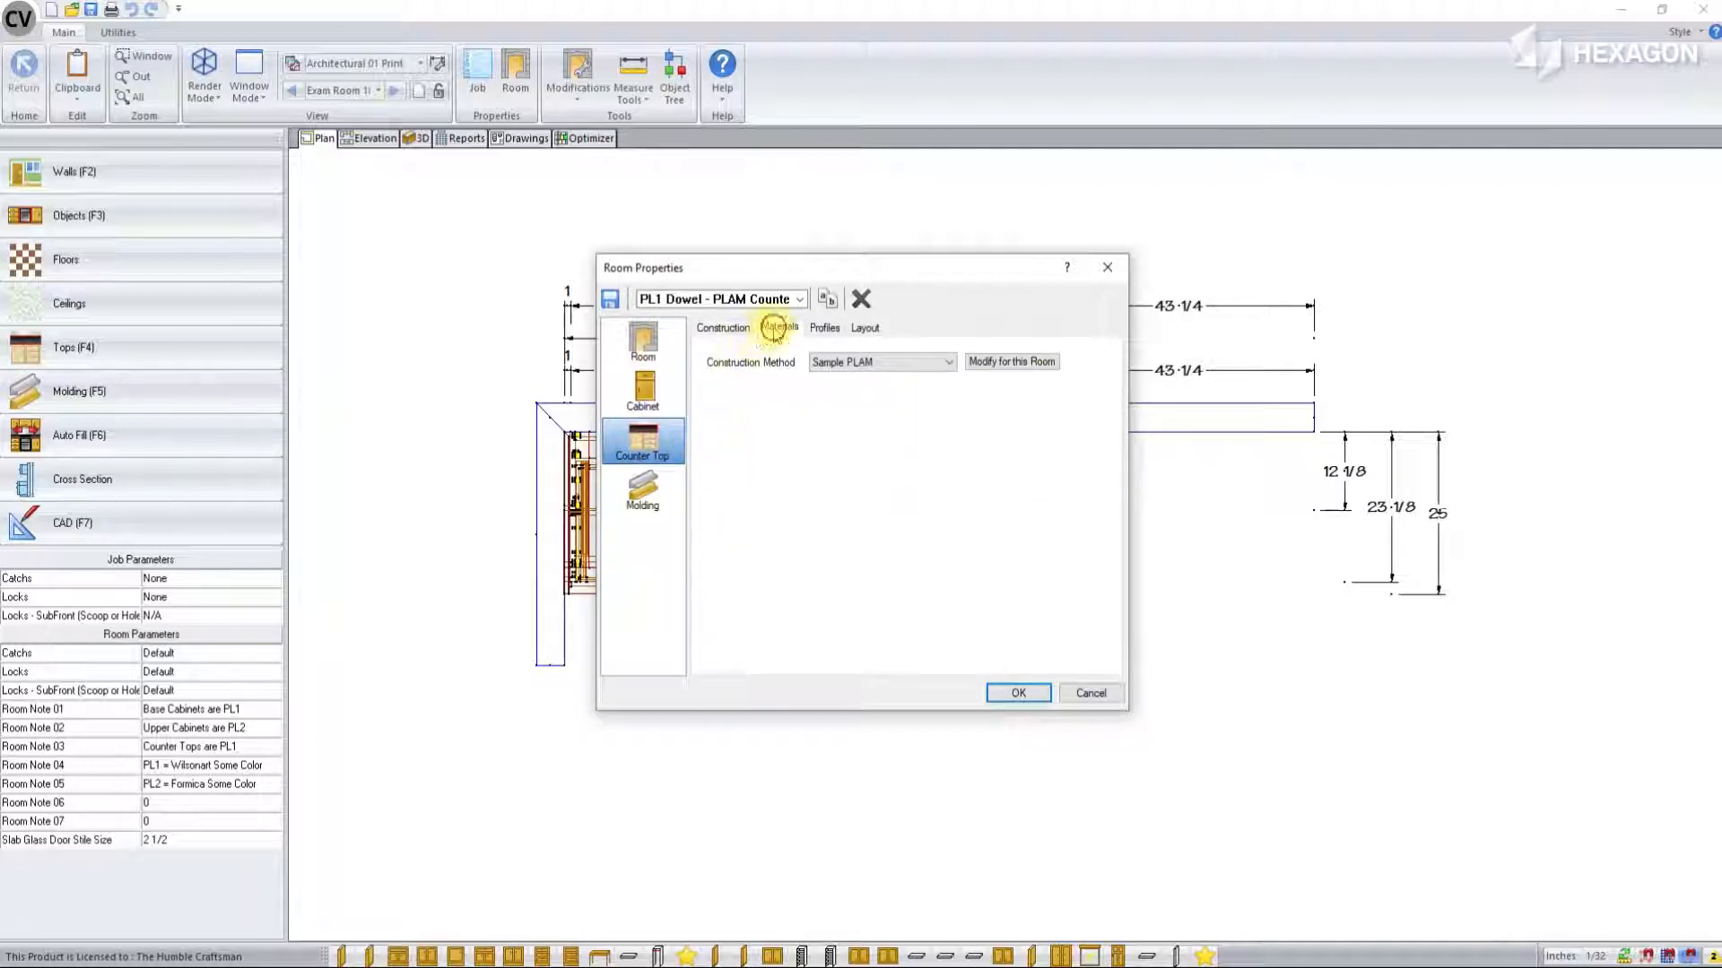
{"action": "left_click", "coordinate": [824, 328]}
{"action": "left_click", "coordinate": [866, 328]}
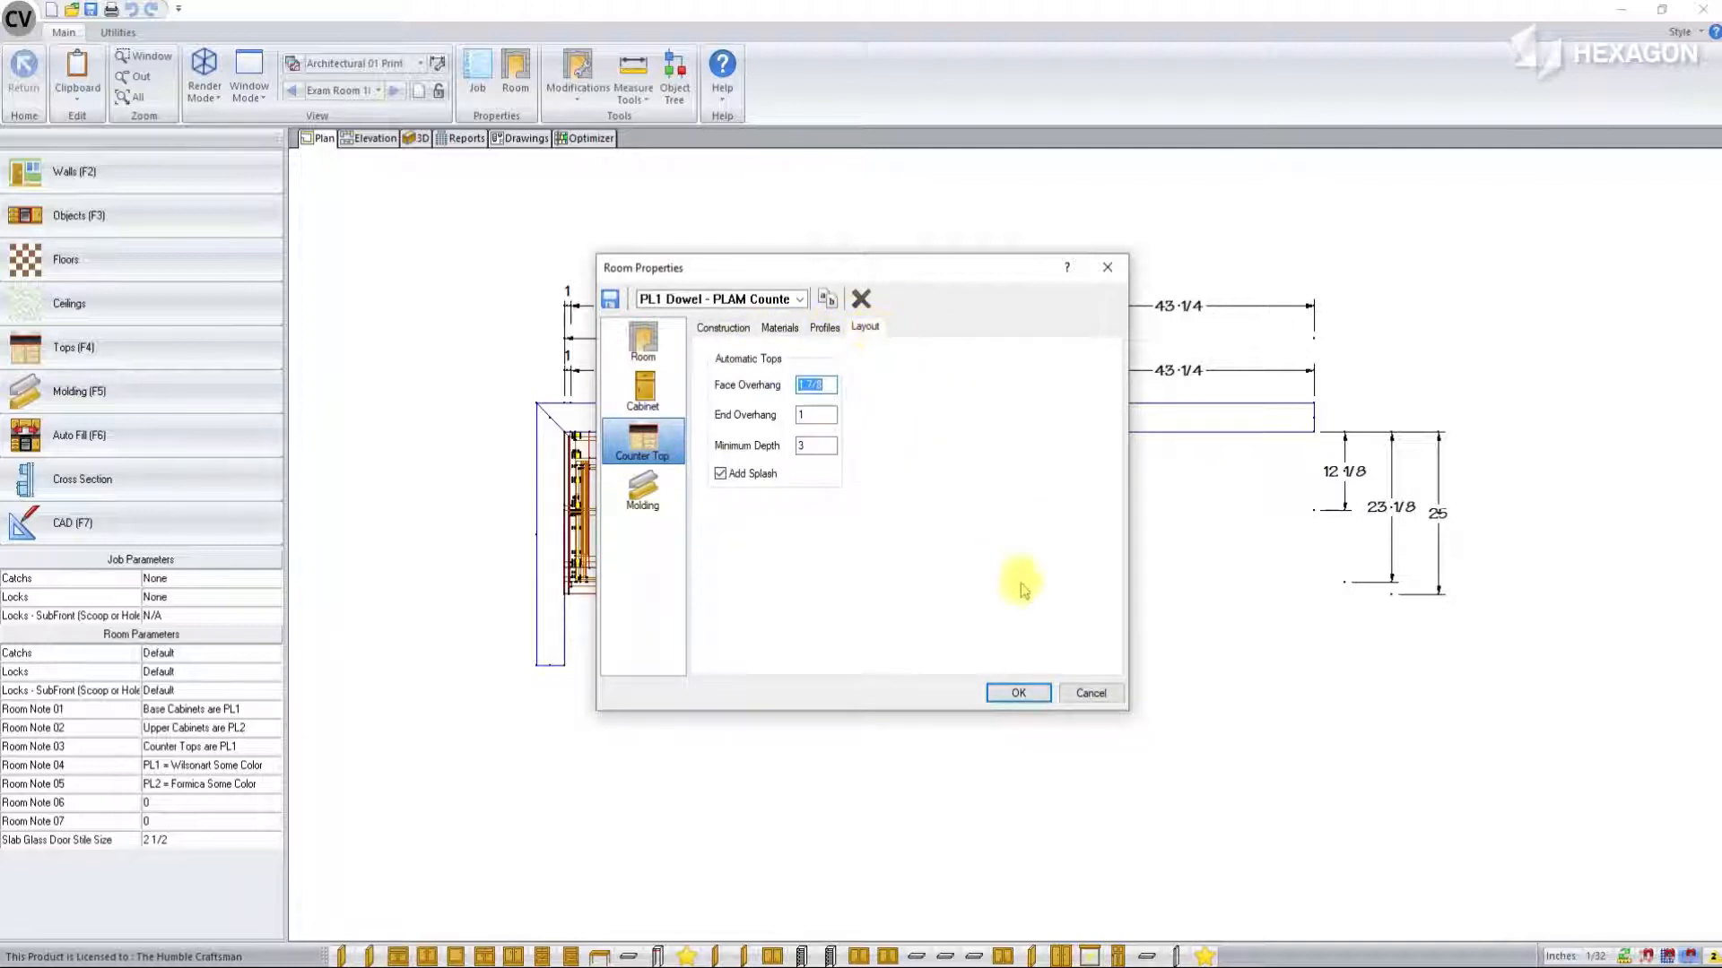
{"action": "left_click", "coordinate": [1084, 696]}
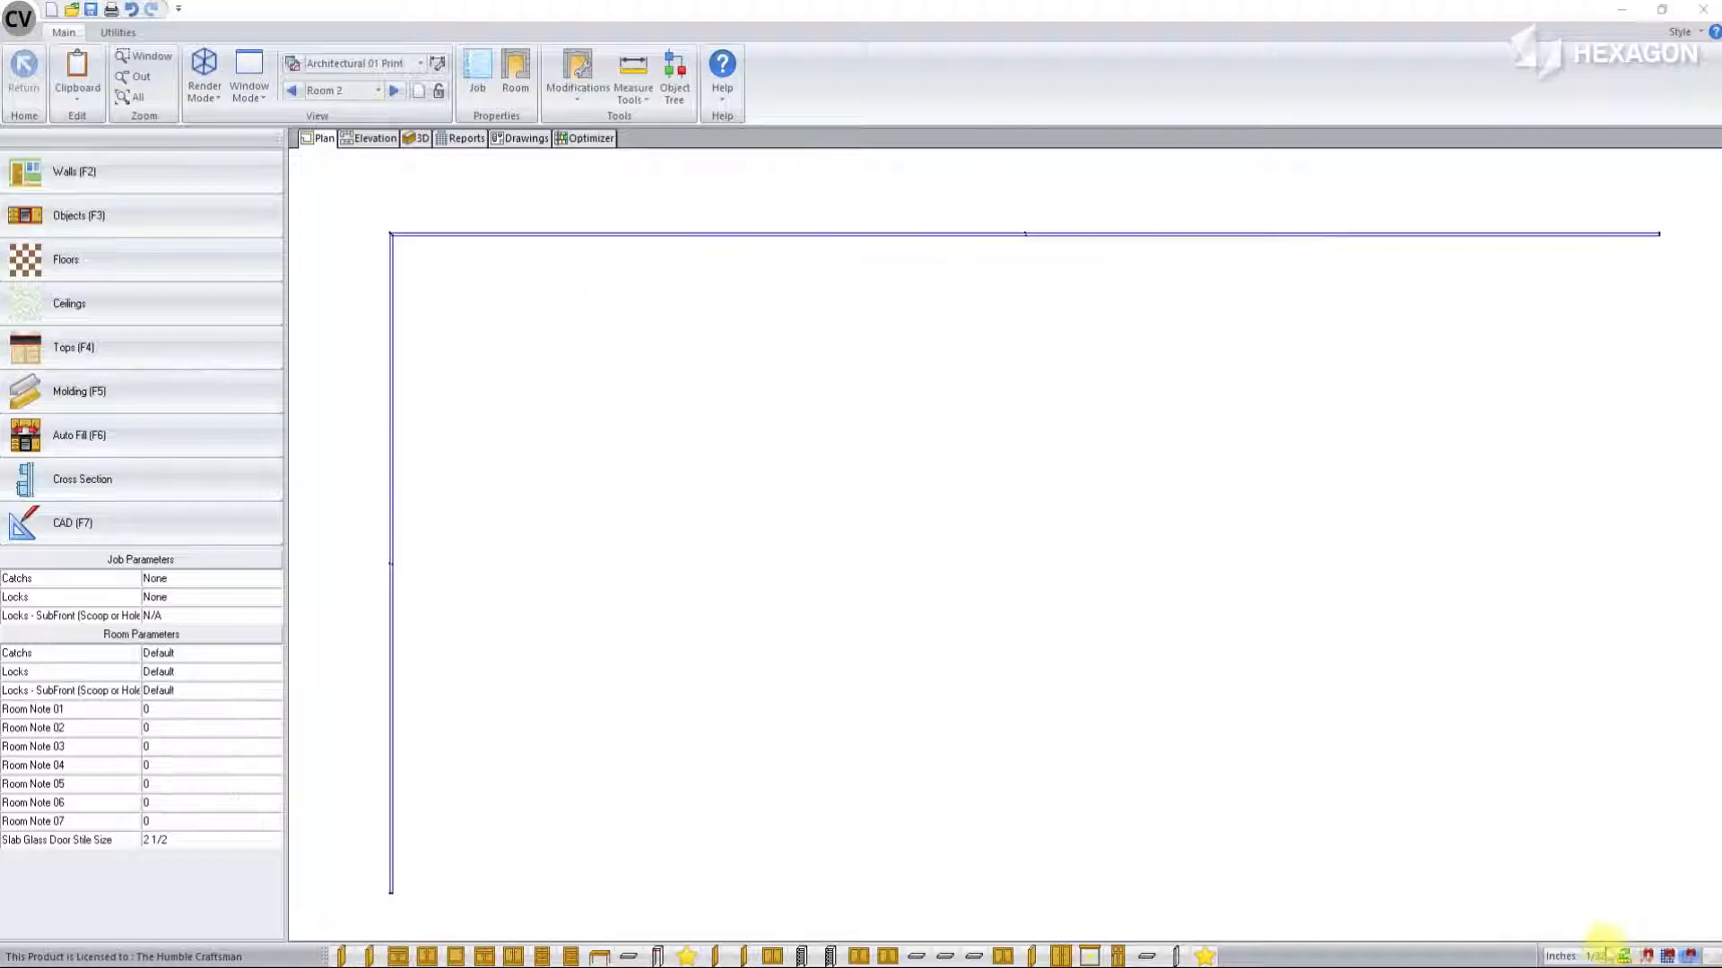
Step: Insert the floor plan drawing symbol from the Temporary Symbols category into the Room 2 plan
{"action": "key", "text": "F7"}
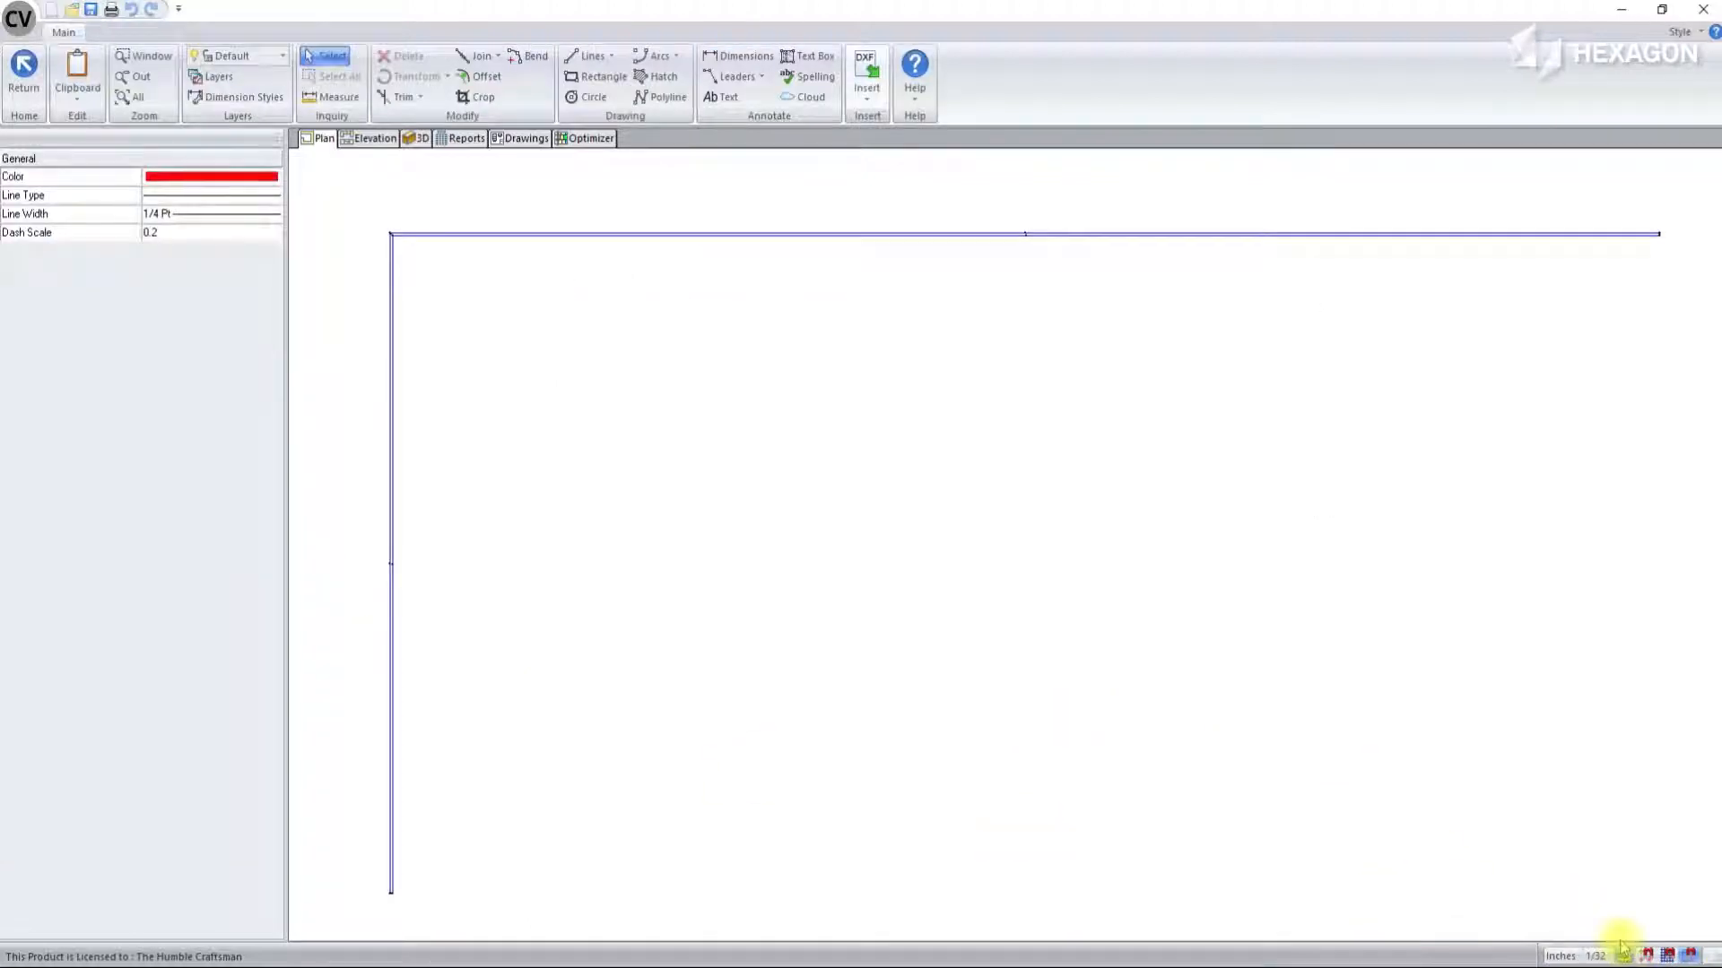
{"action": "left_click", "coordinate": [866, 88]}
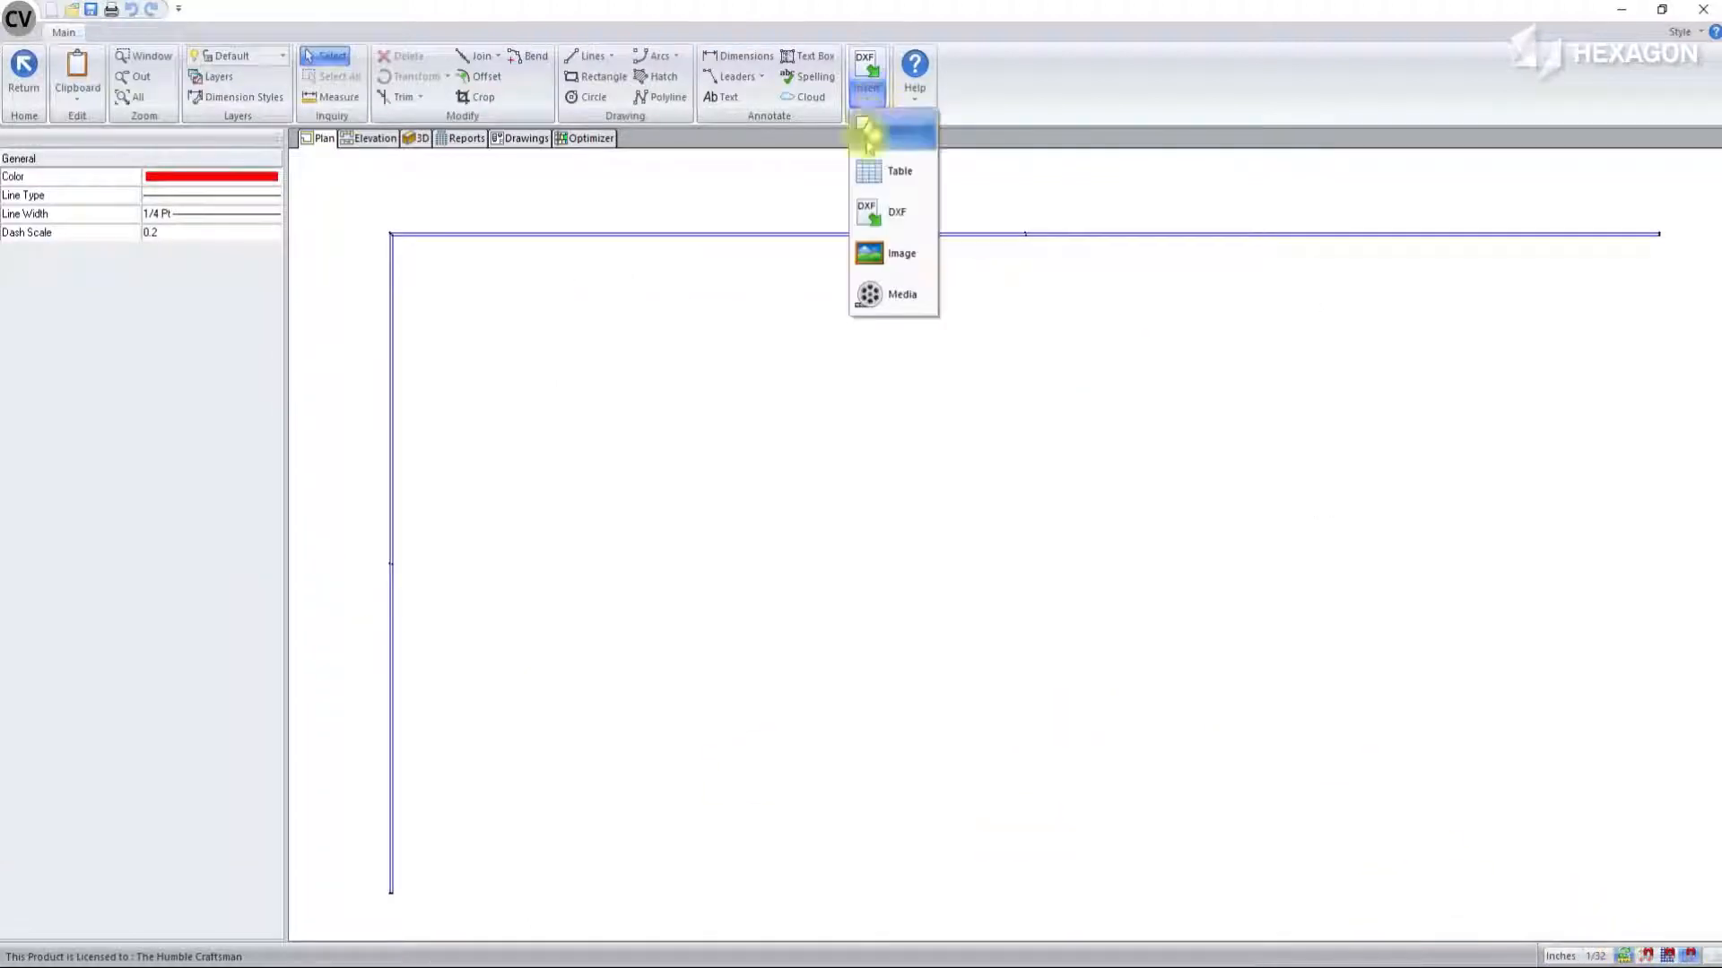
{"action": "left_click", "coordinate": [869, 133]}
{"action": "left_click", "coordinate": [170, 219]}
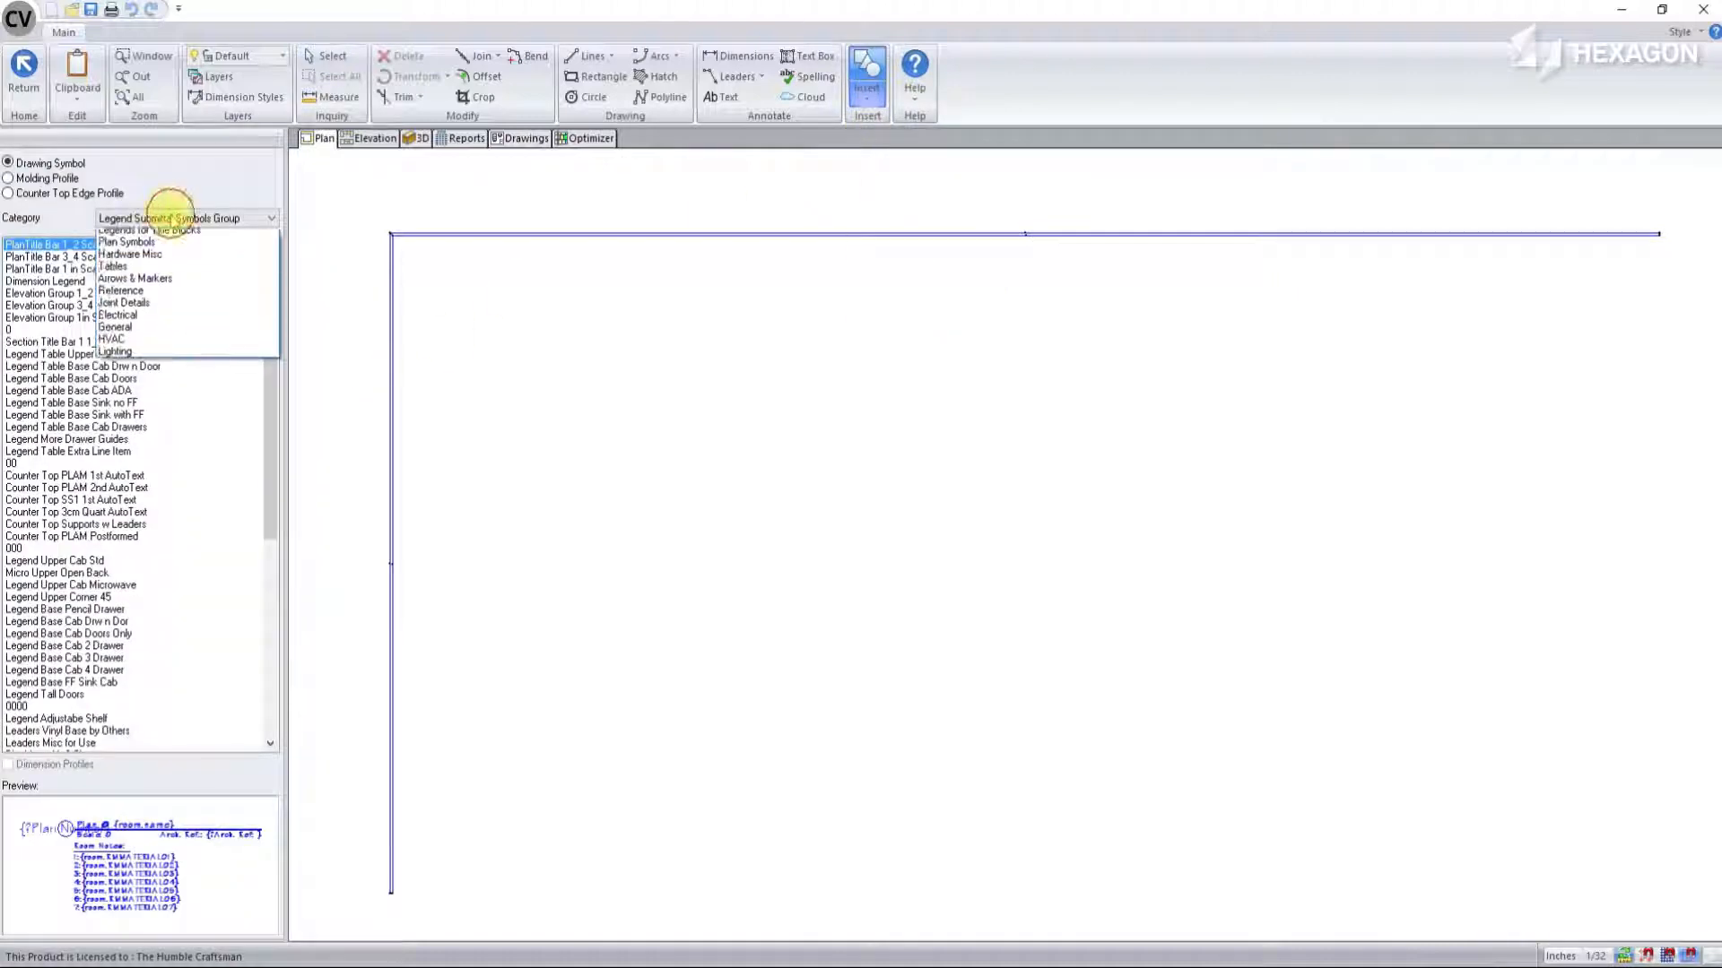
{"action": "left_click", "coordinate": [152, 260]}
{"action": "left_click", "coordinate": [32, 269]}
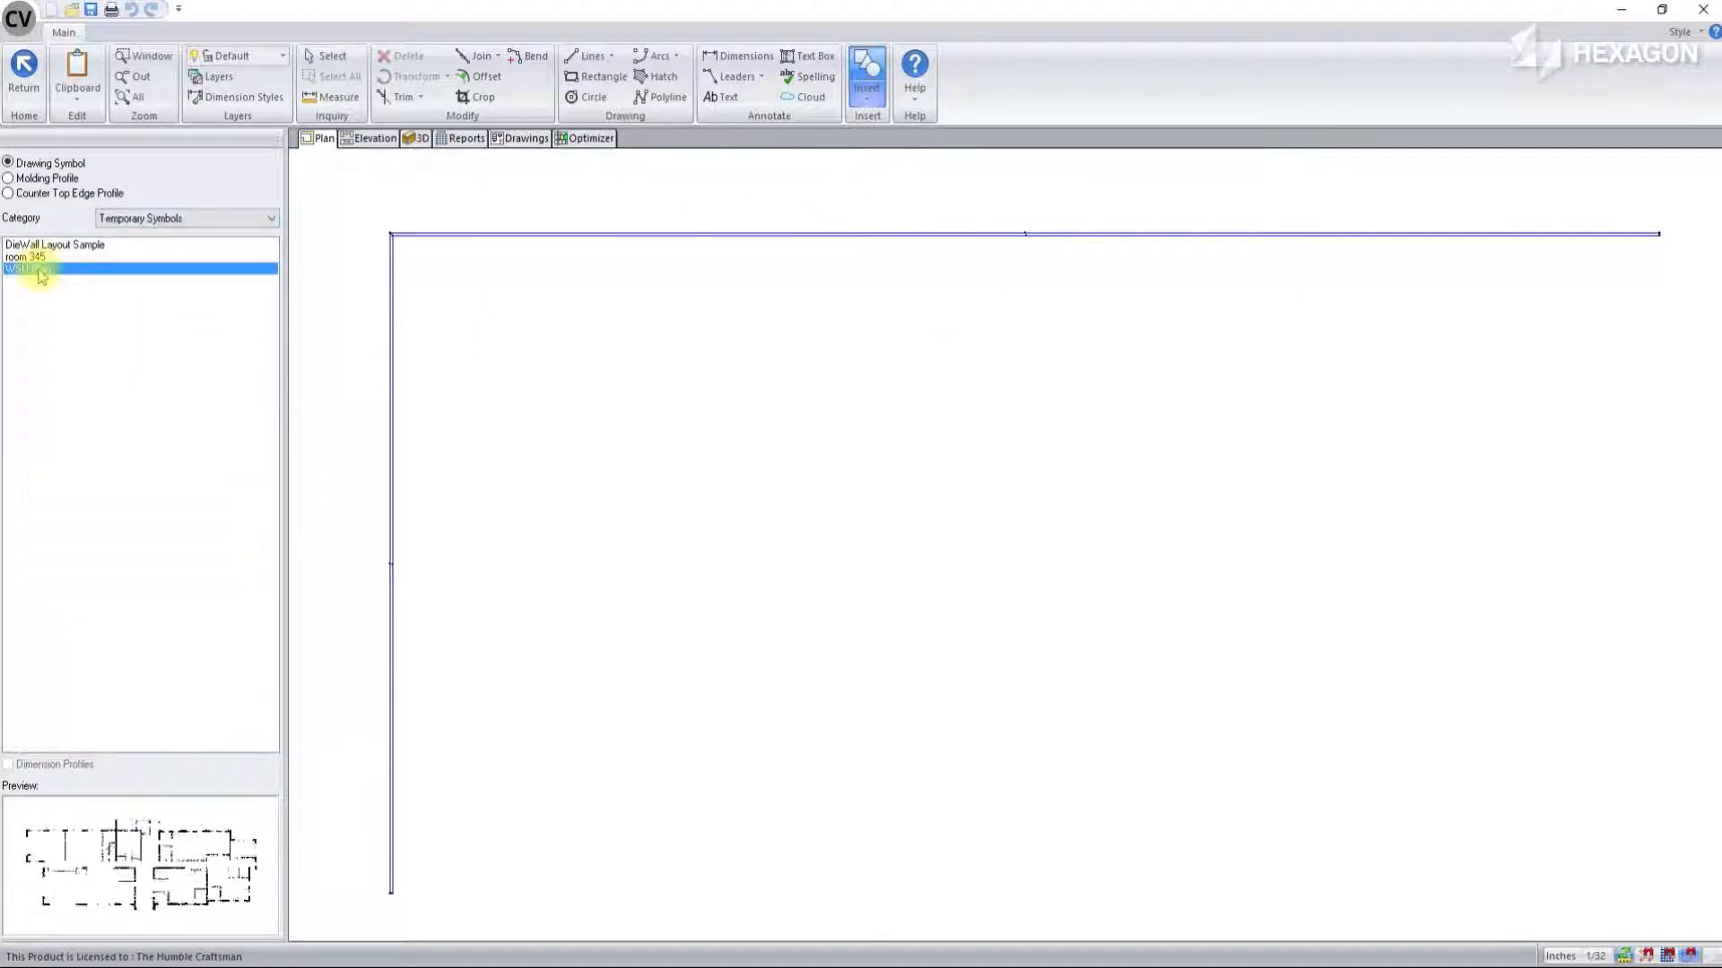
{"action": "left_click", "coordinate": [977, 481]}
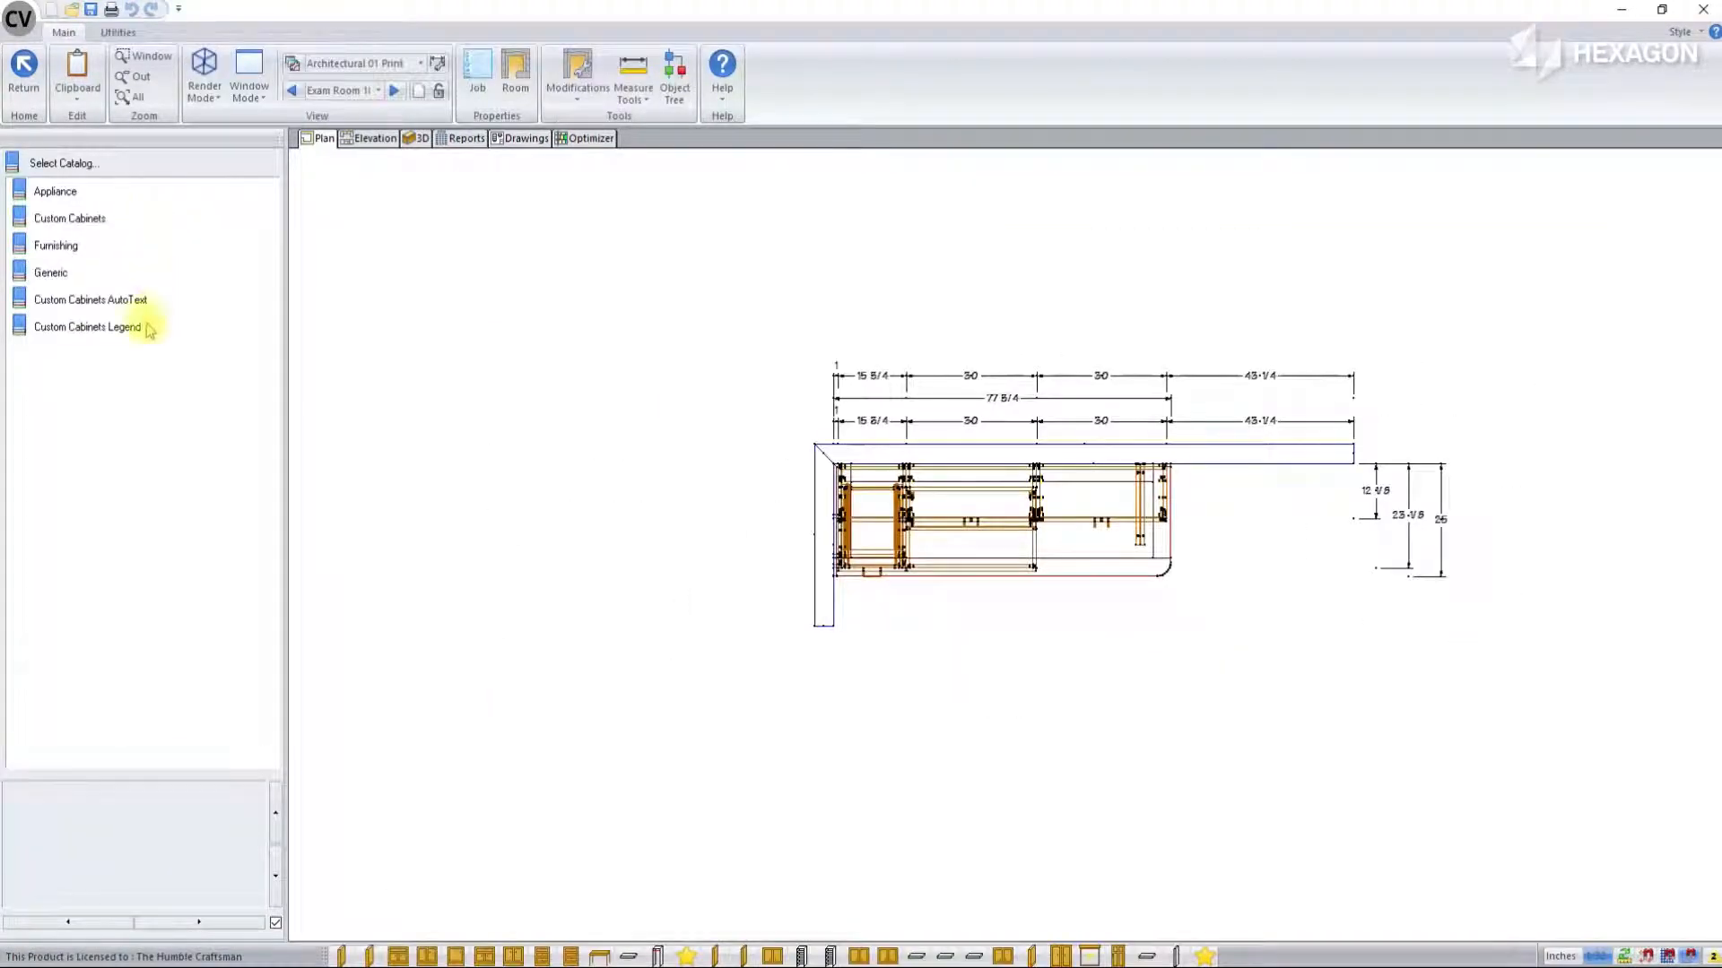
Step: Browse the Base Cabinets in the Custom Cabinets Legend catalog
{"action": "double_click", "coordinate": [63, 328]}
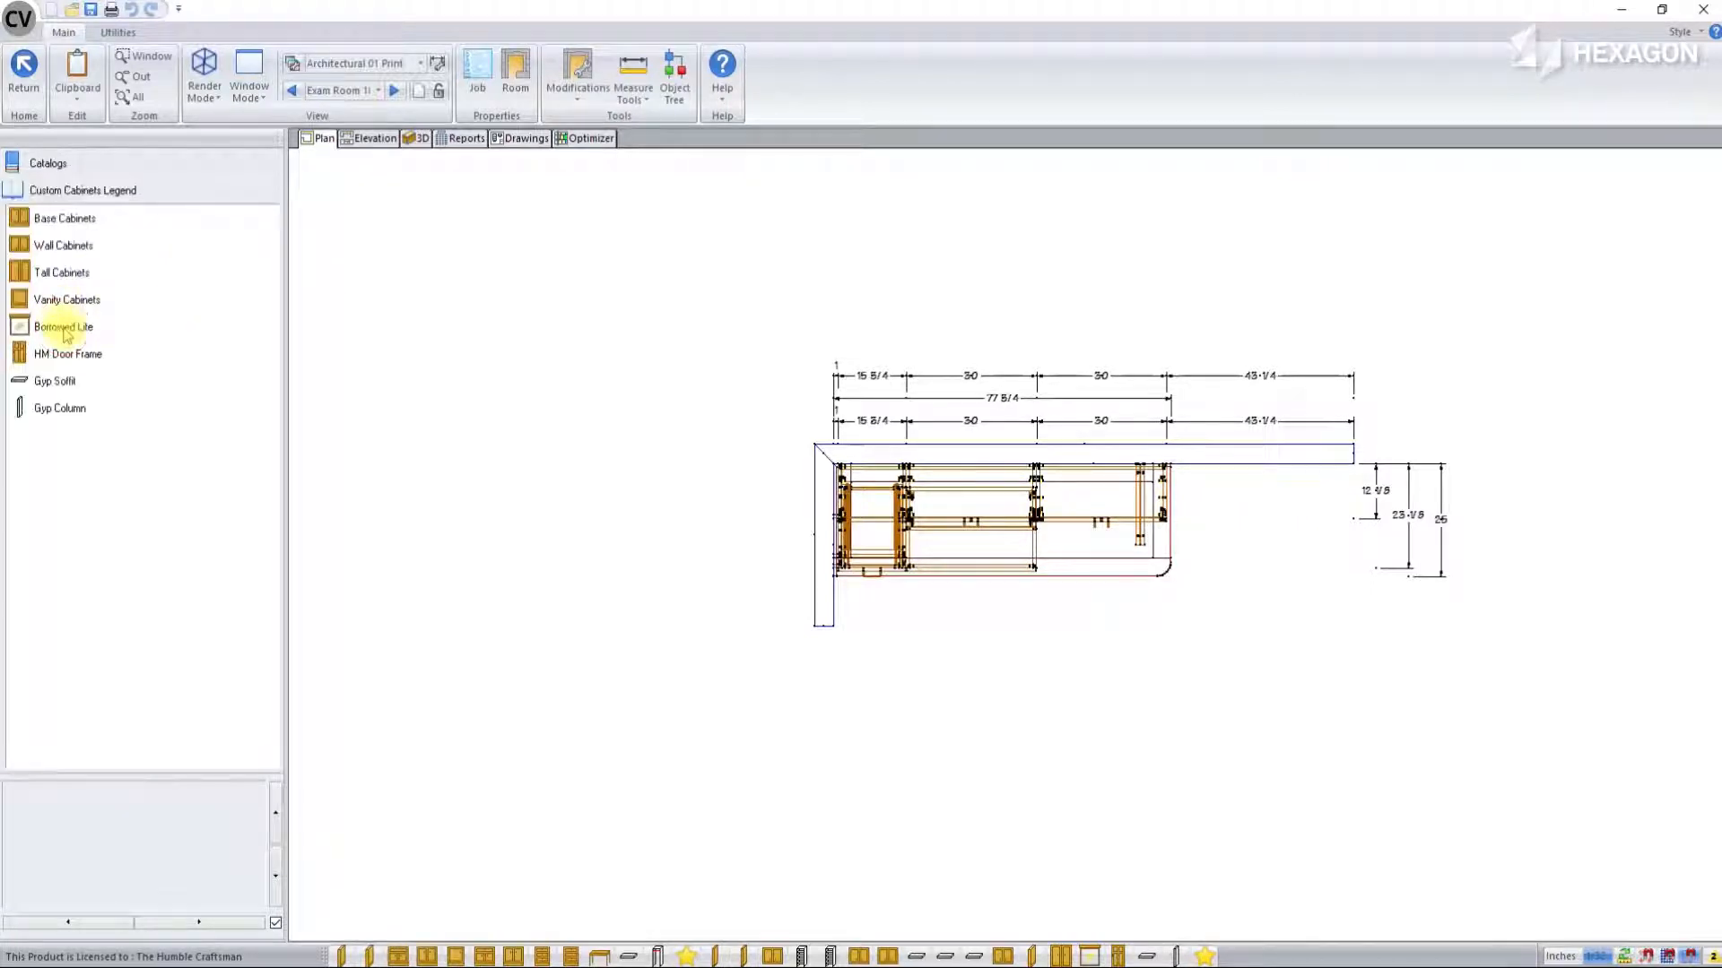
{"action": "double_click", "coordinate": [68, 219]}
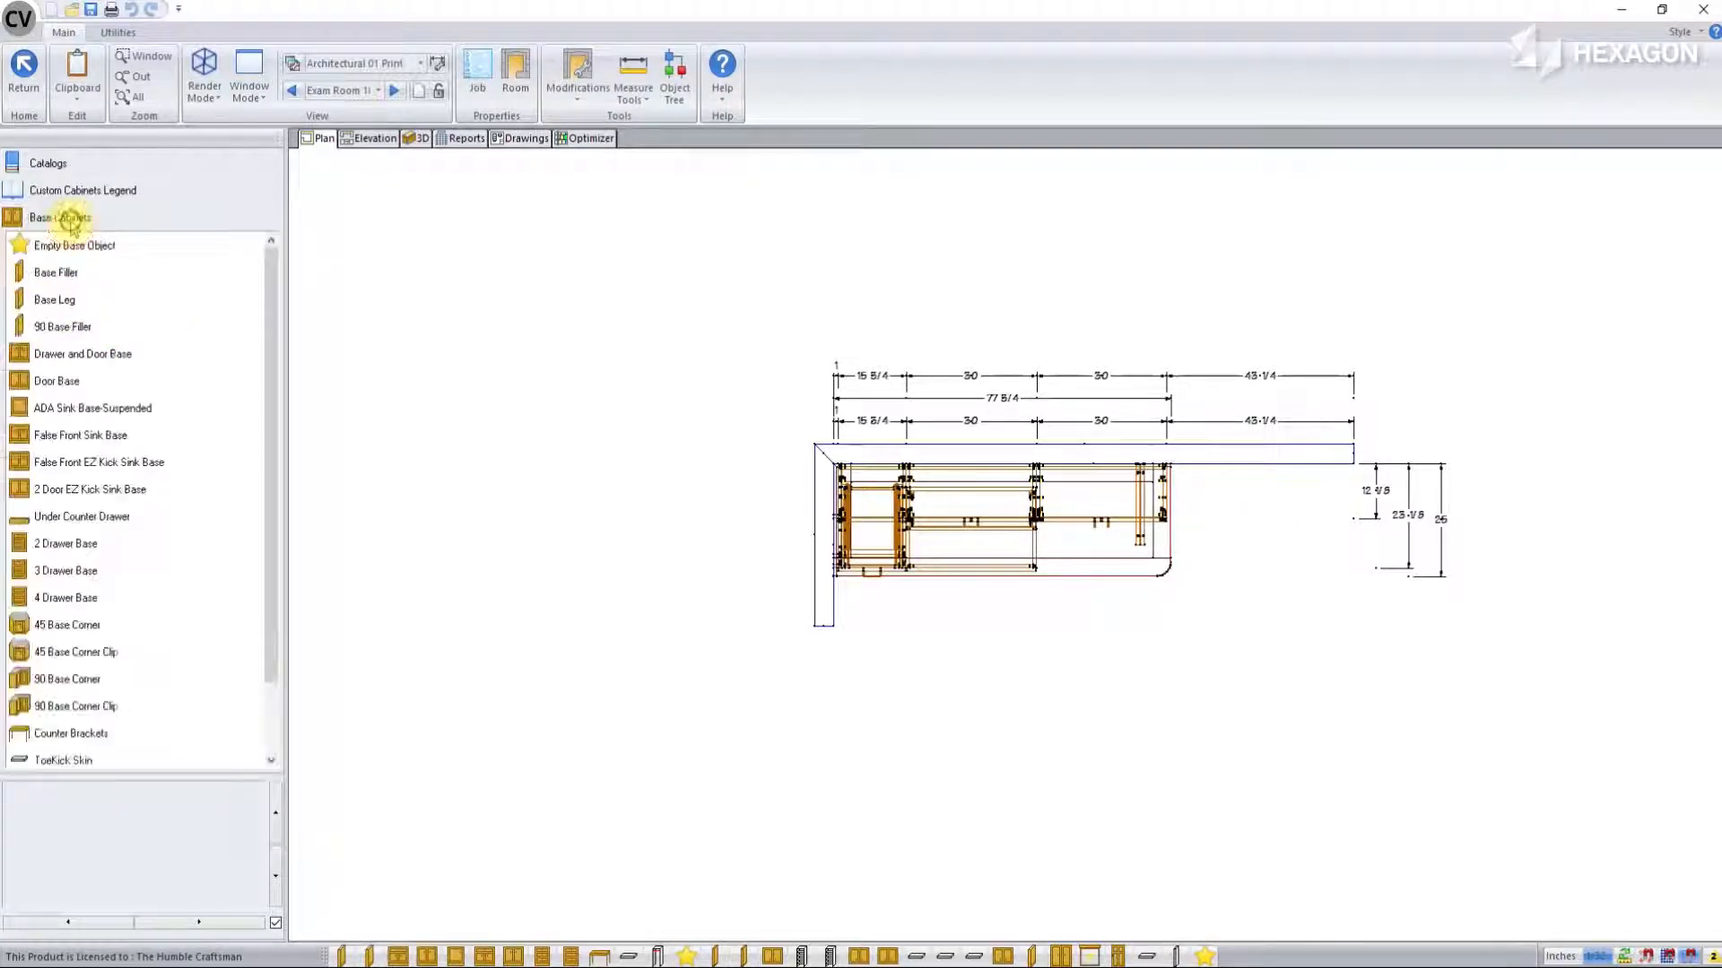
{"action": "scroll", "coordinate": [150, 464], "scroll_direction": "down", "scroll_amount": 1}
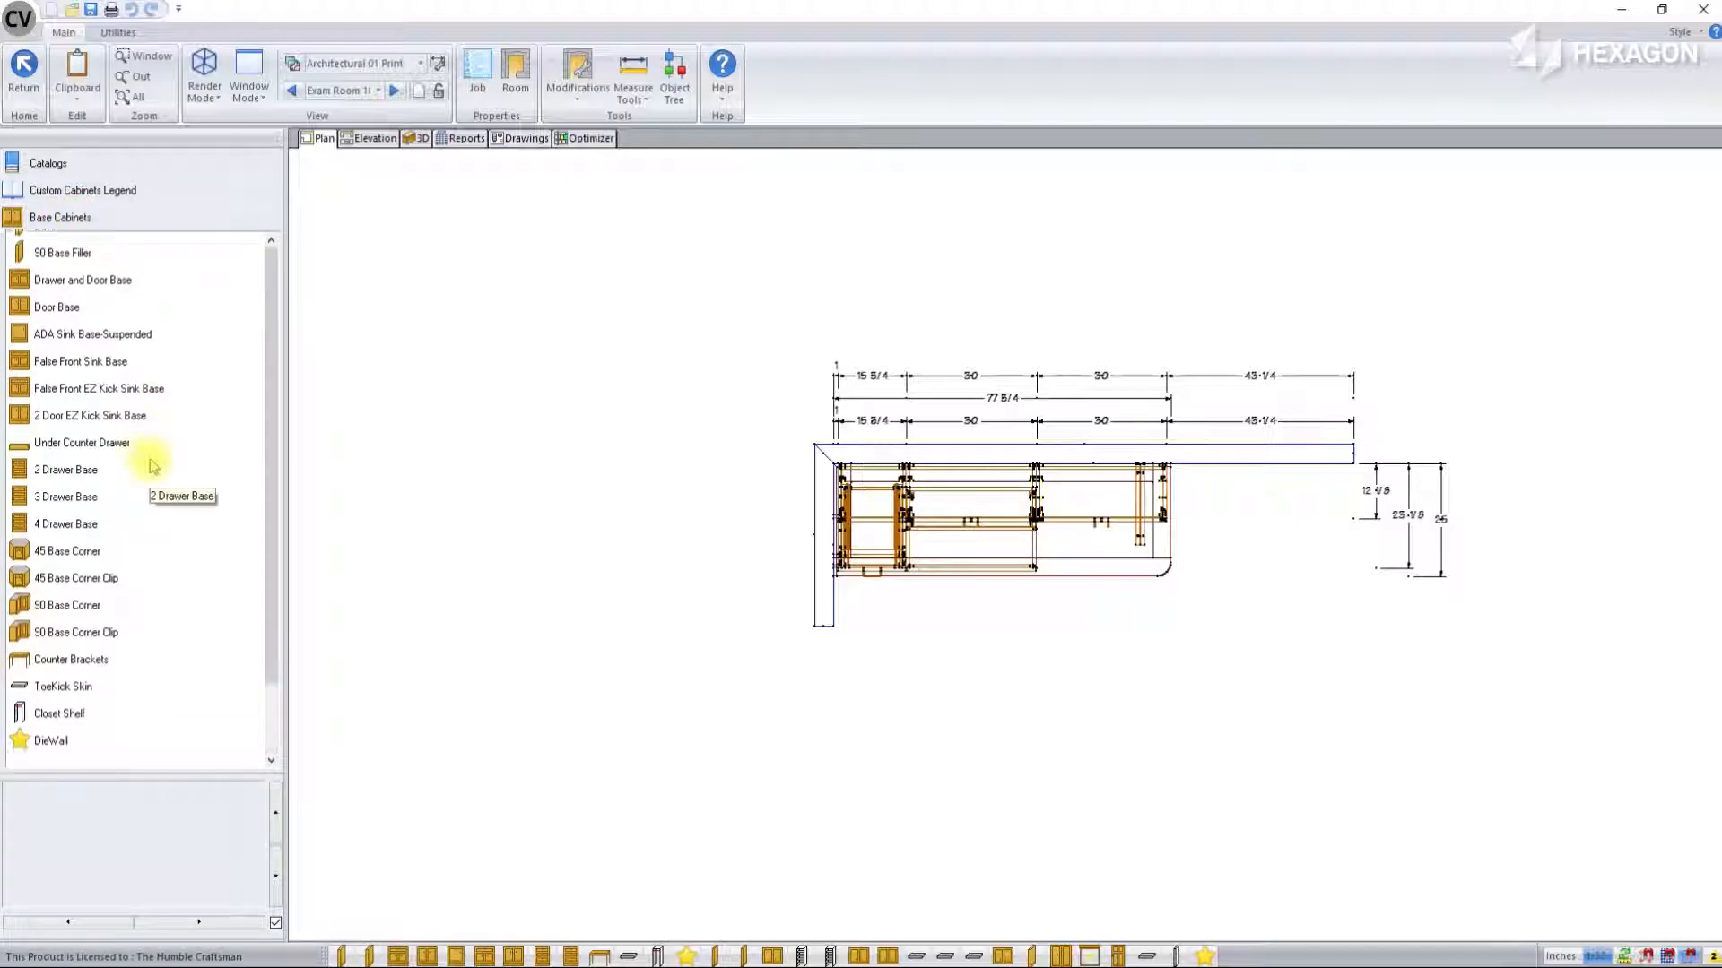
{"action": "scroll", "coordinate": [150, 465], "scroll_direction": "up", "scroll_amount": 1}
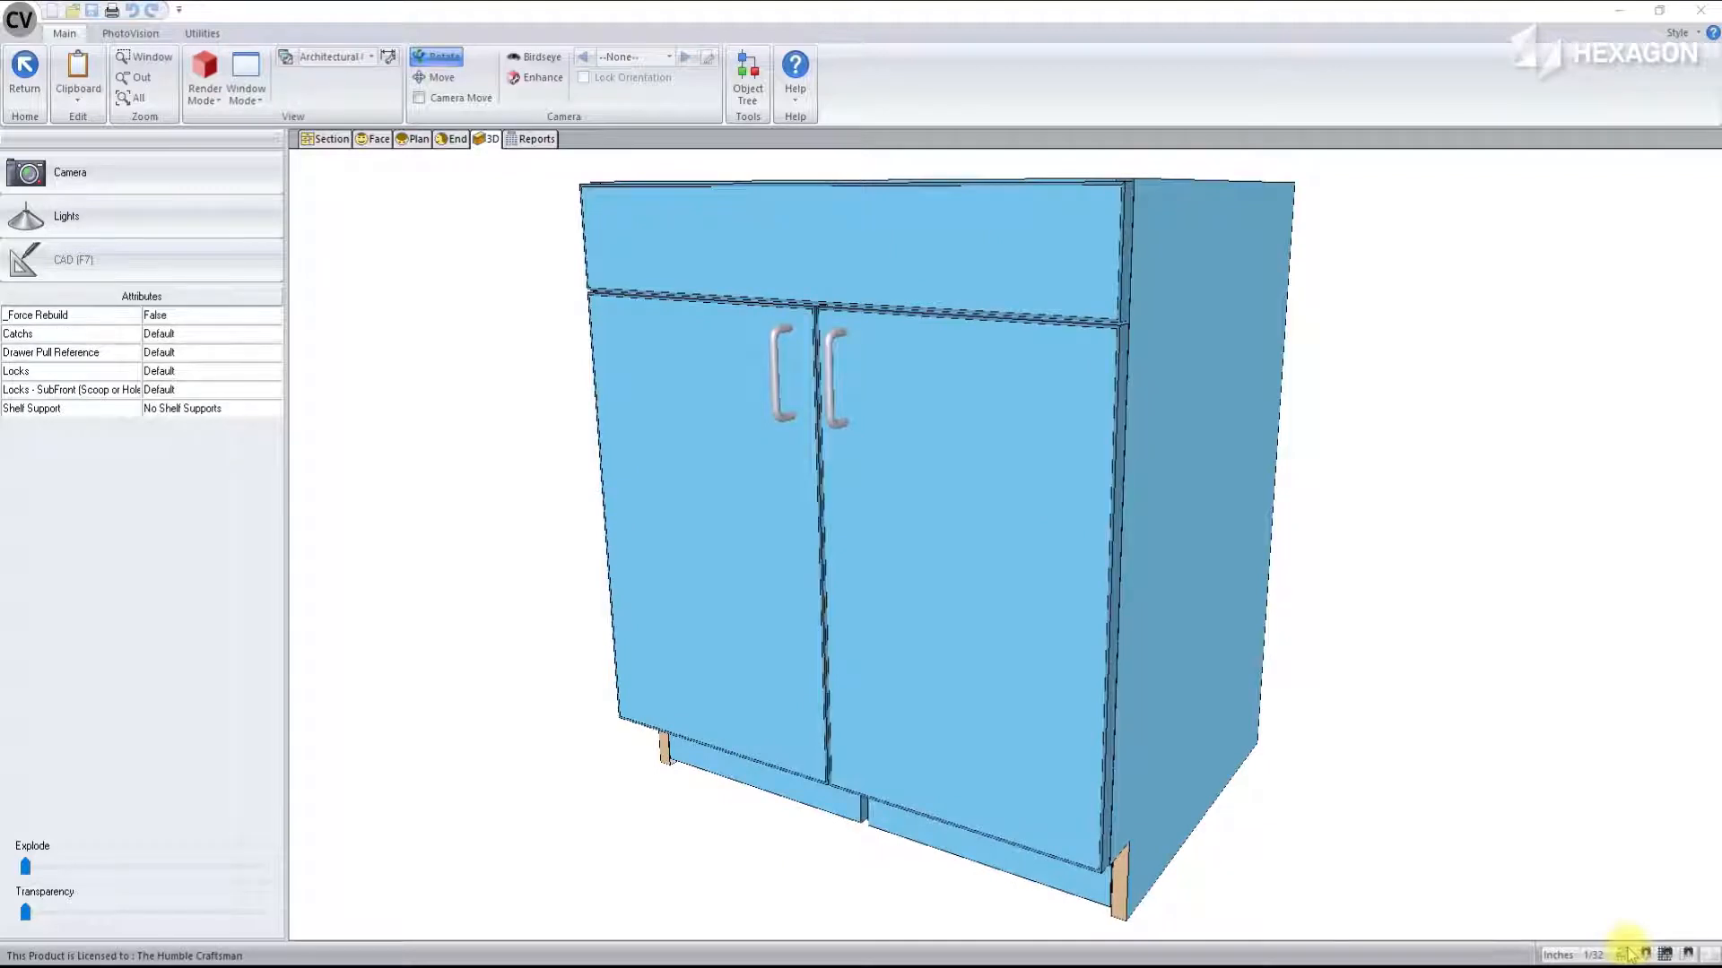
{"action": "left_click", "coordinate": [1626, 954]}
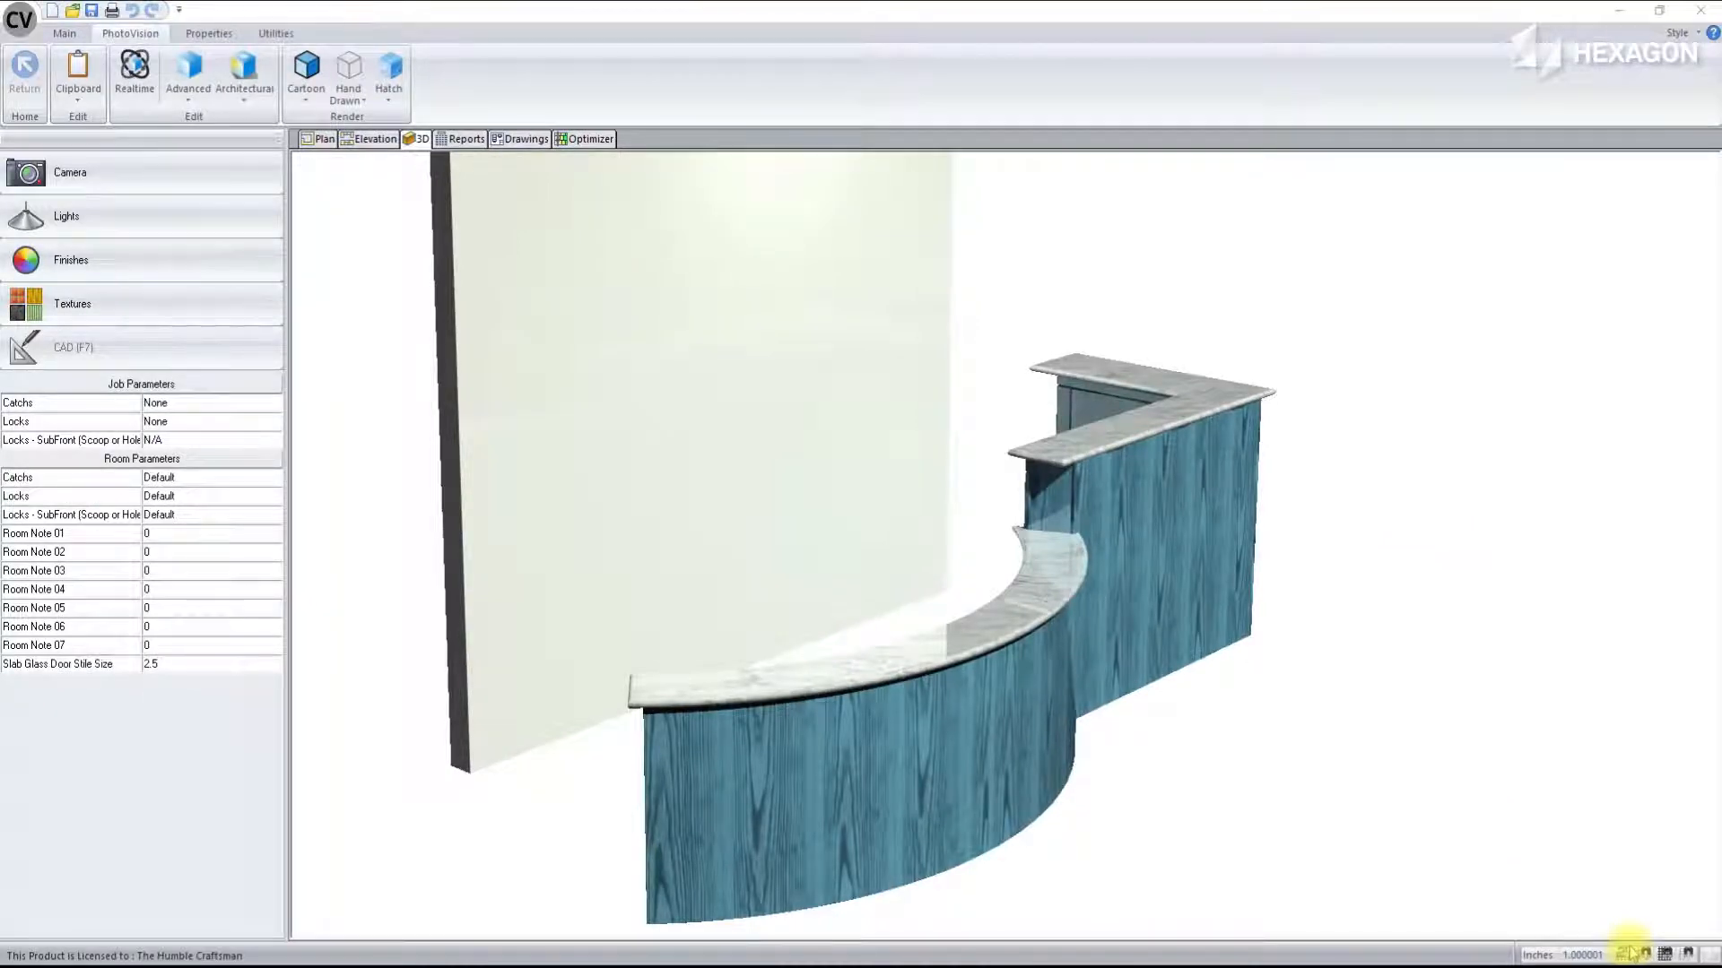
{"action": "left_click", "coordinate": [1628, 951]}
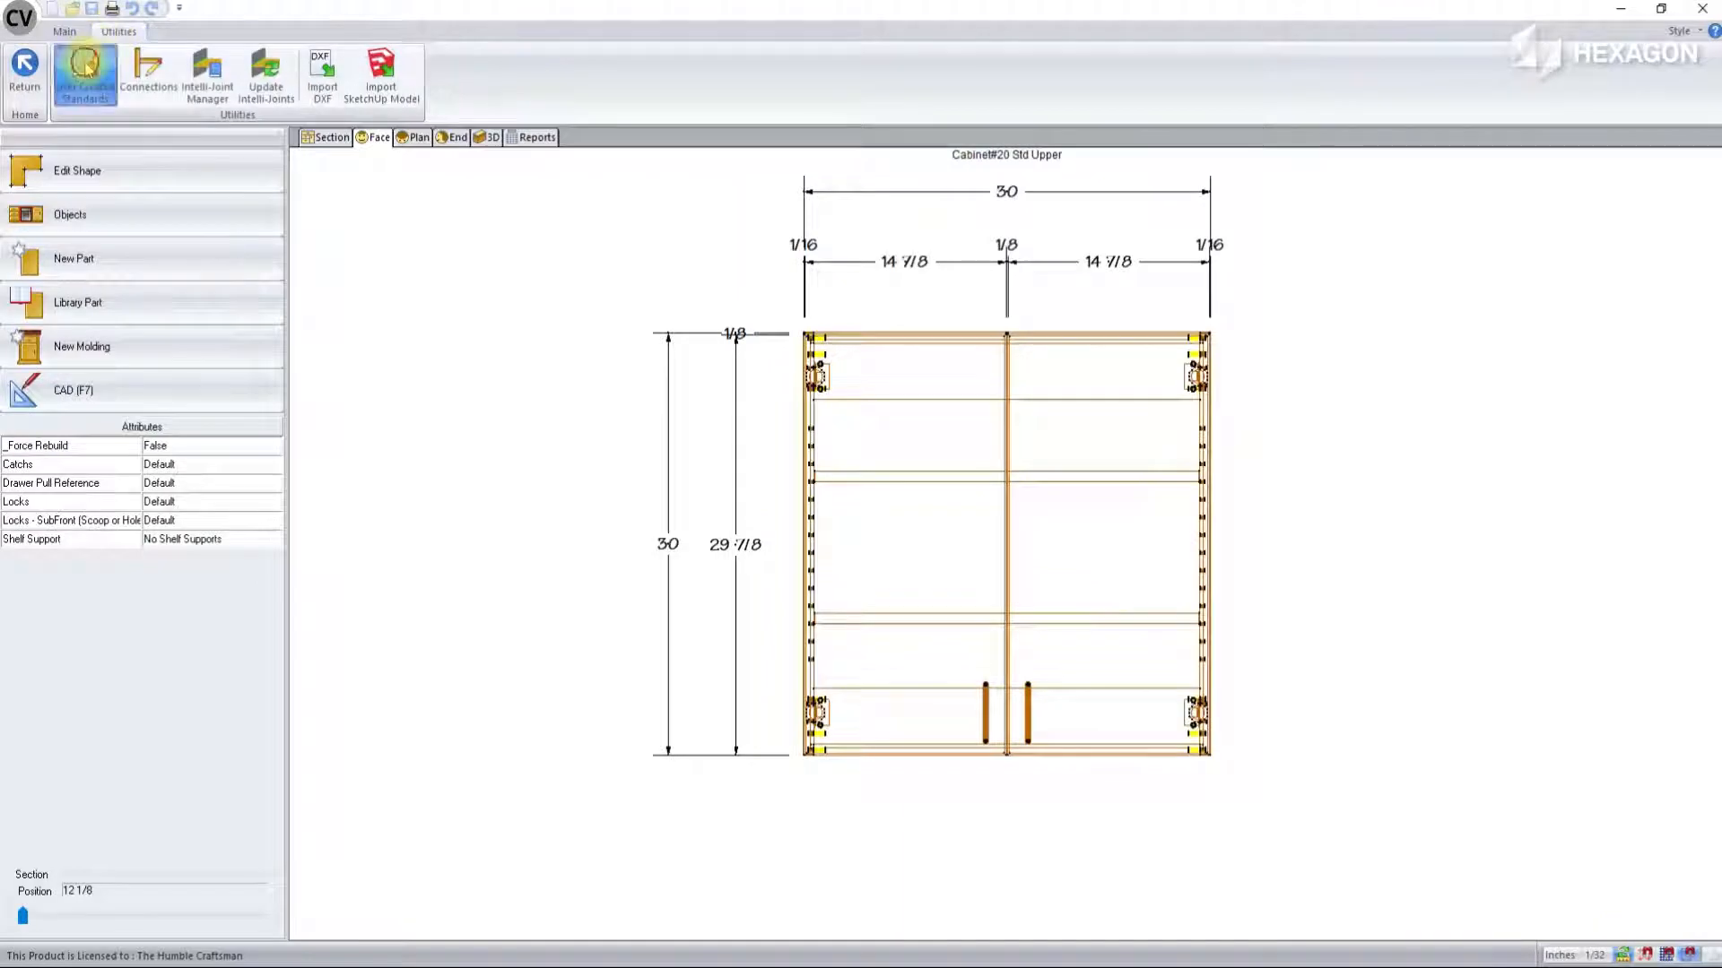
Step: Look through the list of User Created Standards from its beginning
{"action": "left_click", "coordinate": [182, 121]}
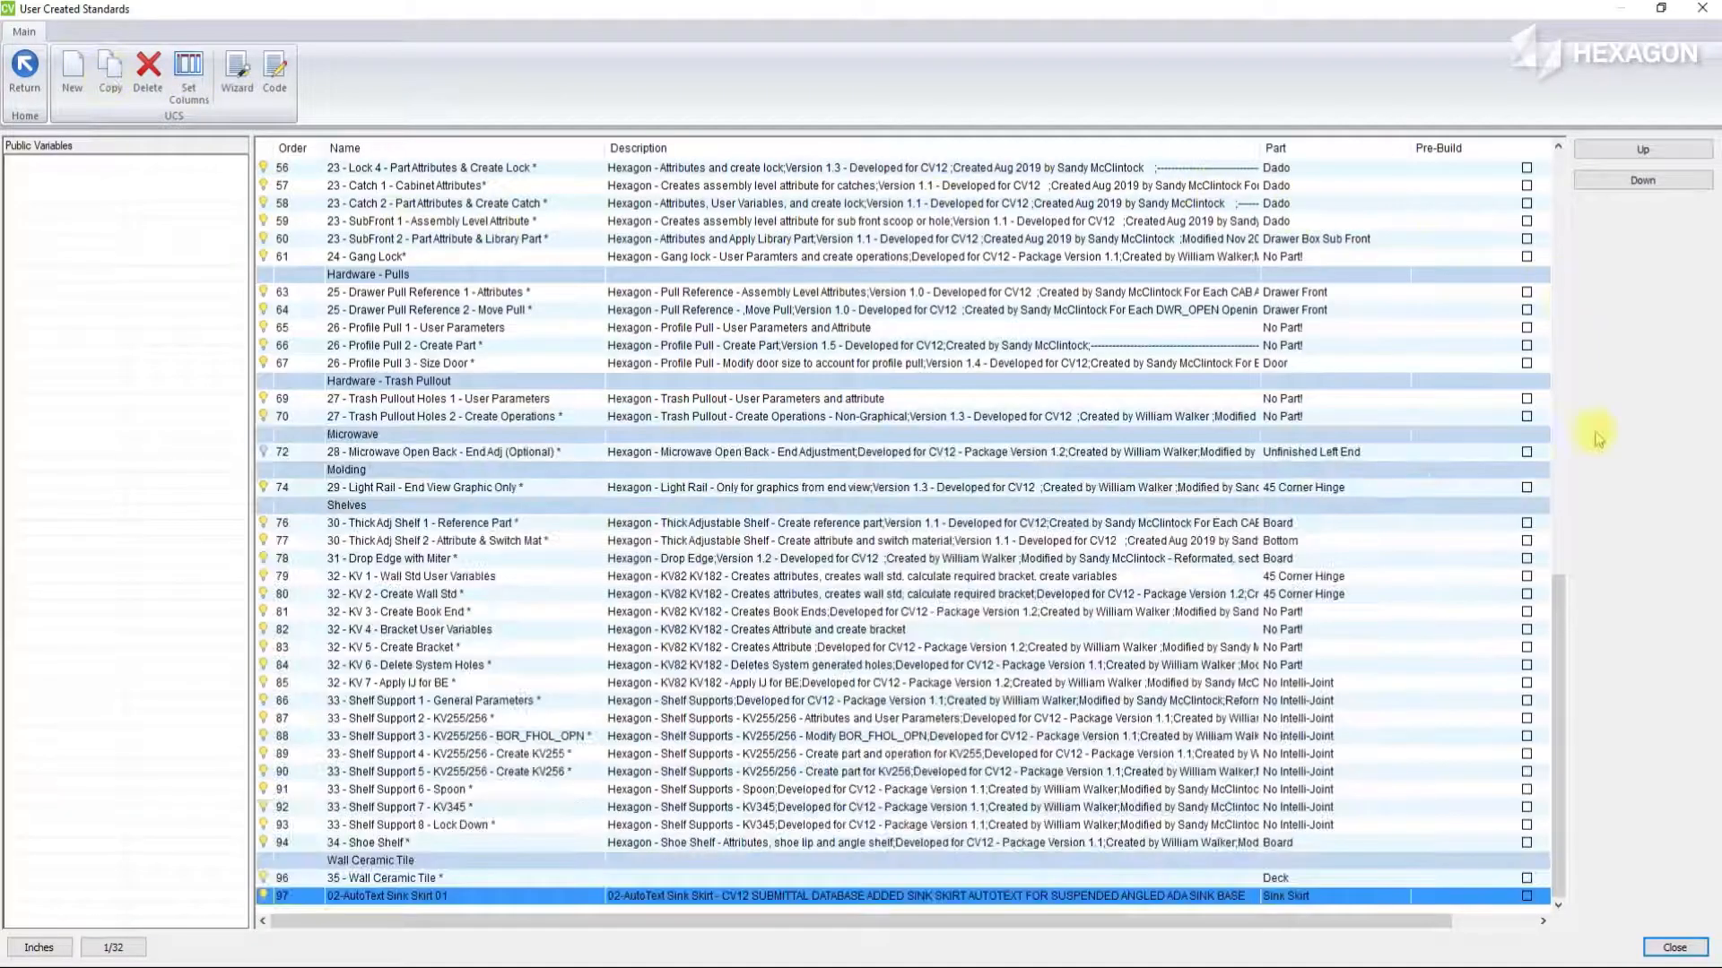
{"action": "left_click_drag", "start_coordinate": [1561, 612], "coordinate": [1561, 157]}
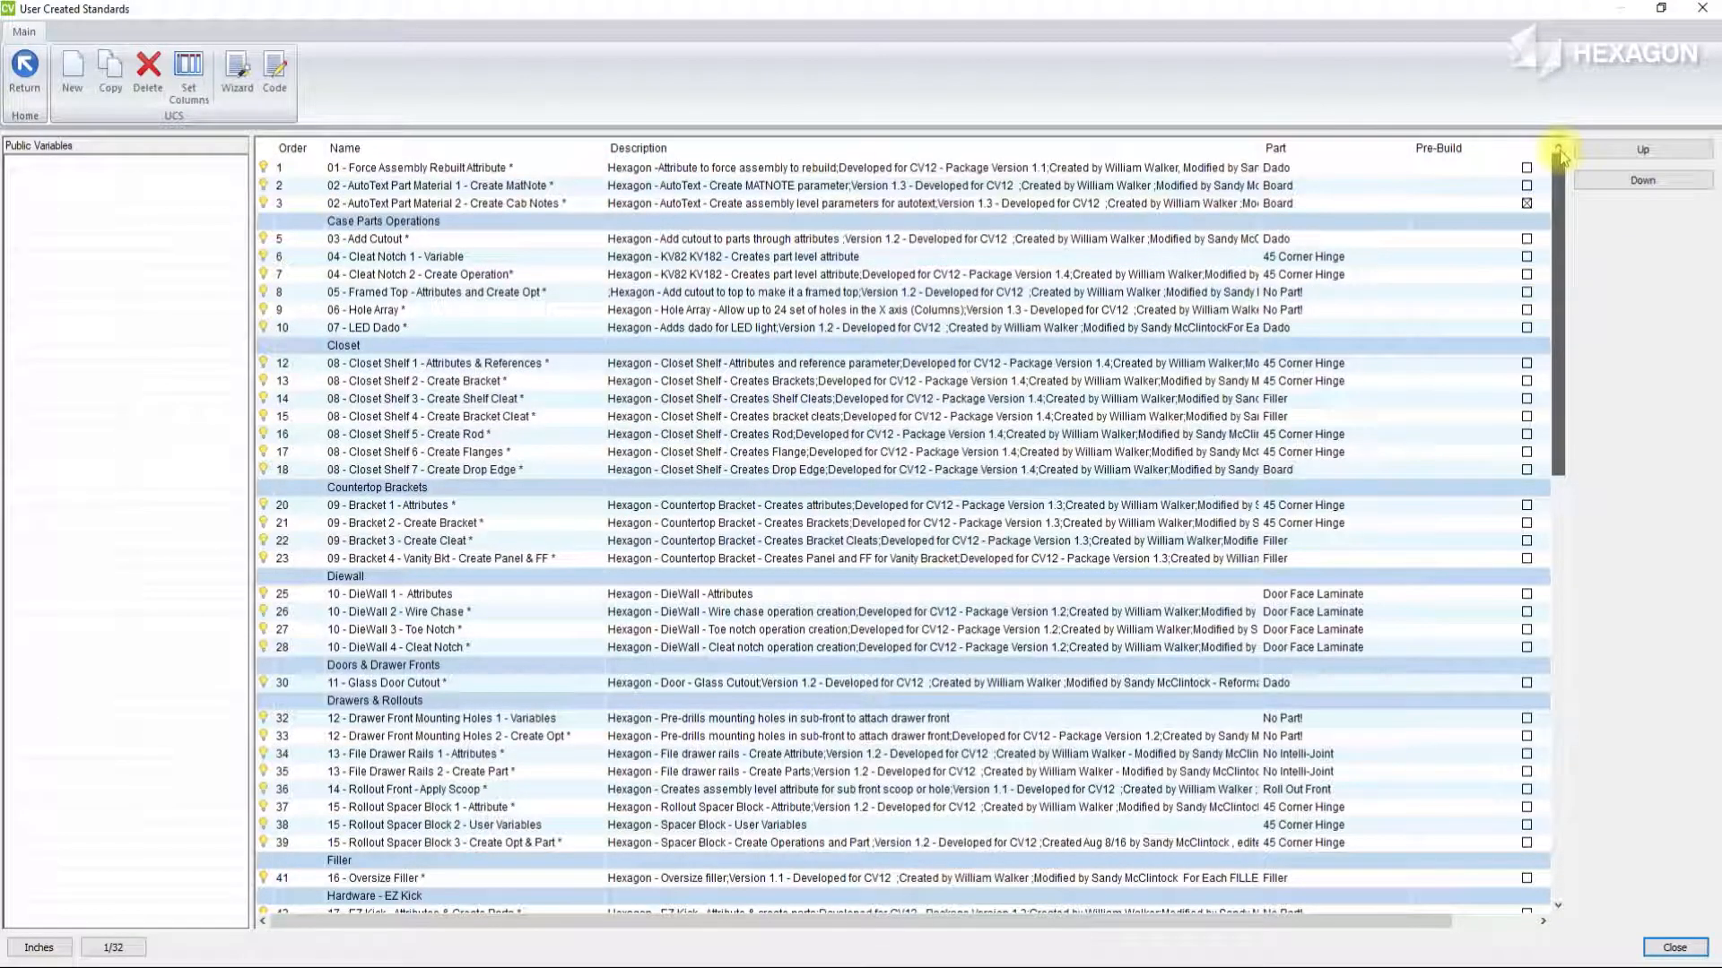
{"action": "scroll", "coordinate": [1559, 170], "scroll_direction": "down", "scroll_amount": 3}
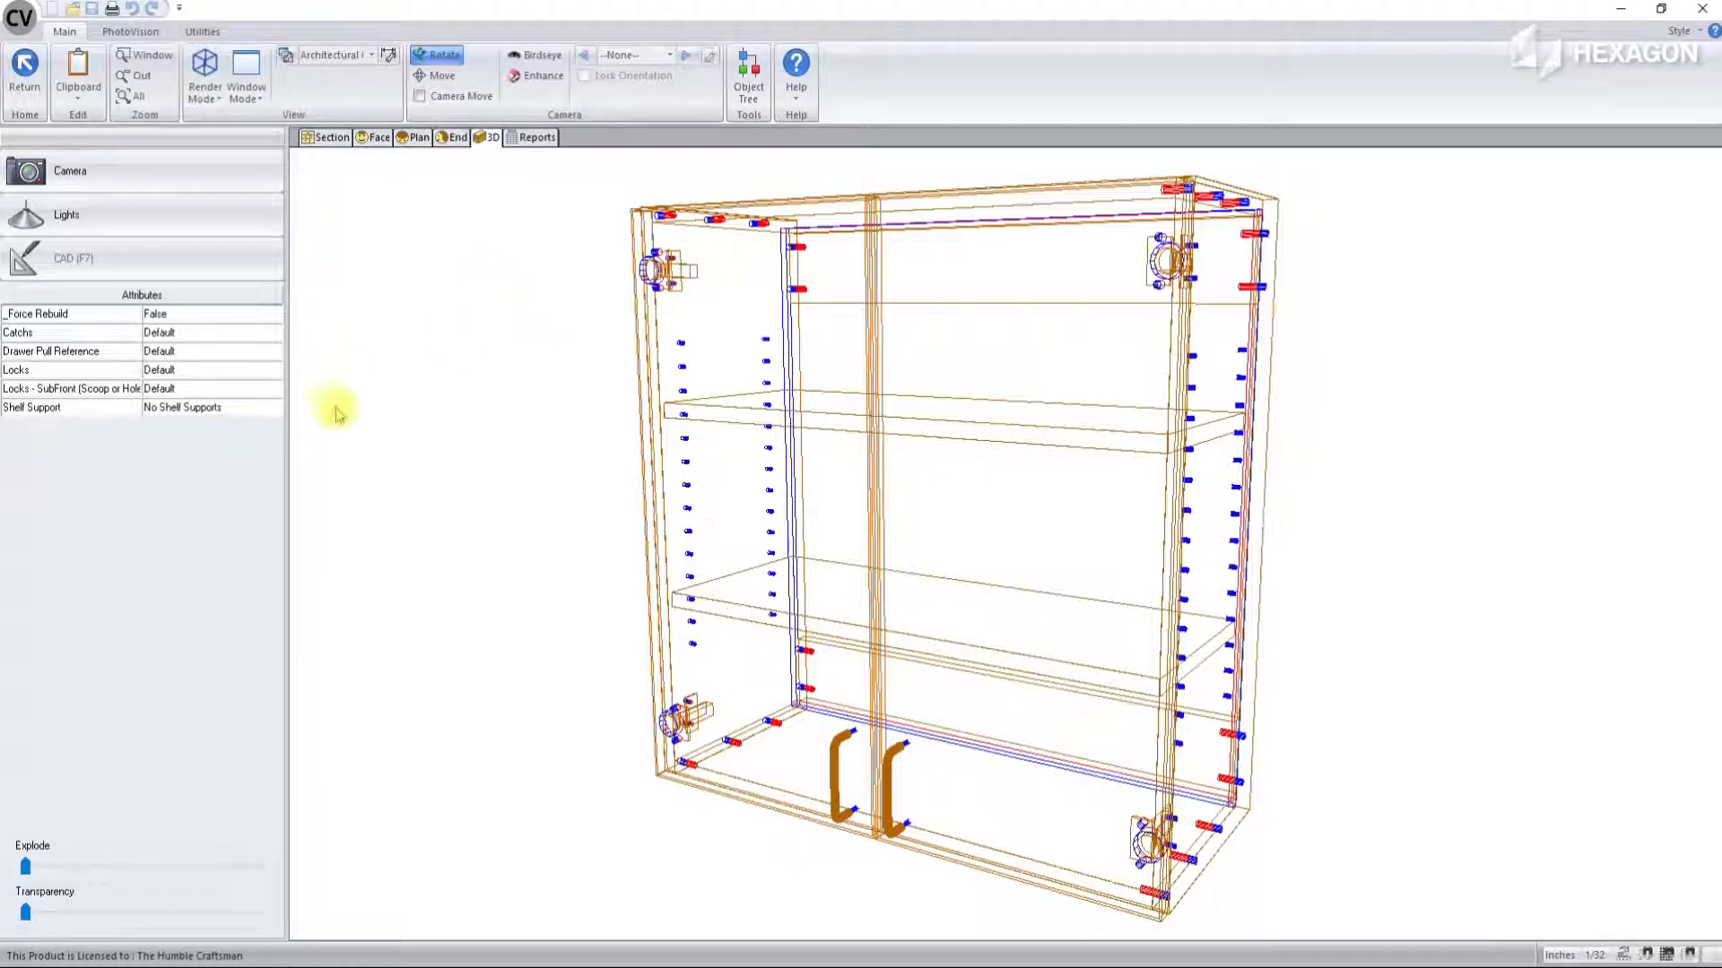
Step: Set the upper cabinet's Shelf Support attribute to Lock Down
{"action": "left_click", "coordinate": [235, 409]}
{"action": "left_click", "coordinate": [235, 409]}
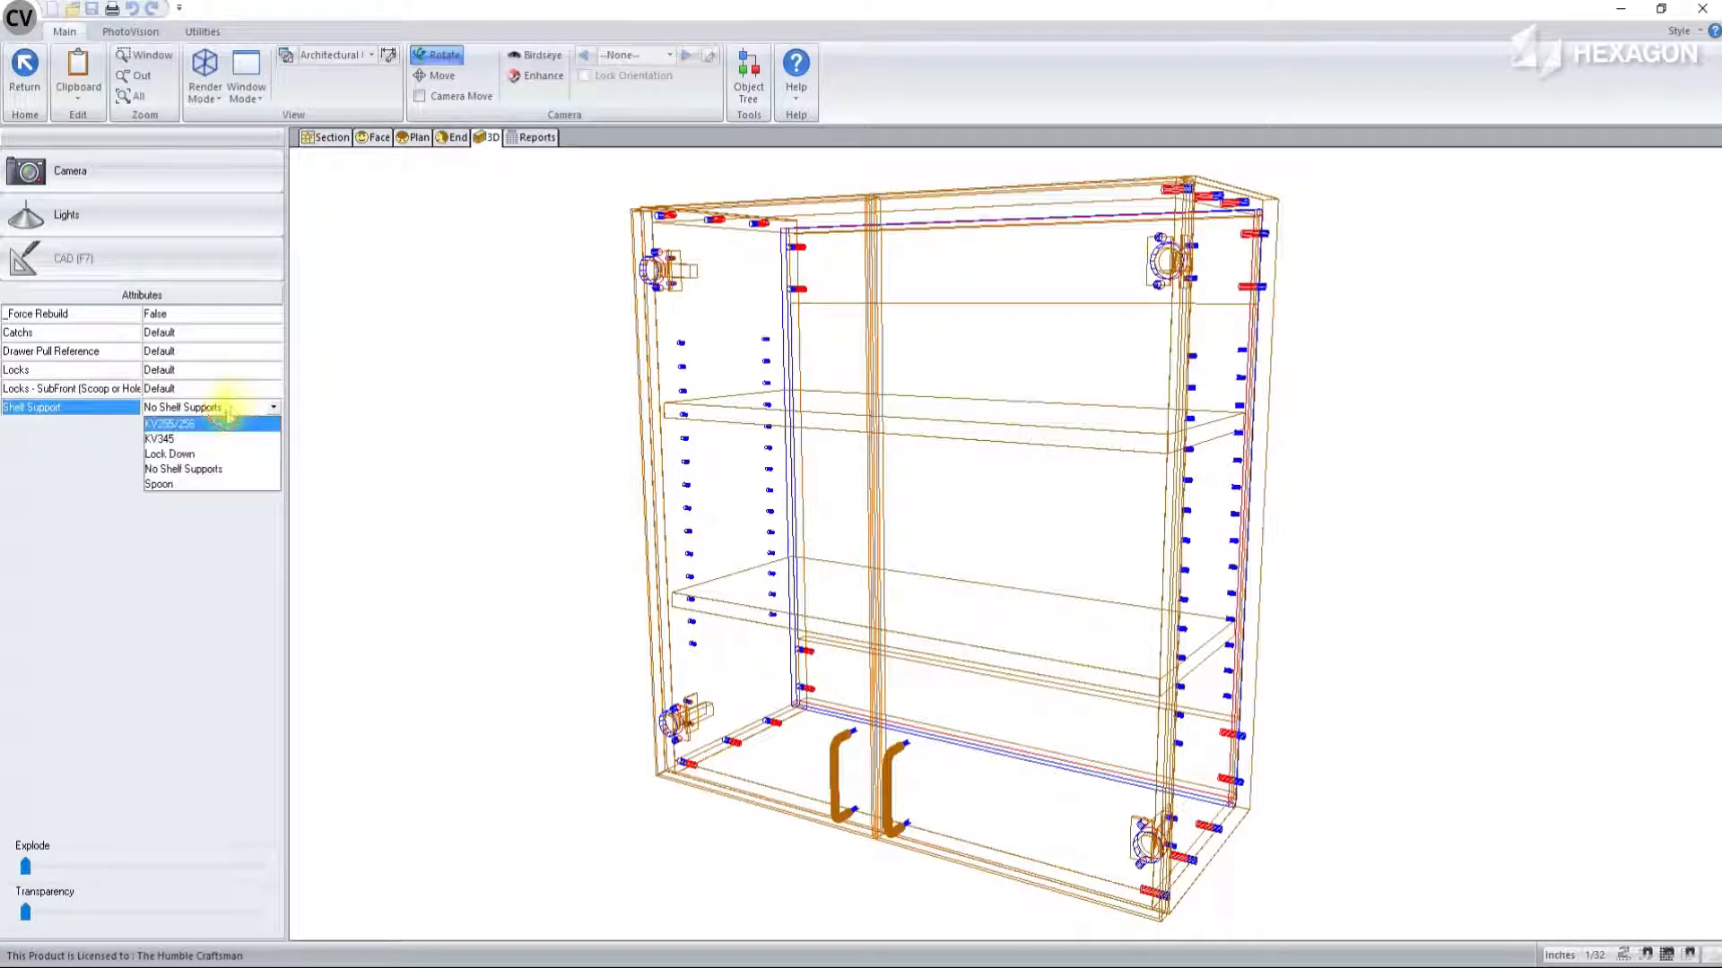
{"action": "left_click", "coordinate": [203, 456]}
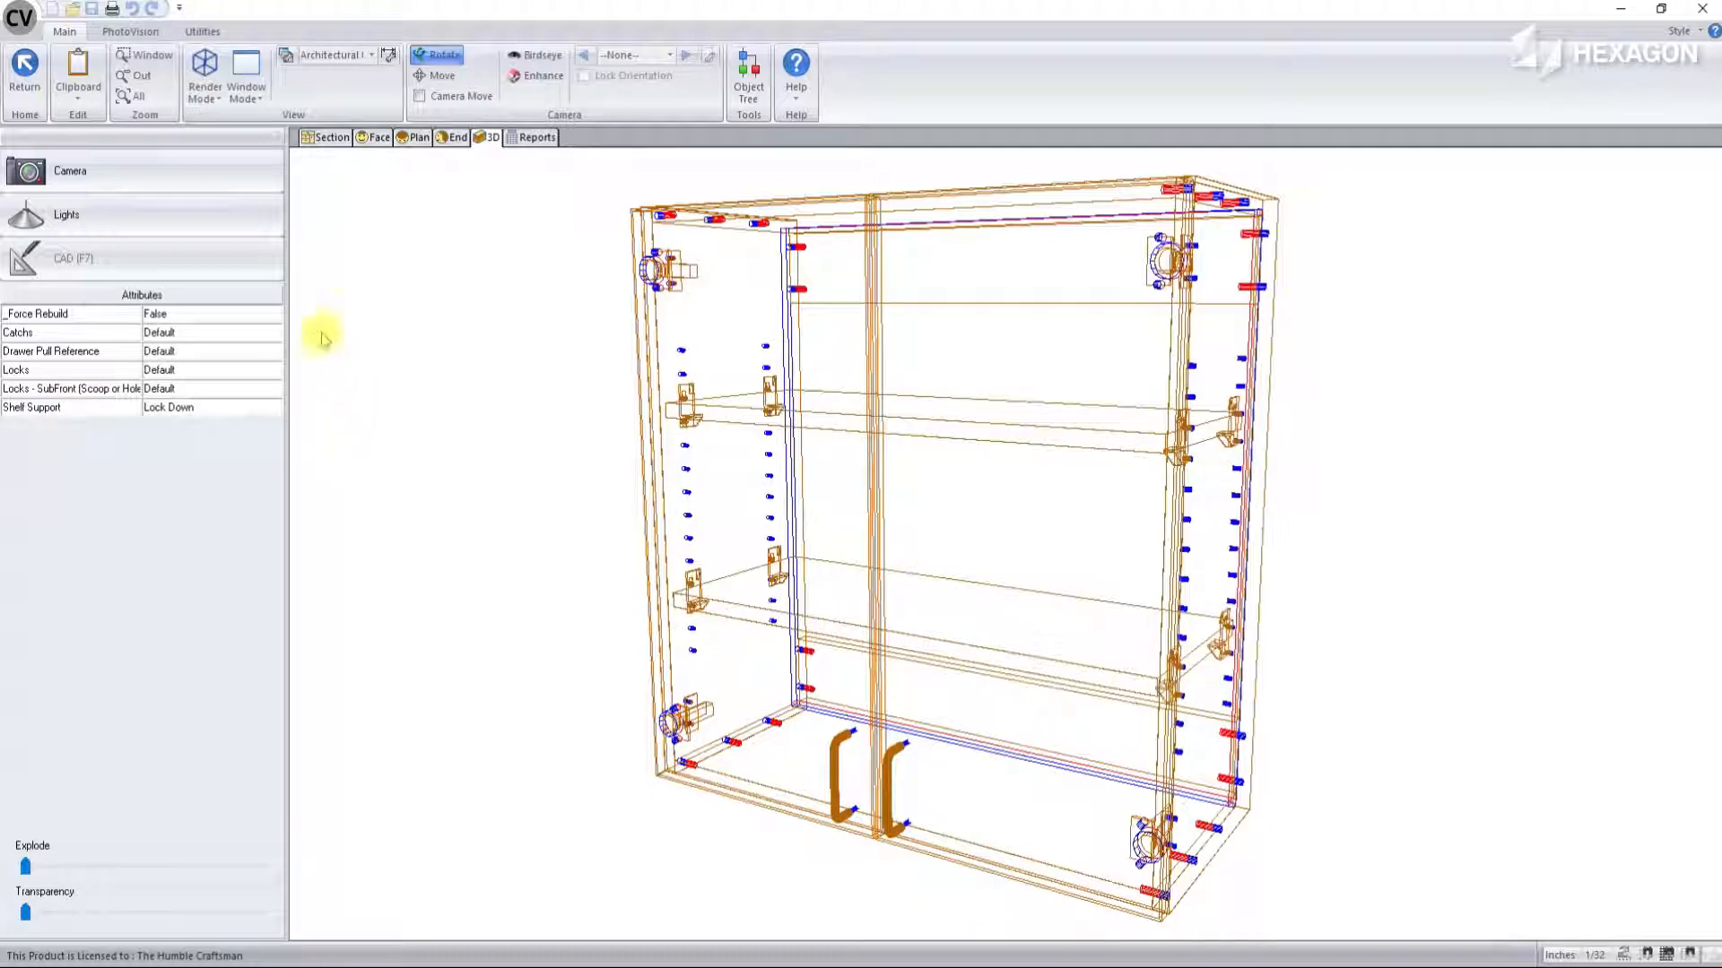
Step: Check the upper cabinet in its face and end views, and switch its 3D view to solid rendering
{"action": "left_click", "coordinate": [368, 137]}
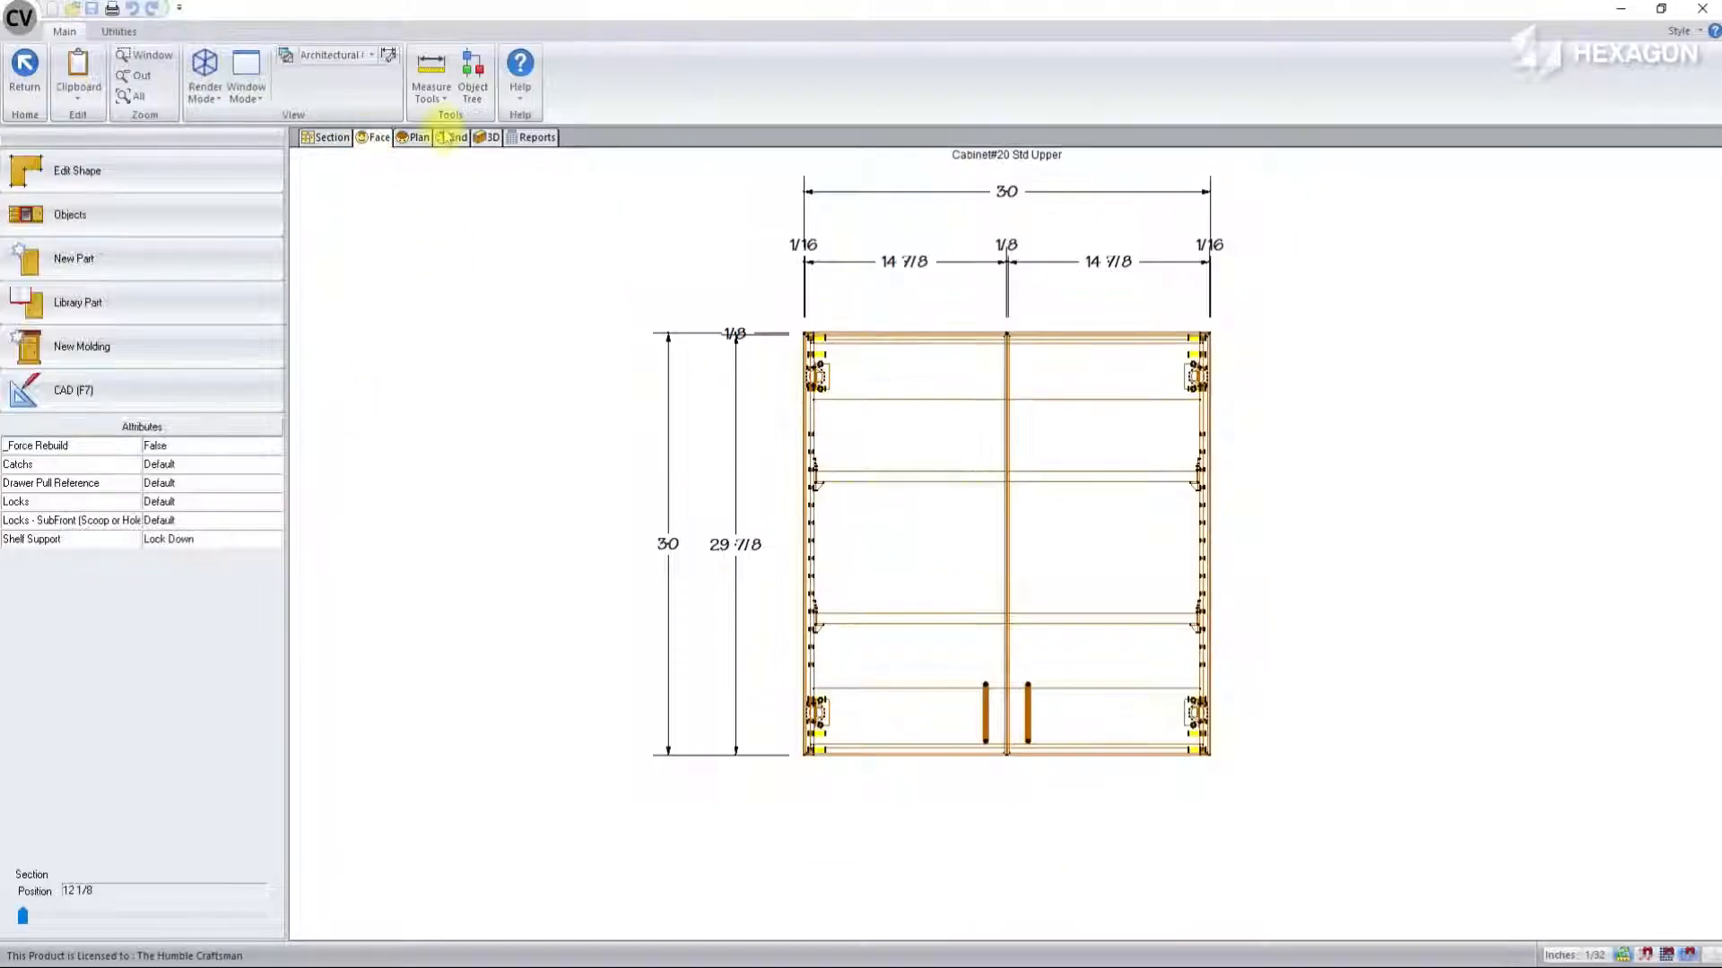
{"action": "left_click", "coordinate": [451, 137]}
{"action": "left_click", "coordinate": [1015, 397]}
{"action": "left_click", "coordinate": [489, 137]}
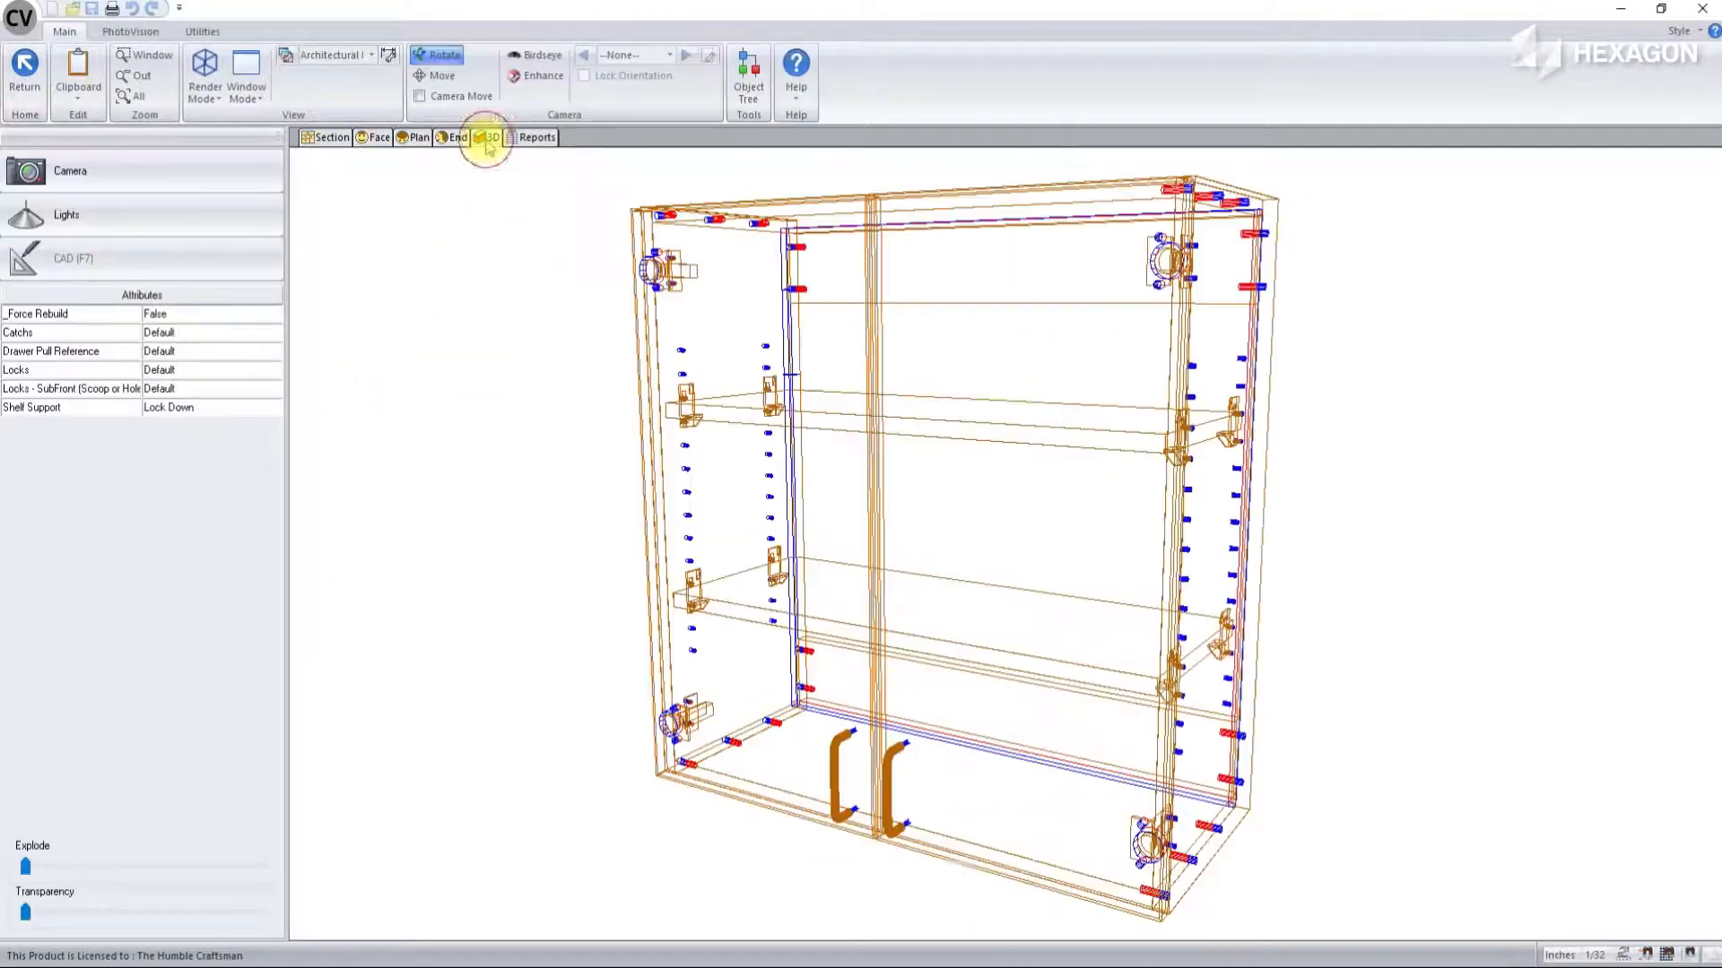
{"action": "left_click", "coordinate": [204, 83]}
{"action": "left_click", "coordinate": [238, 170]}
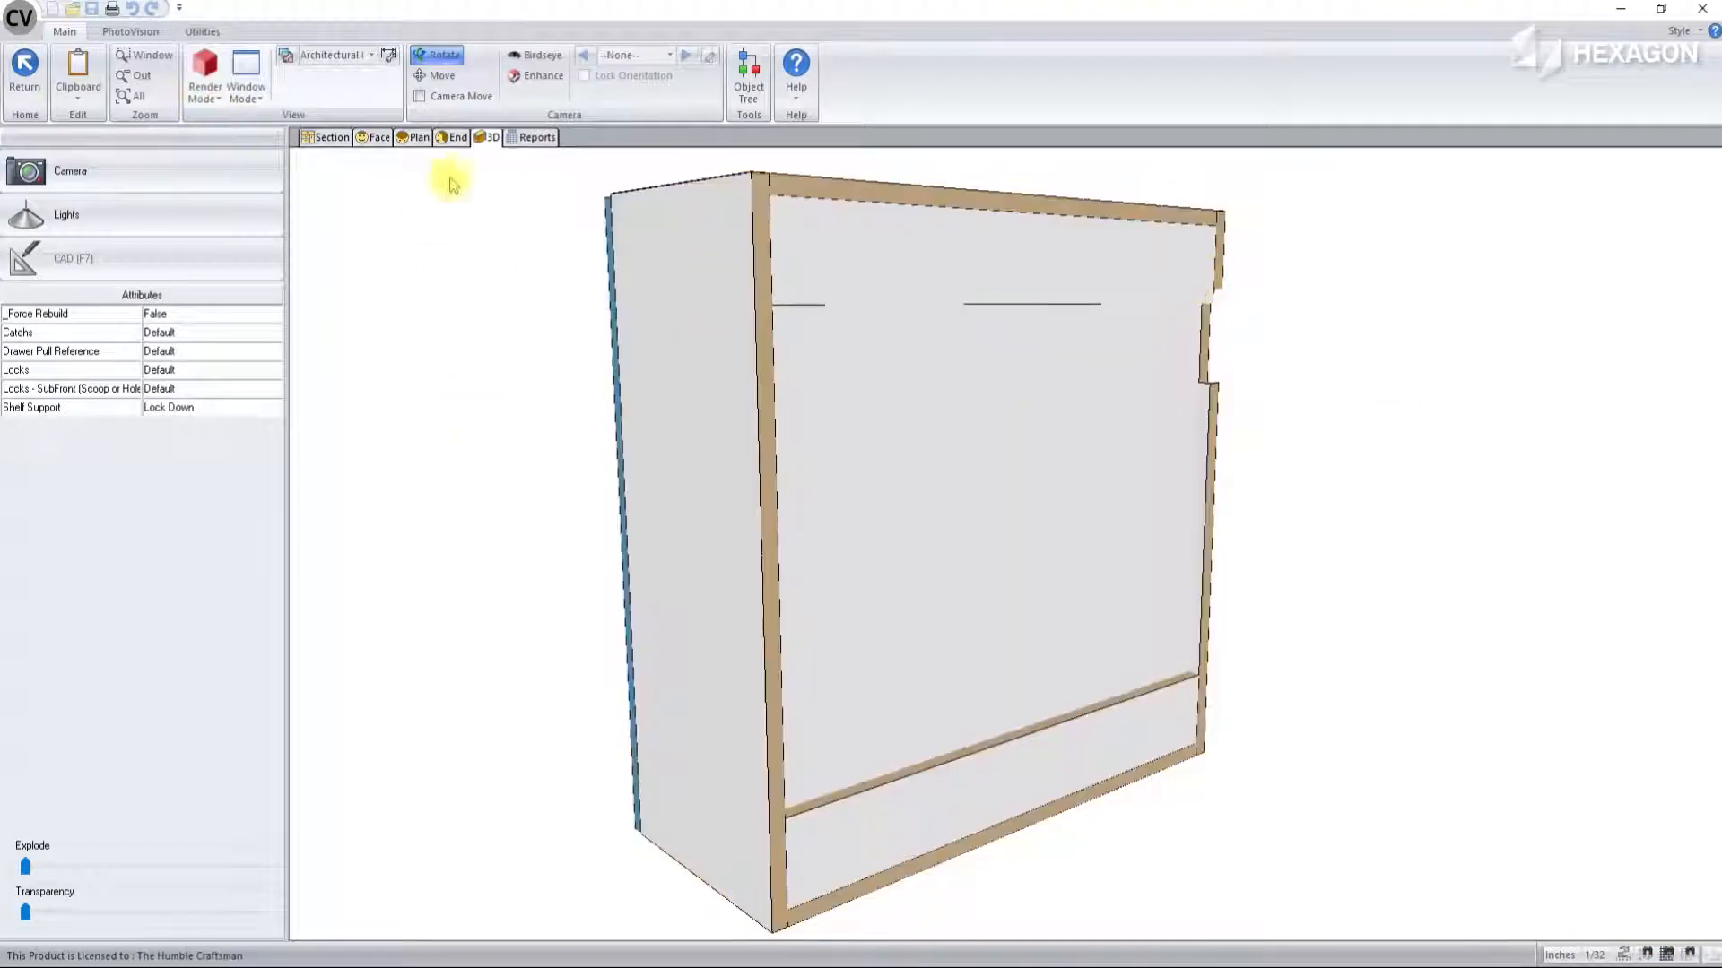
Step: Check the upper cabinet's end view and inspect its underside and end panel in 3D
{"action": "left_click", "coordinate": [454, 138]}
{"action": "left_click", "coordinate": [1004, 441]}
{"action": "double_click", "coordinate": [203, 419]}
{"action": "left_click", "coordinate": [495, 136]}
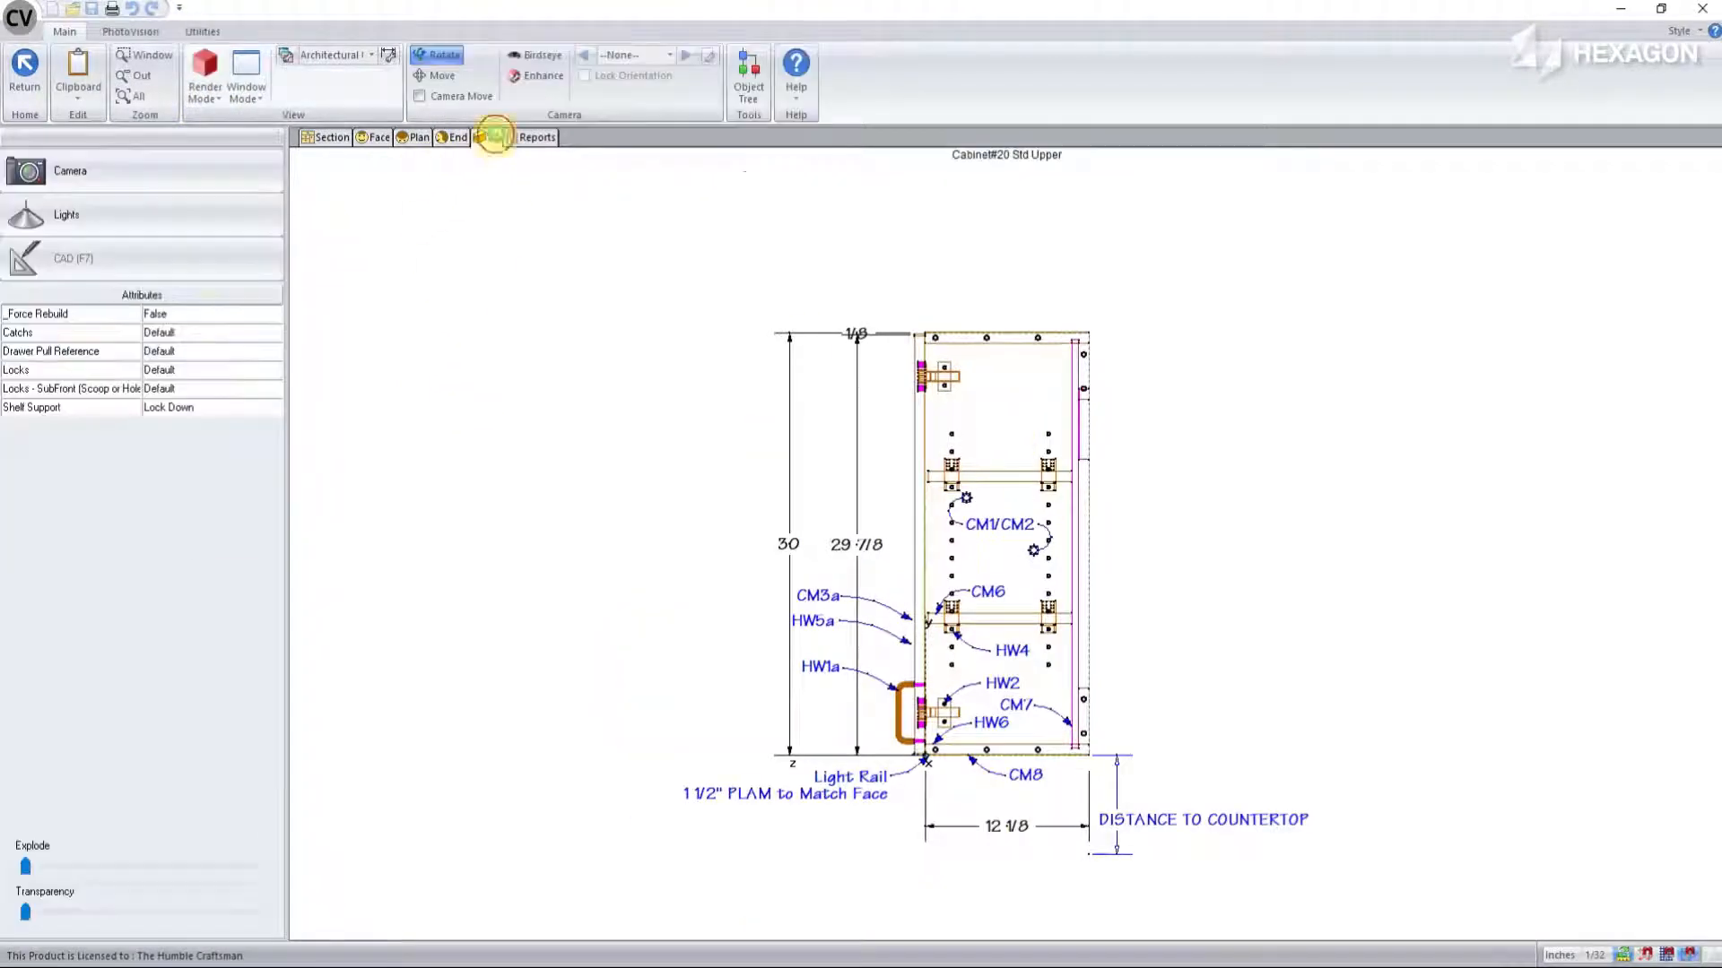
{"action": "left_click_drag", "start_coordinate": [771, 643], "coordinate": [1144, 617]}
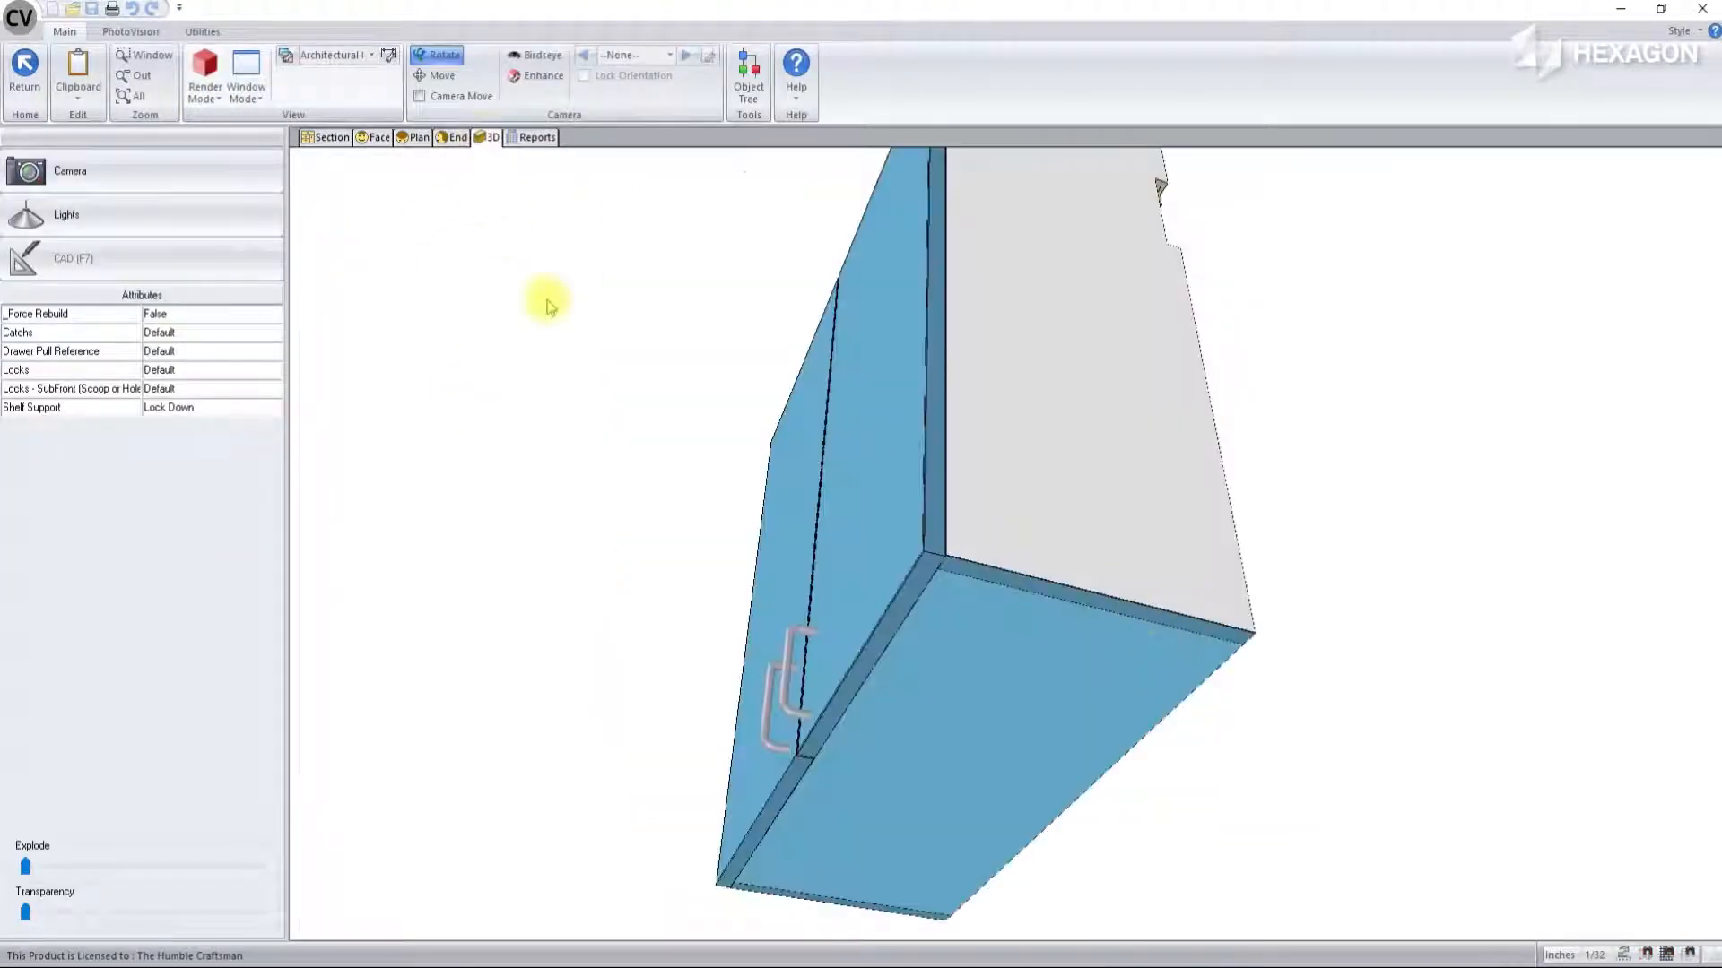
Step: Set the LED Dado attribute of the upper cabinet's bottom panel to True and check the cabinet's underside in 3D
{"action": "left_click", "coordinate": [456, 139]}
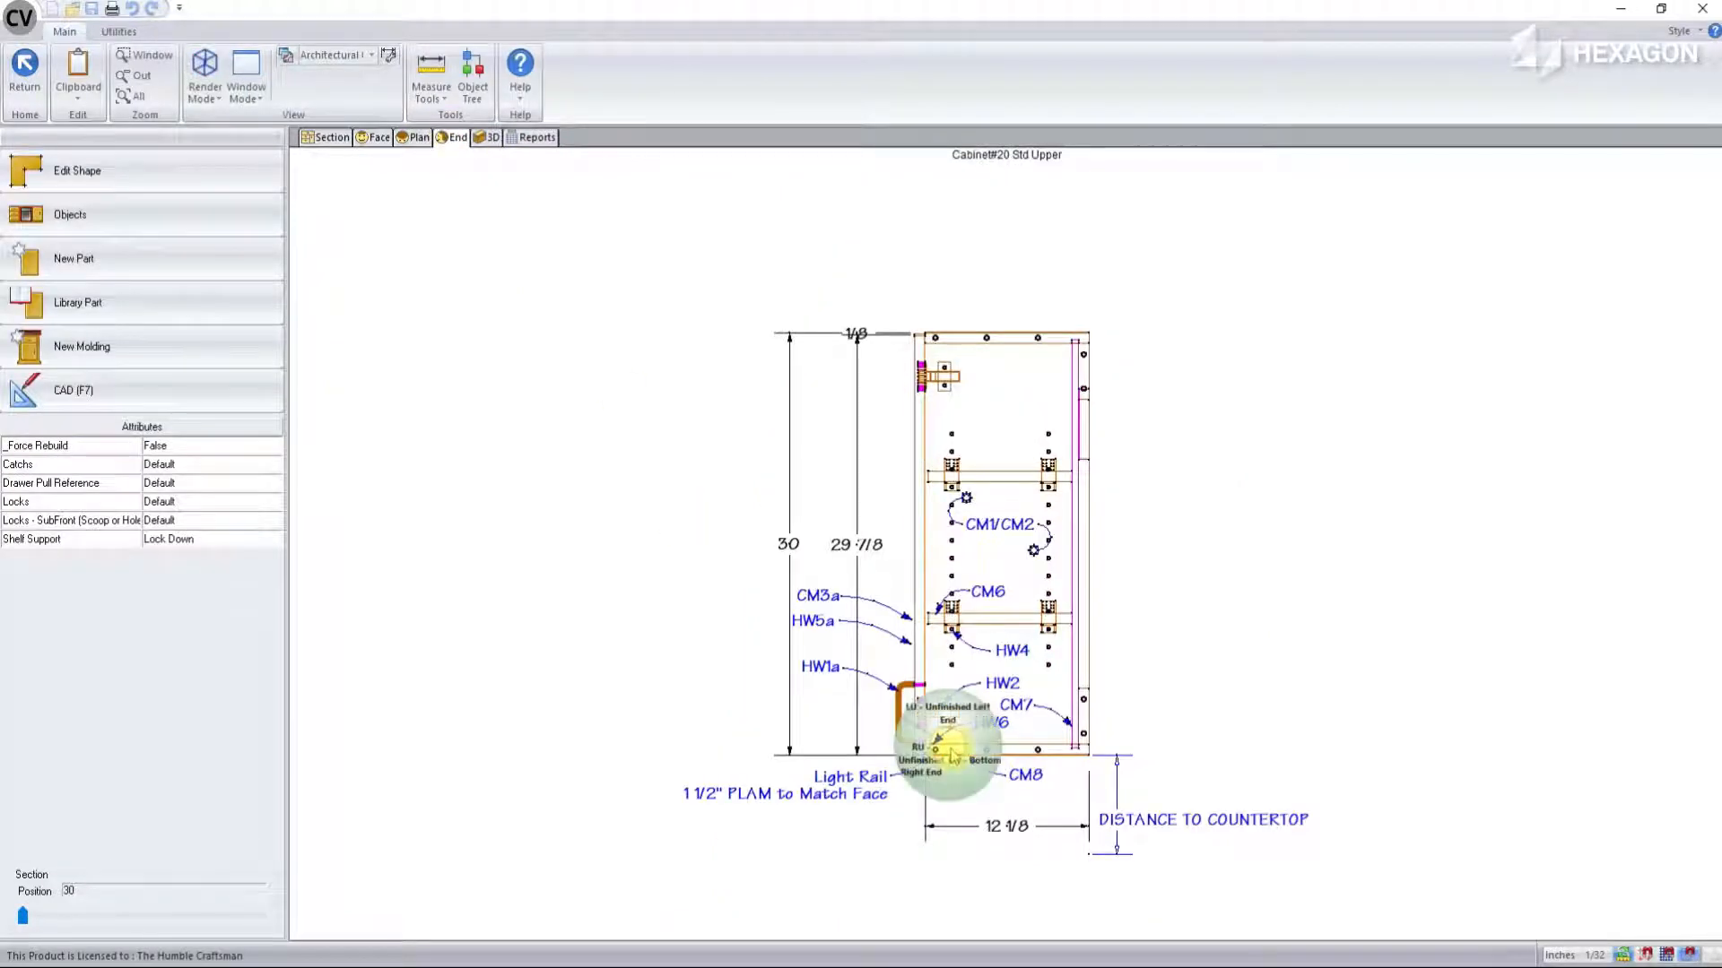
{"action": "left_click", "coordinate": [948, 748]}
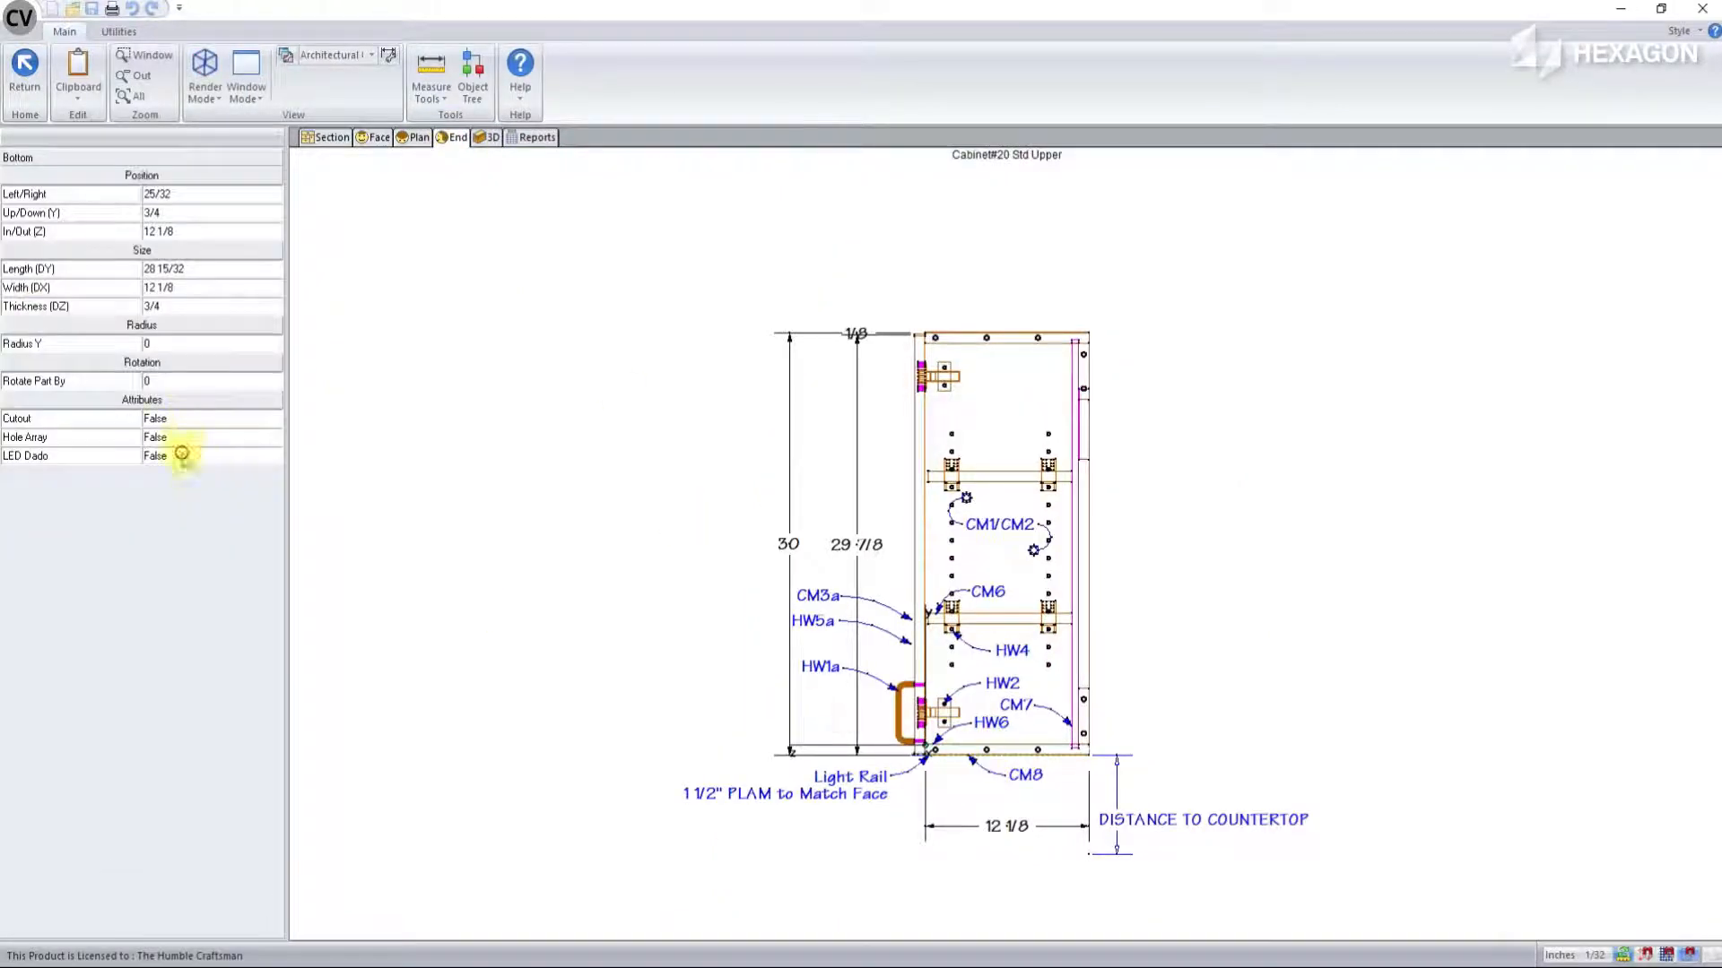
{"action": "left_click", "coordinate": [182, 454]}
{"action": "left_click", "coordinate": [182, 454]}
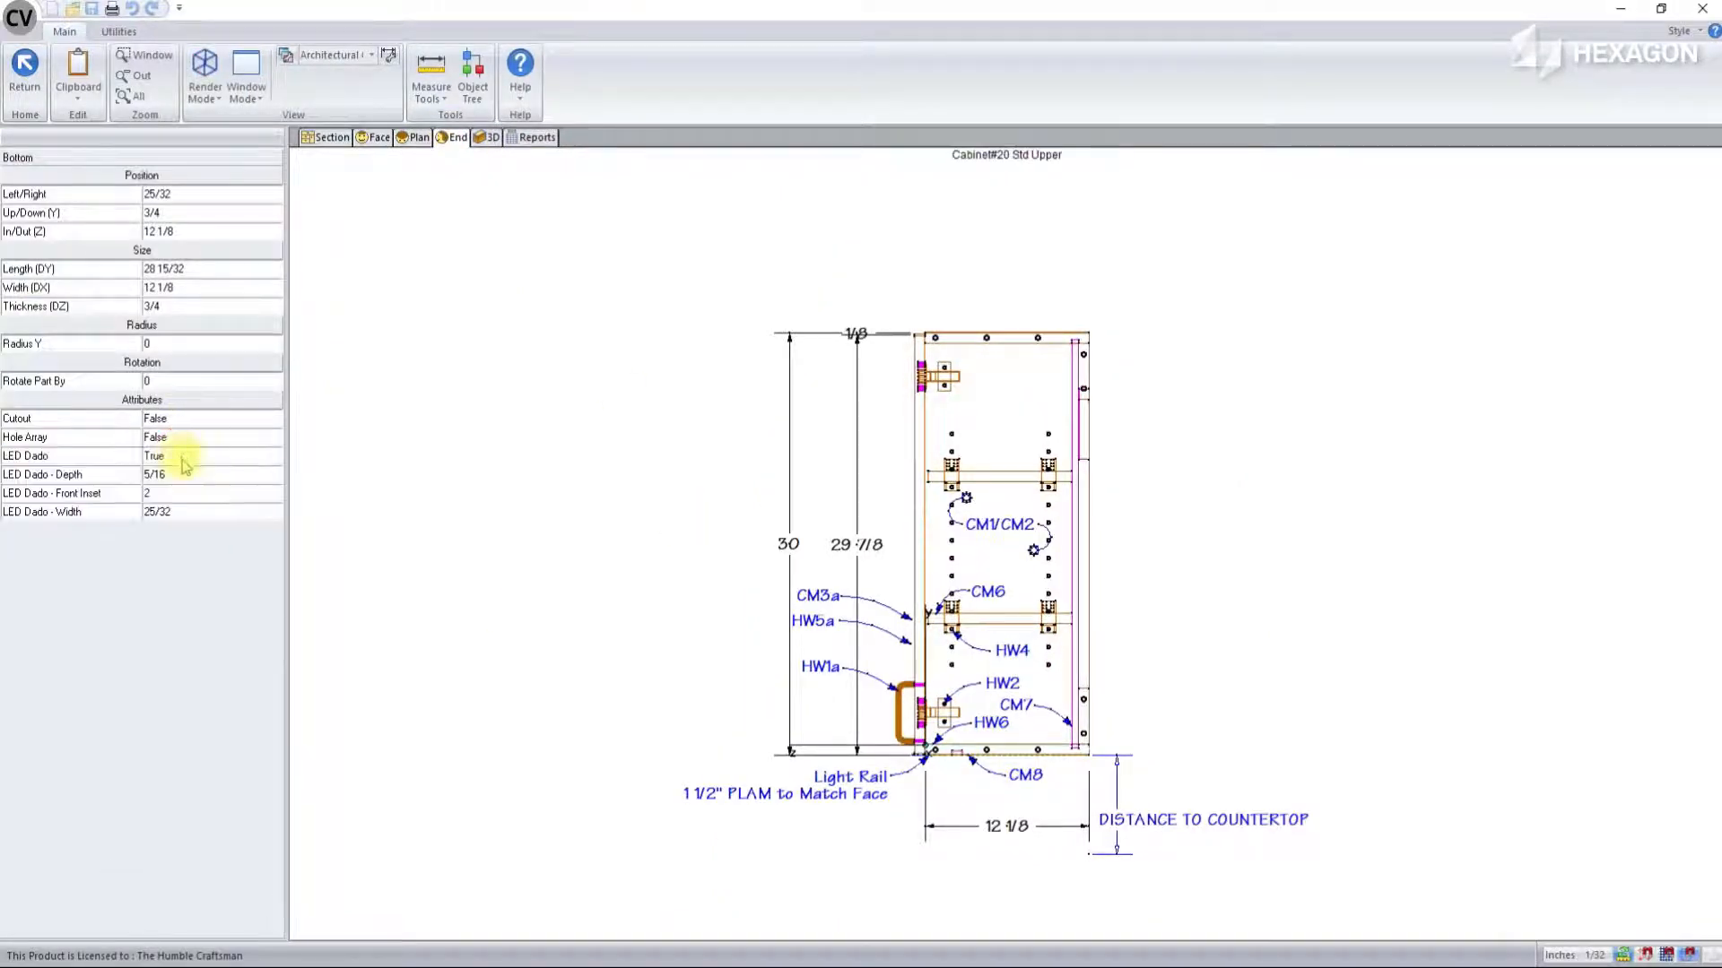
{"action": "left_click", "coordinate": [577, 687]}
{"action": "left_click", "coordinate": [487, 137]}
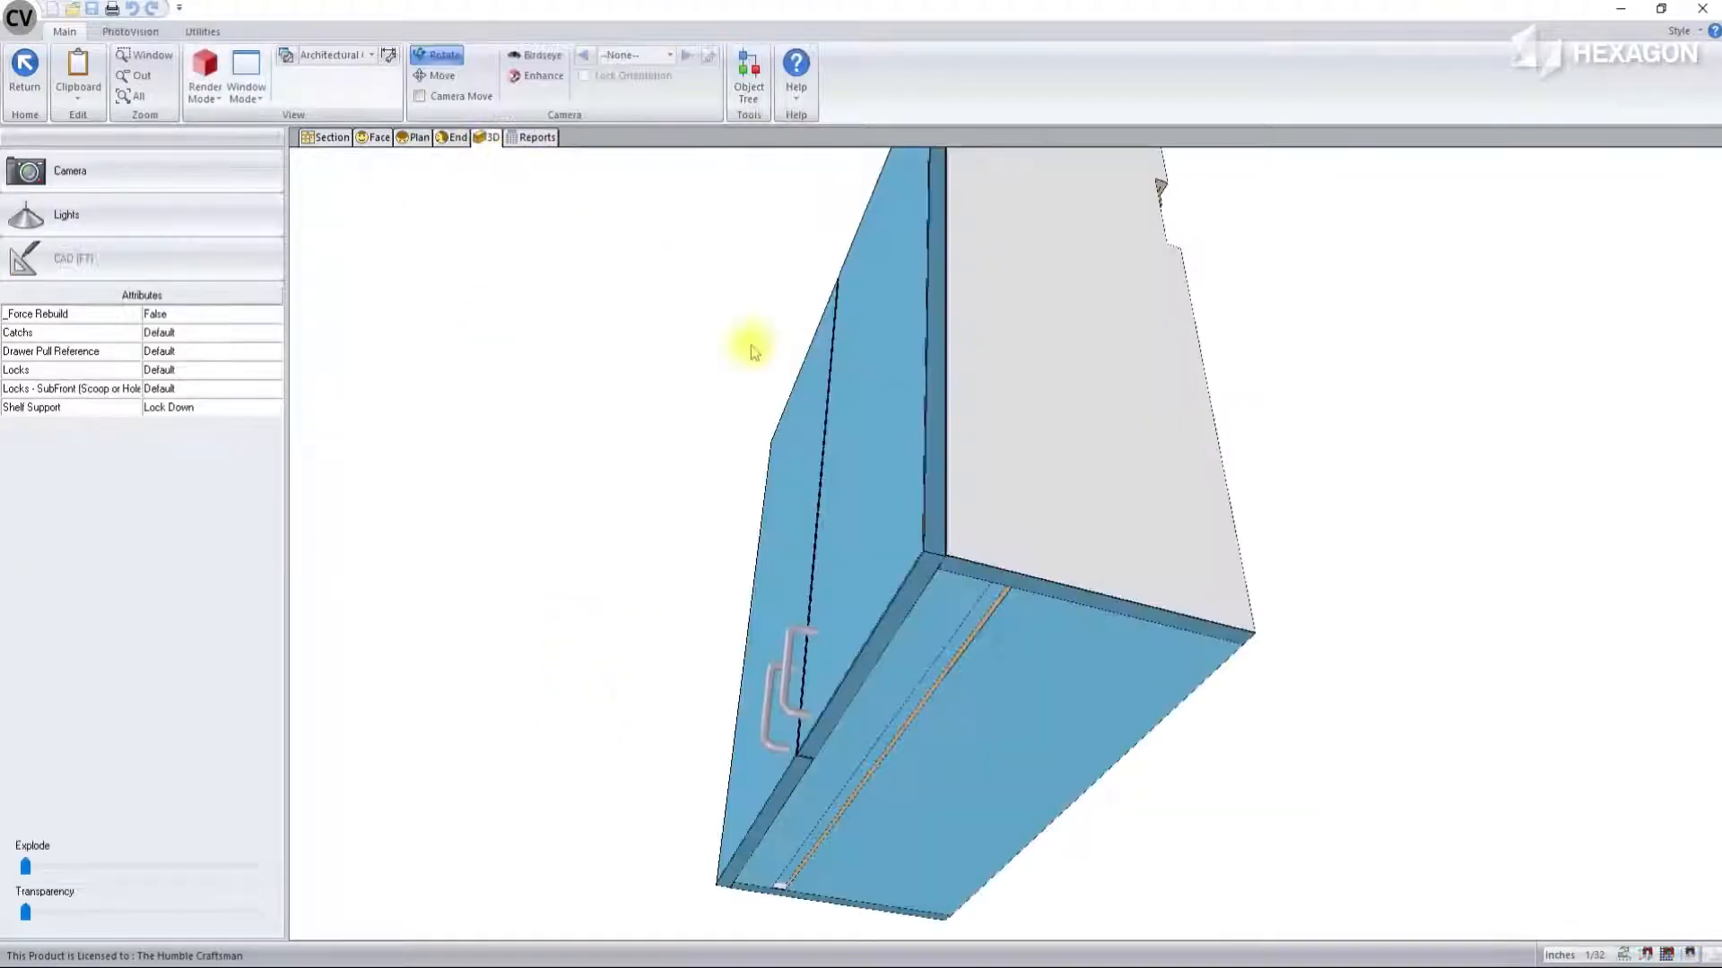
{"action": "left_click_drag", "start_coordinate": [815, 811], "coordinate": [931, 825]}
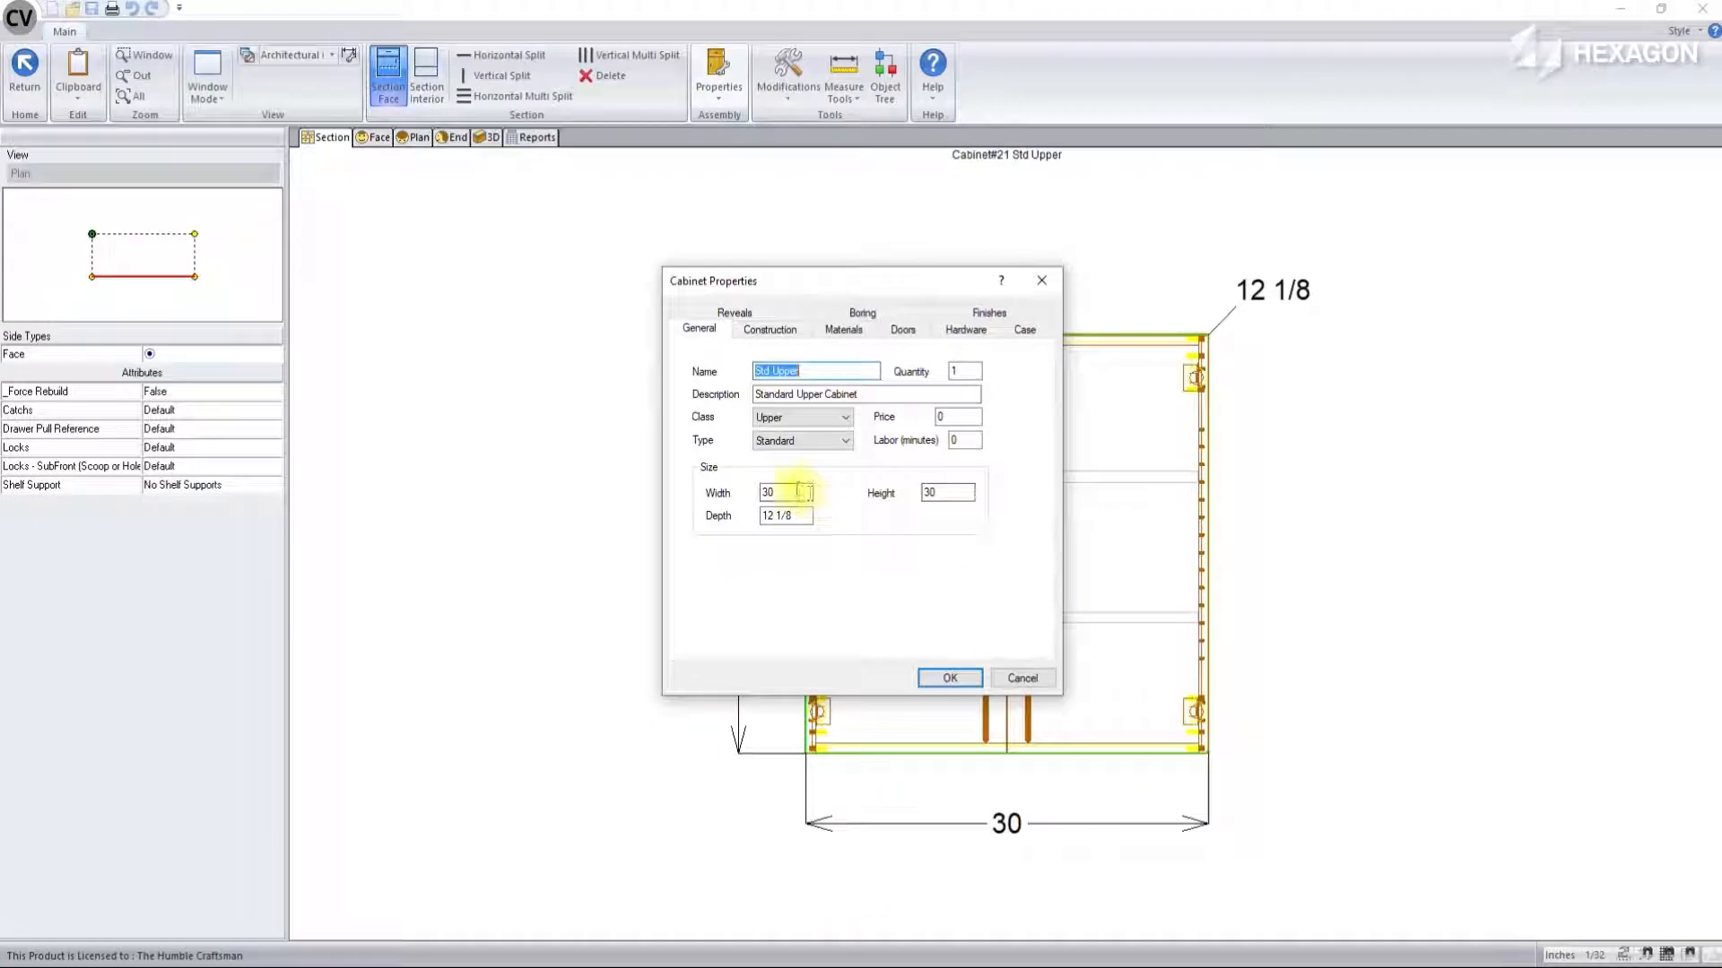
Step: Set the Std Upper cabinet's width to 36 in its properties
{"action": "left_click_drag", "start_coordinate": [789, 492], "coordinate": [686, 492]}
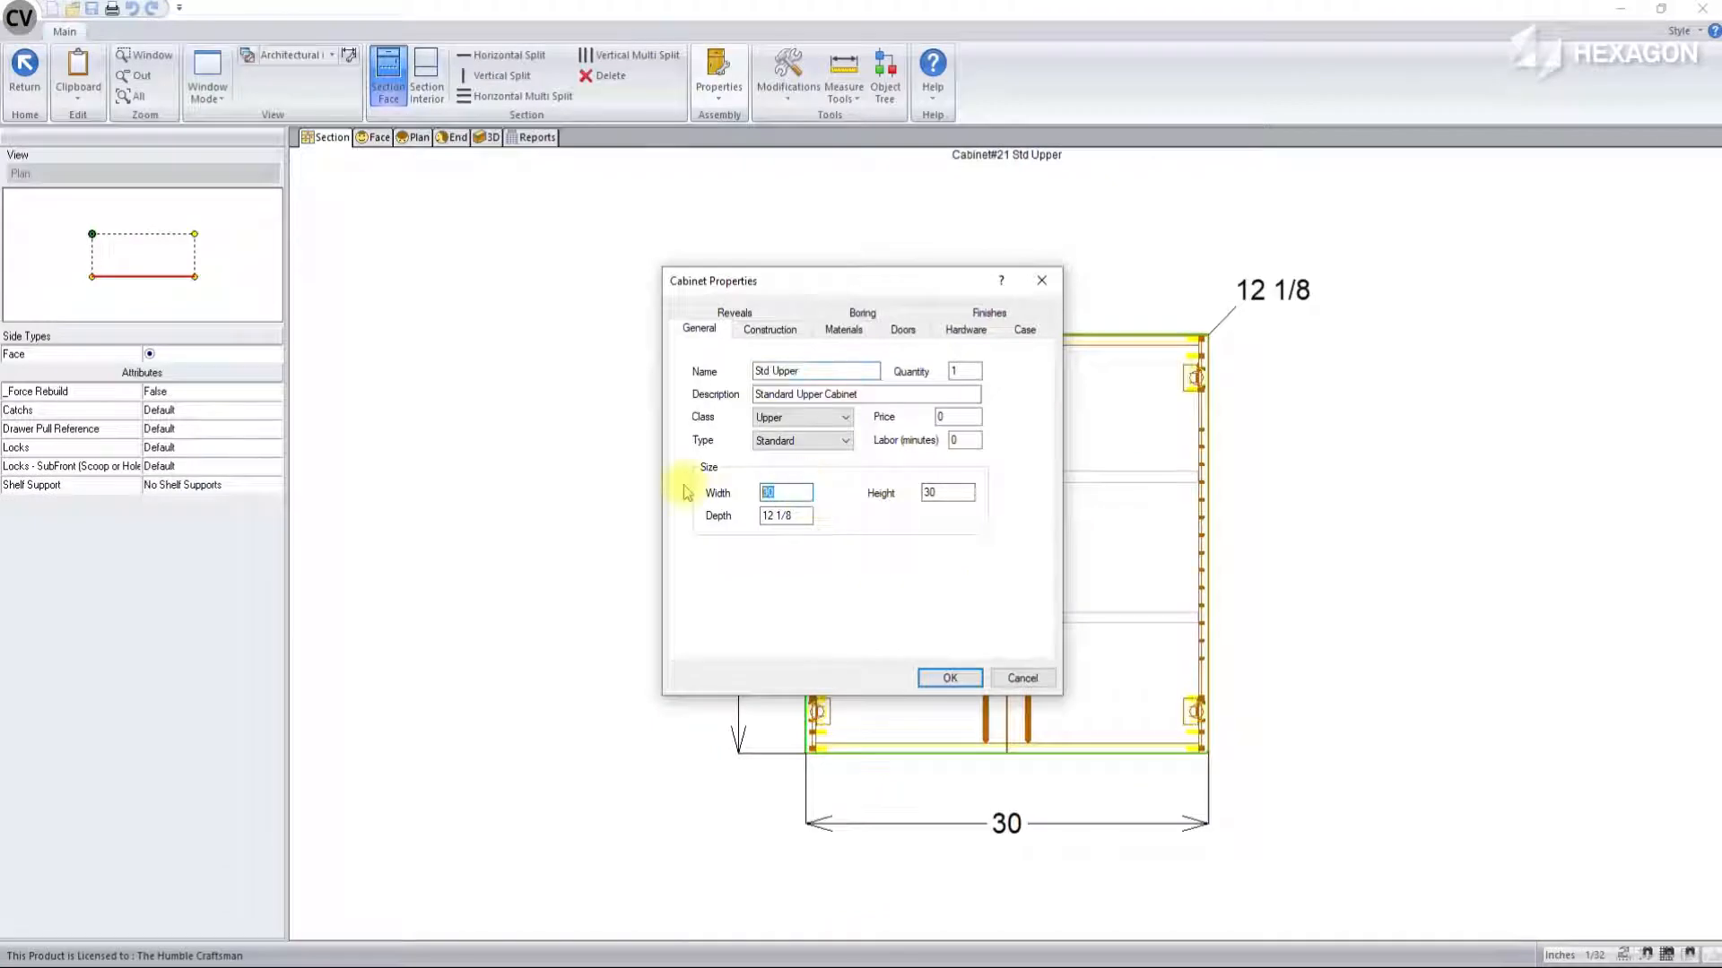
{"action": "type", "text": "36"}
{"action": "key", "text": "Return"}
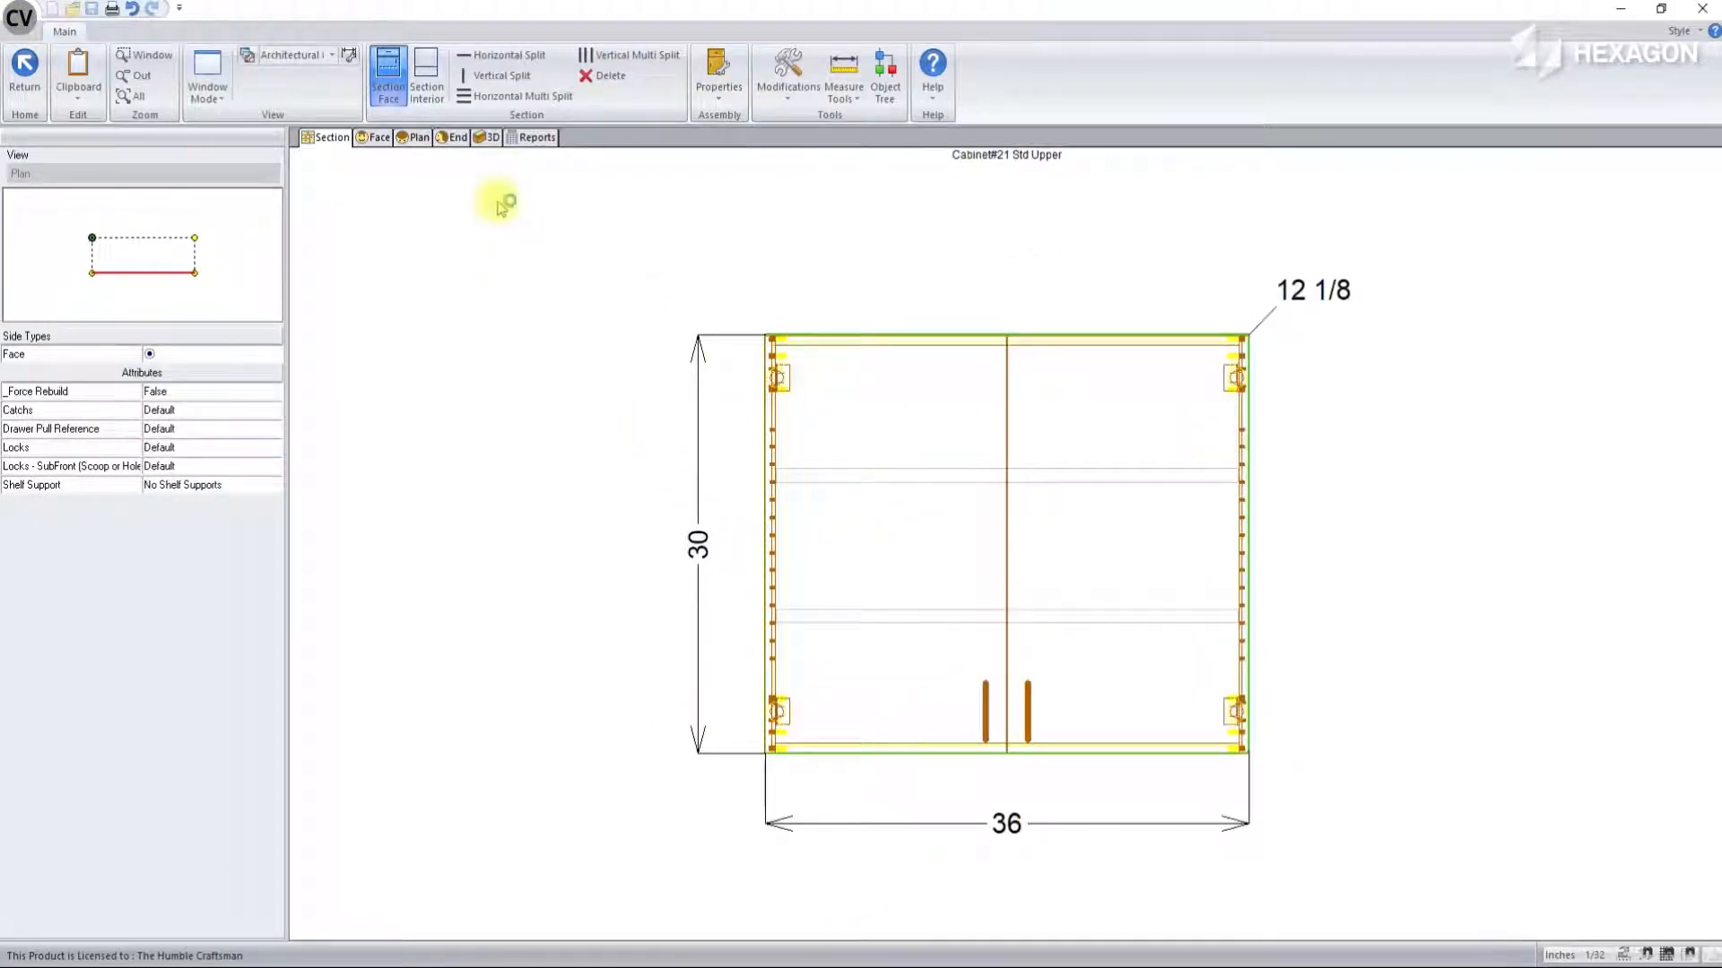
Step: Examine the thickness of the upper adjustable shelf in the cabinet's end view
{"action": "left_click", "coordinate": [456, 137]}
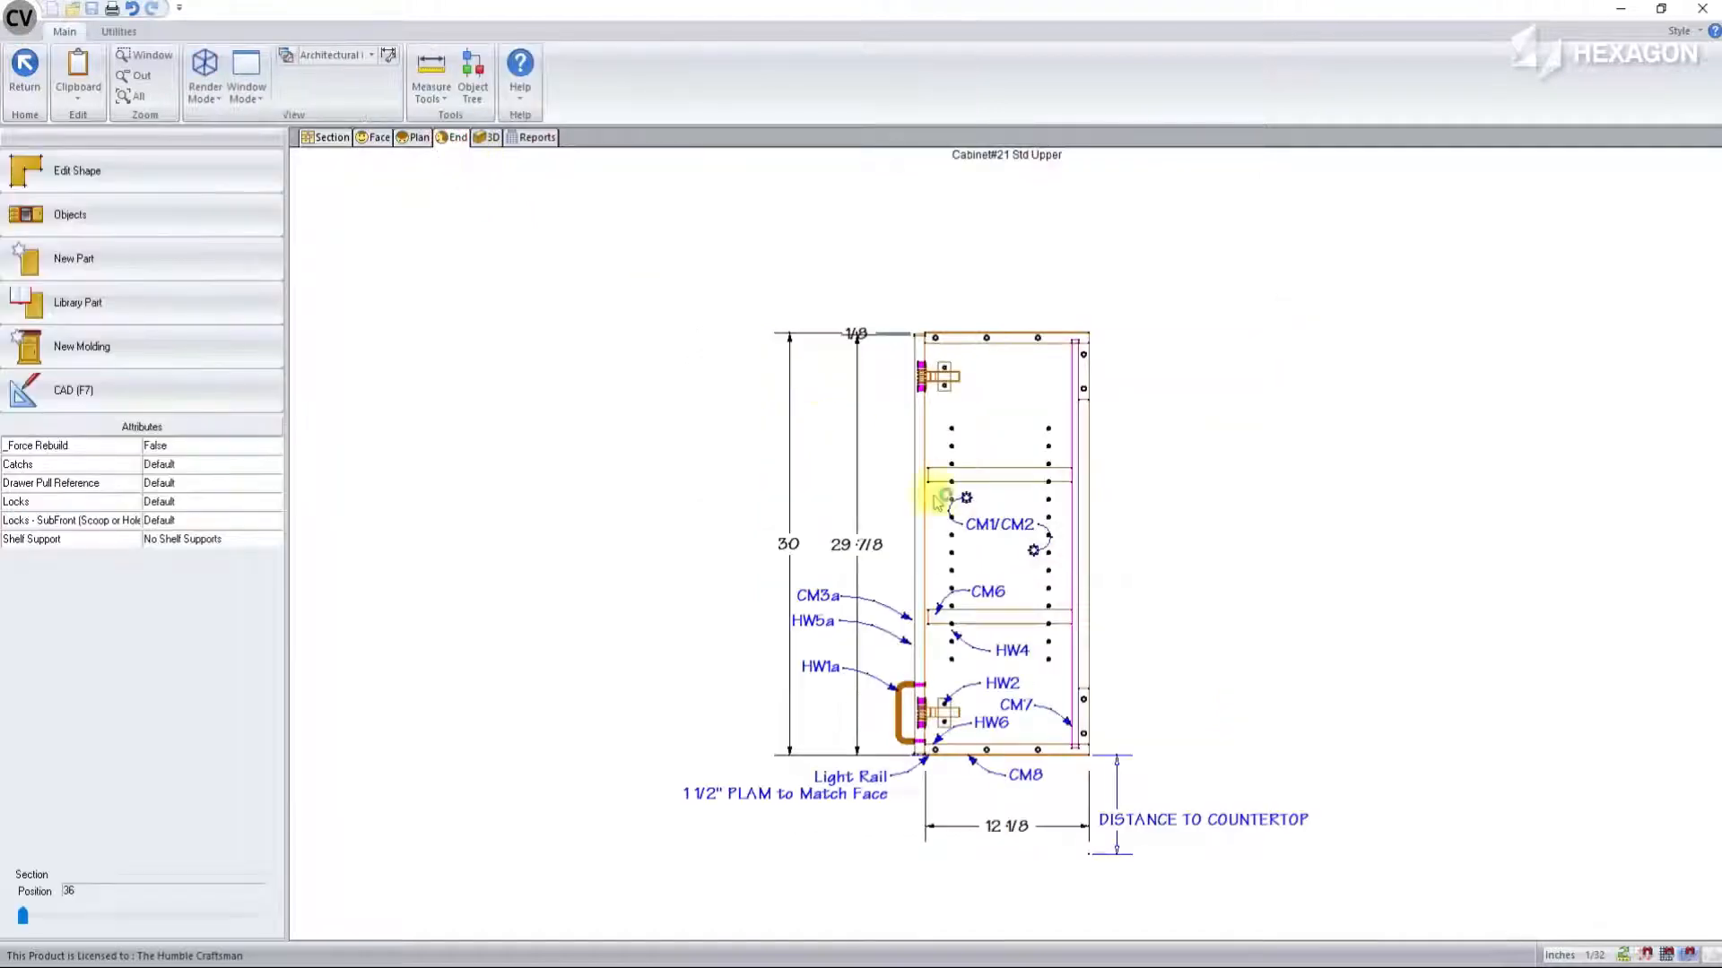
{"action": "left_click", "coordinate": [992, 477]}
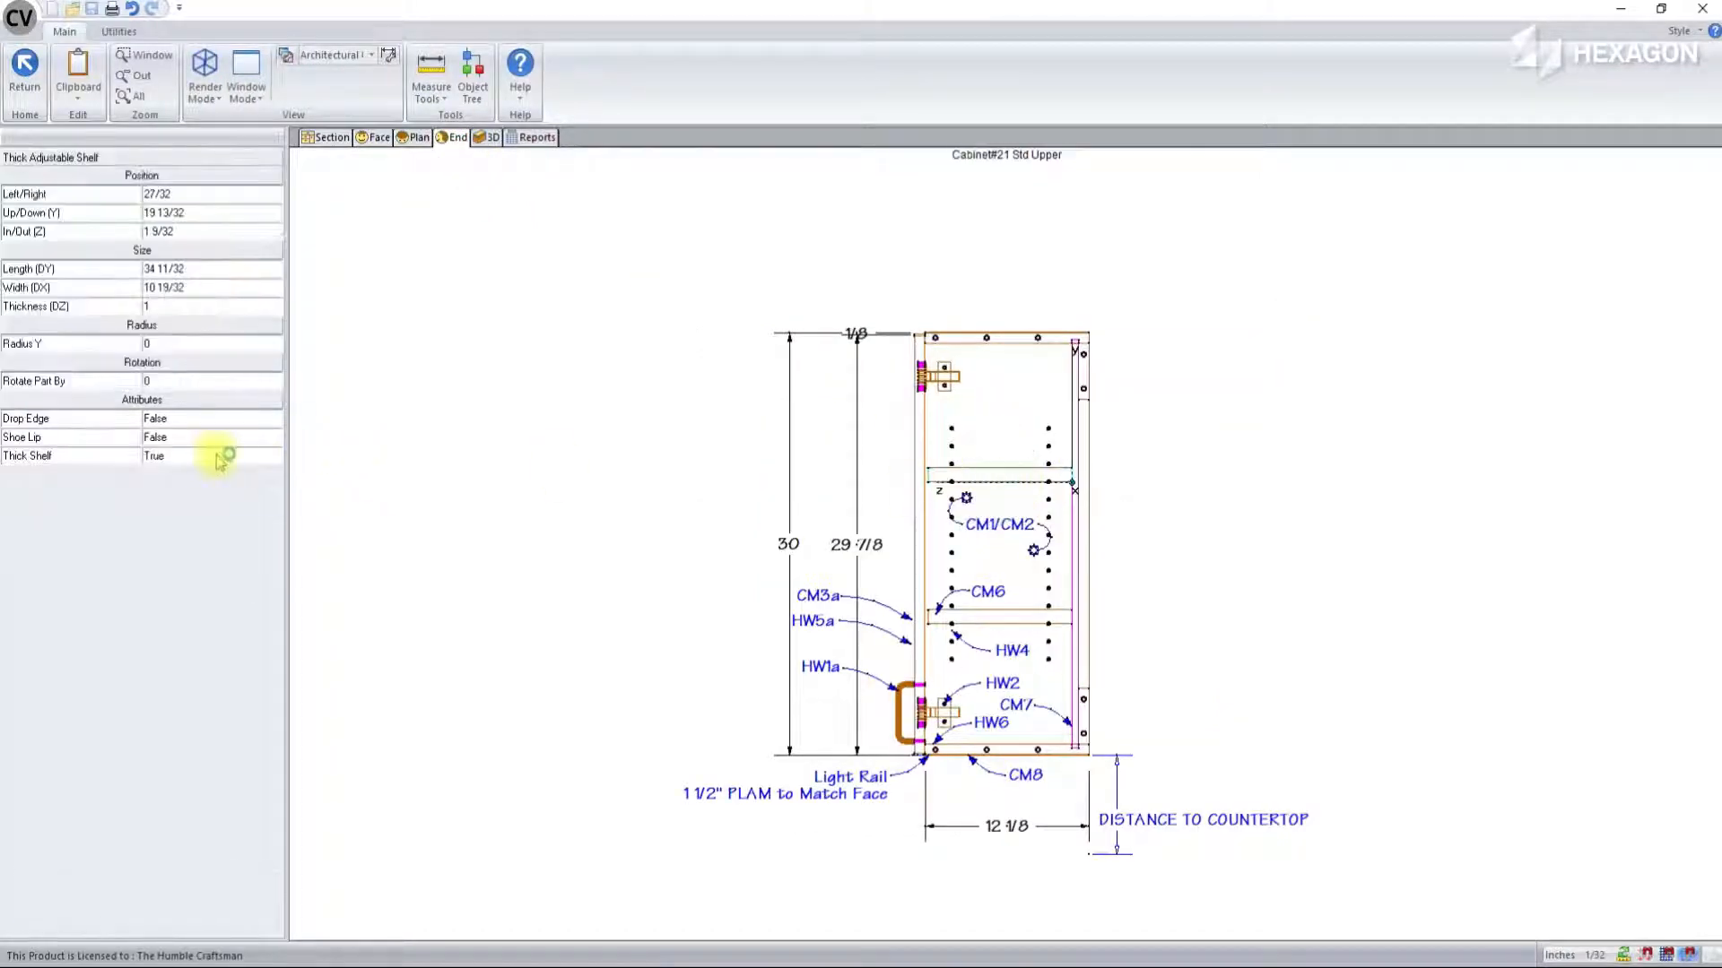
{"action": "left_click", "coordinate": [162, 306]}
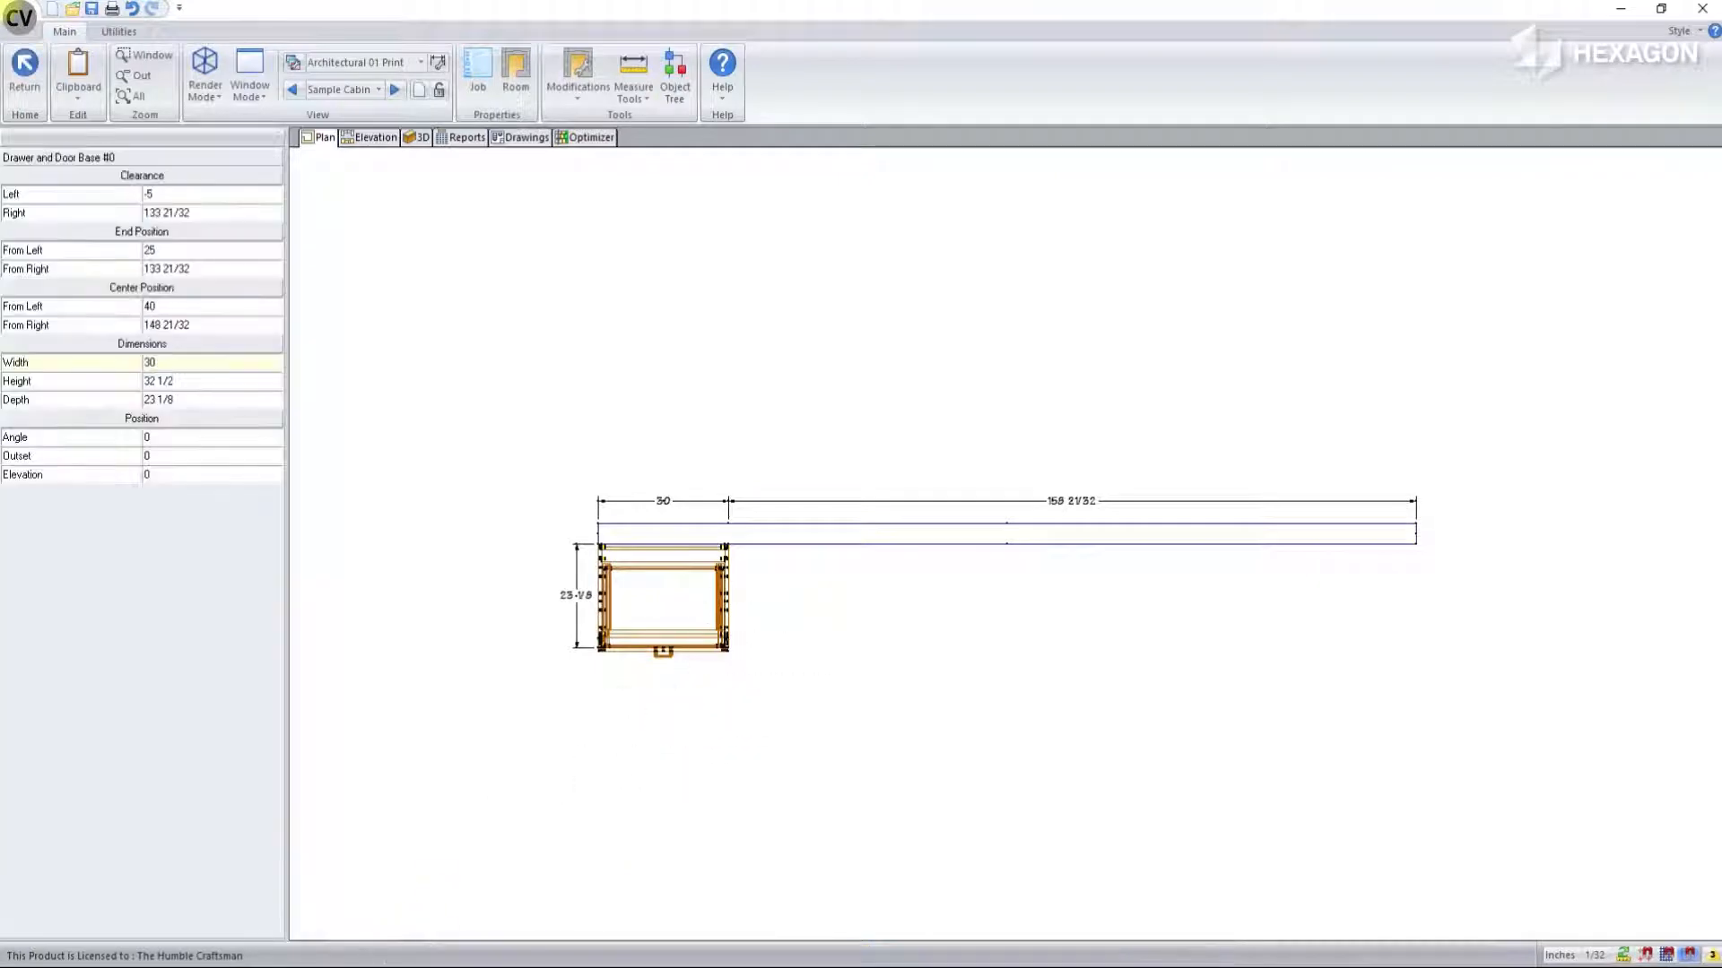
Step: Place a second and a third 30-inch Drawer and Door Base cabinet beside the first along the wall
{"action": "left_click", "coordinate": [773, 574]}
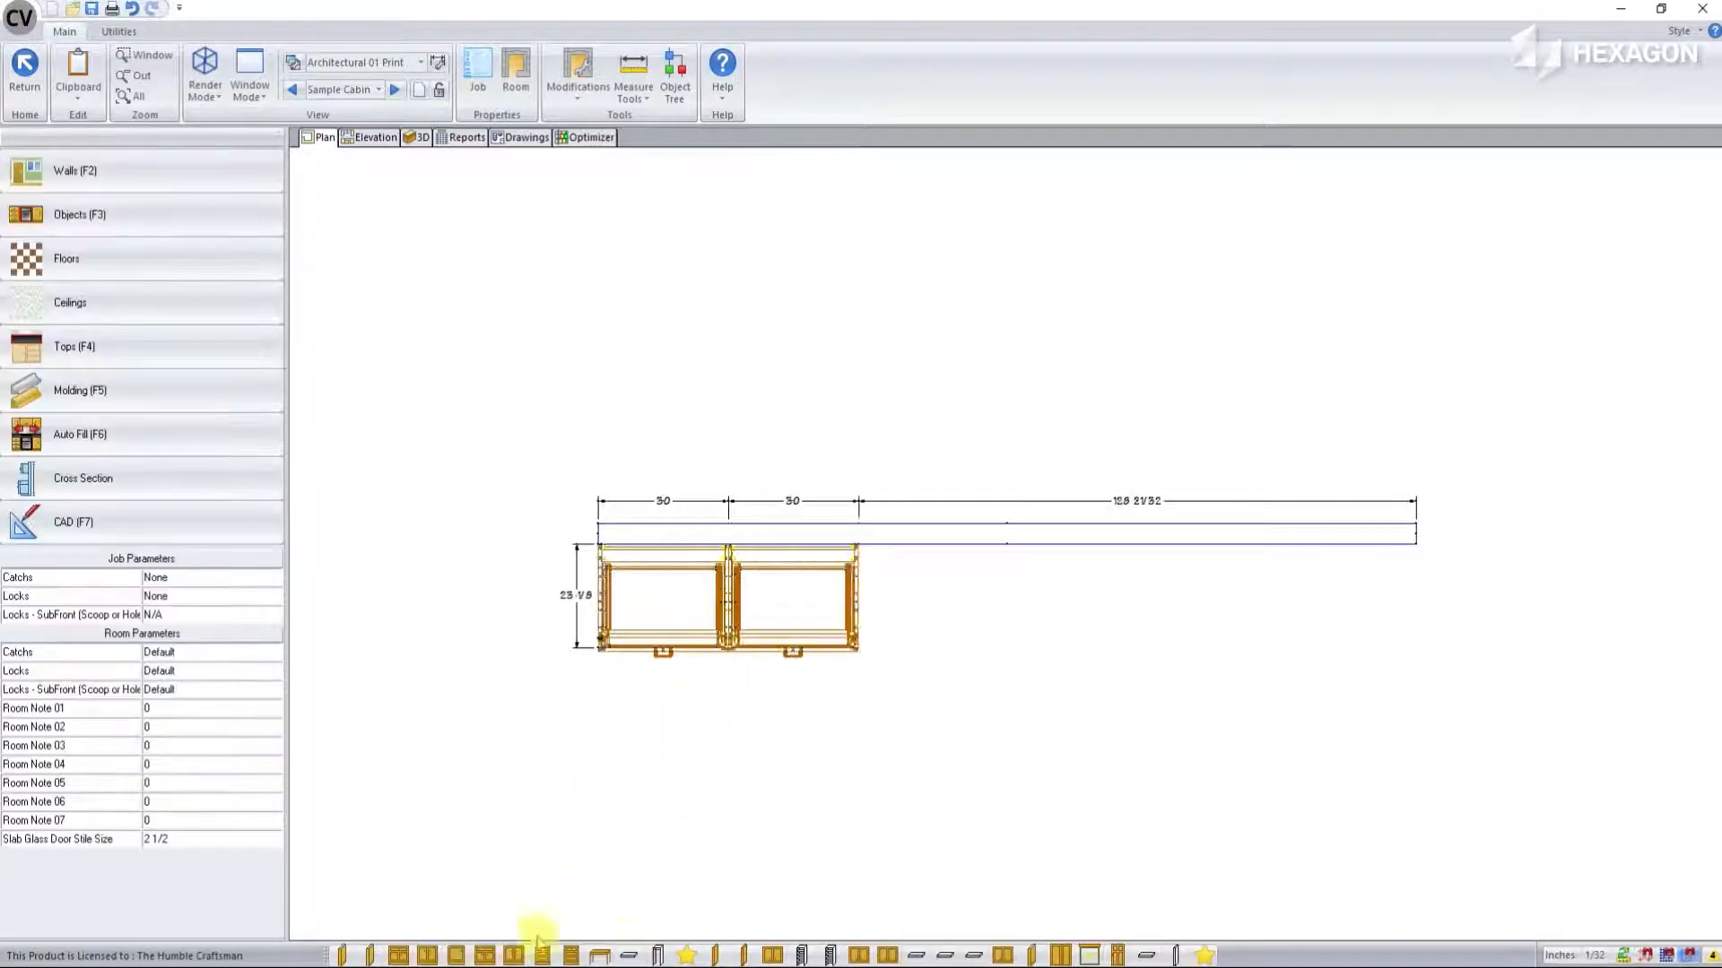
{"action": "left_click", "coordinate": [514, 955]}
{"action": "left_click", "coordinate": [399, 955]}
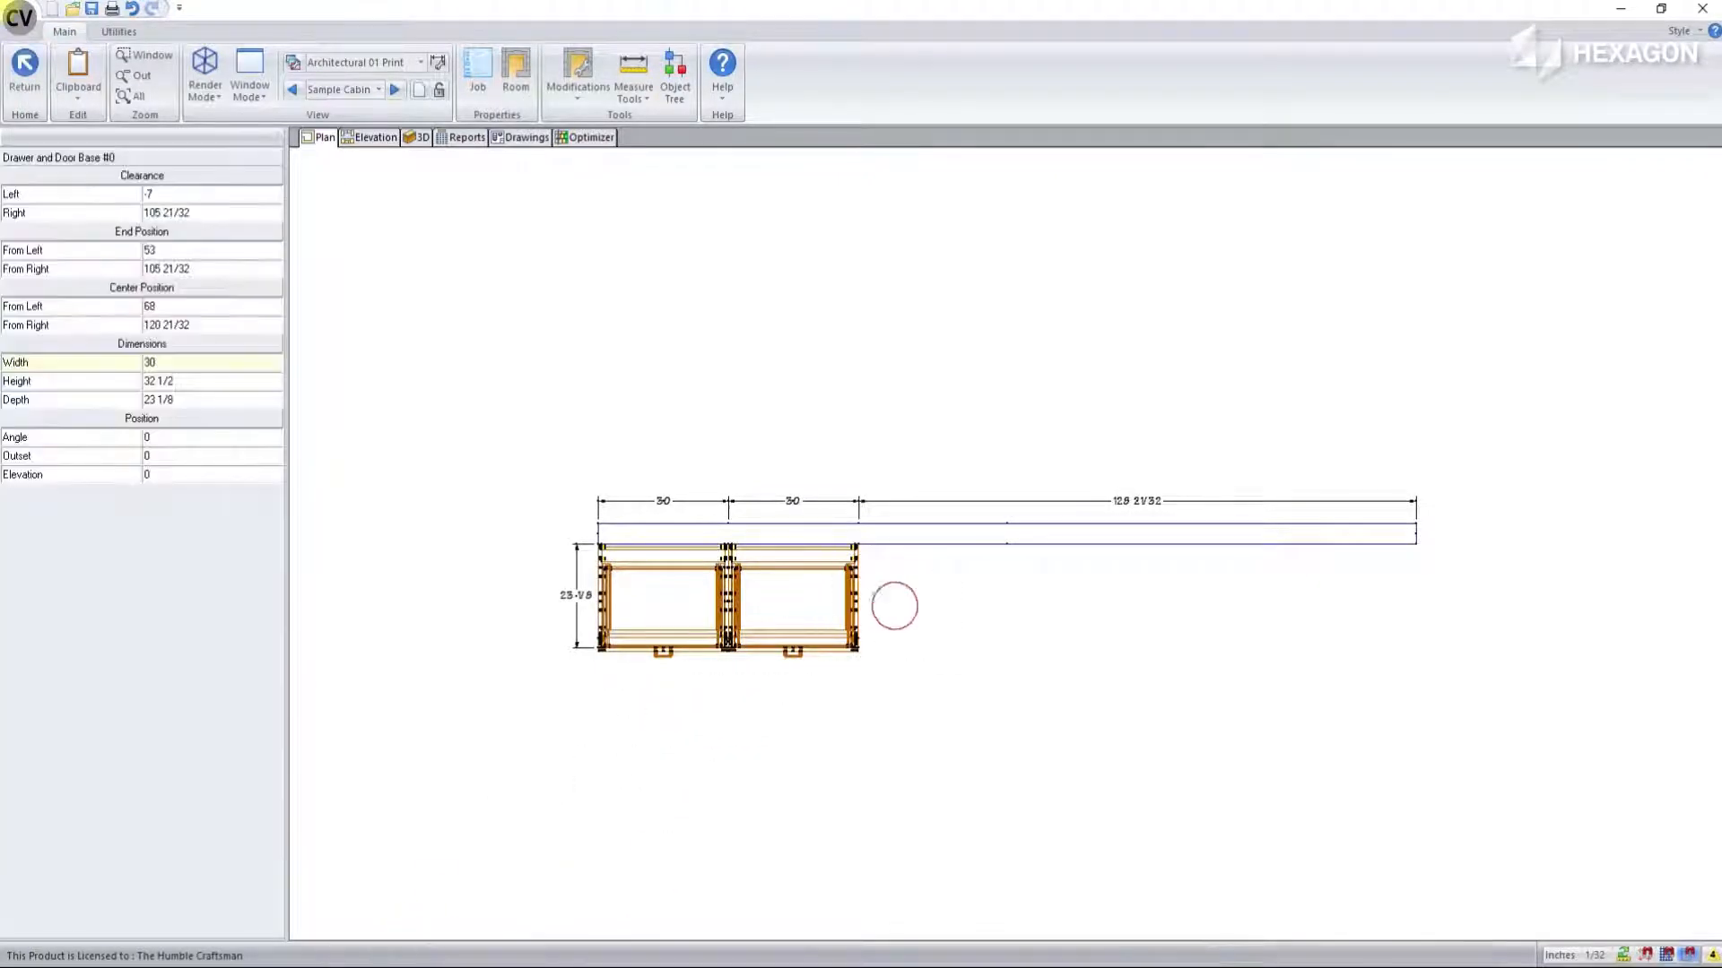
{"action": "left_click", "coordinate": [893, 574]}
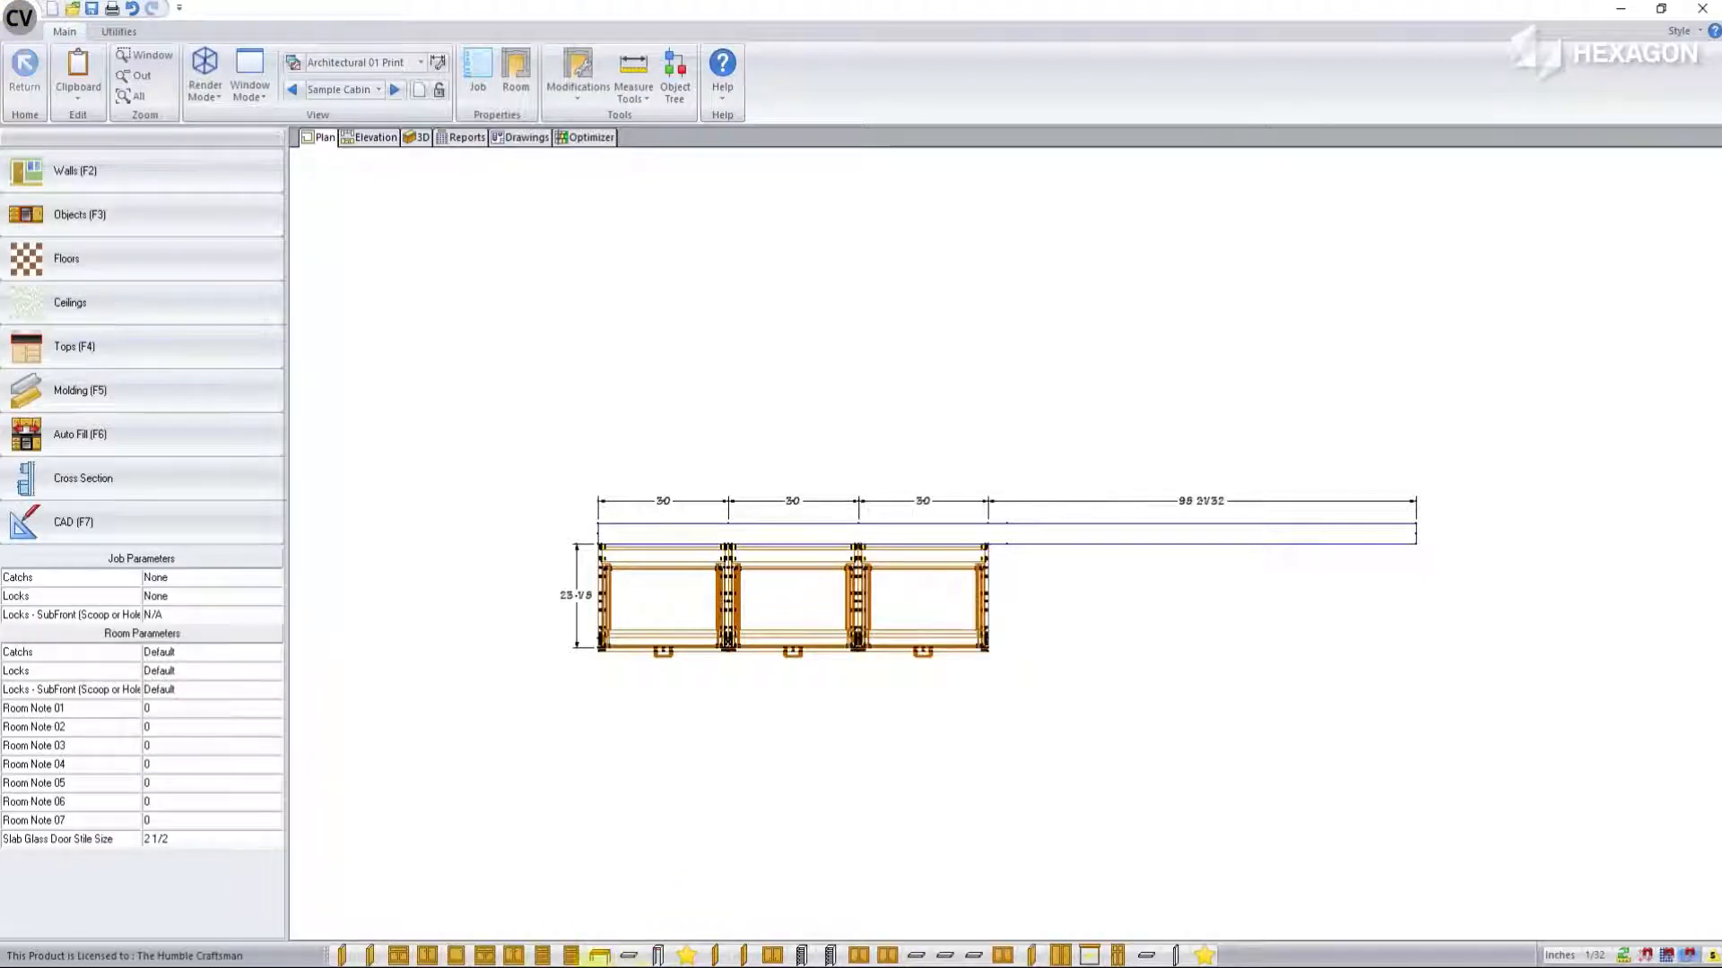
Step: Place three 30-inch Std Upper cabinets side by side over the three base cabinets in the plan
{"action": "left_click", "coordinate": [771, 955]}
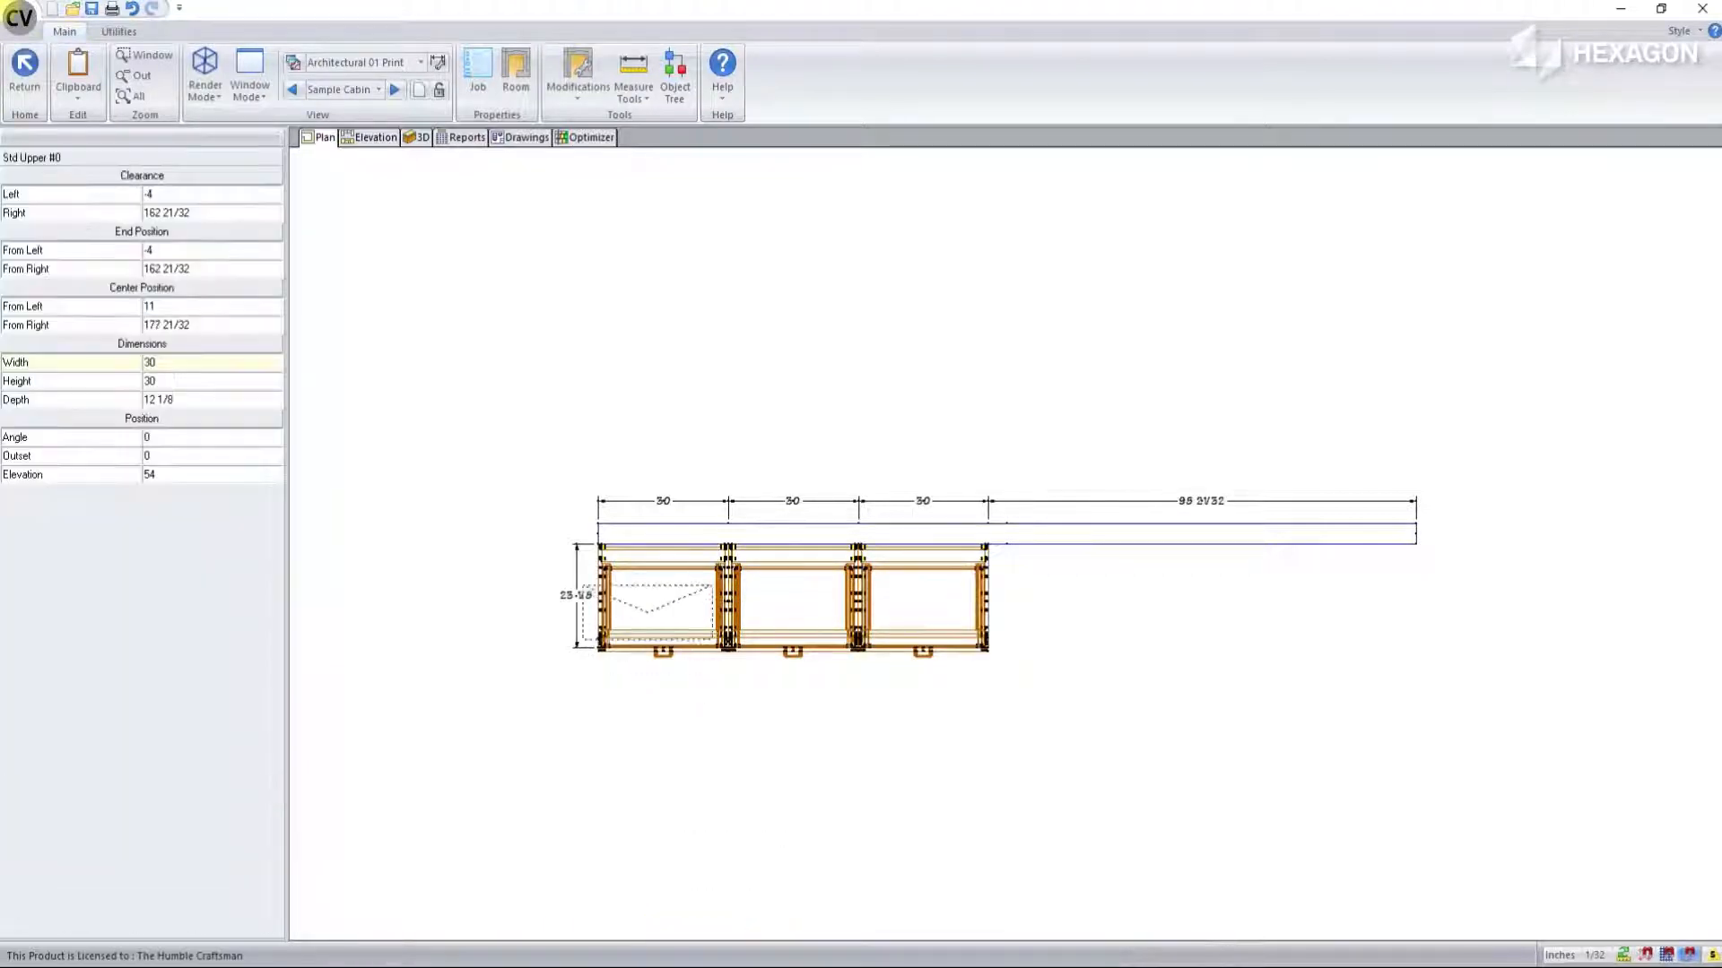
{"action": "left_click", "coordinate": [647, 617]}
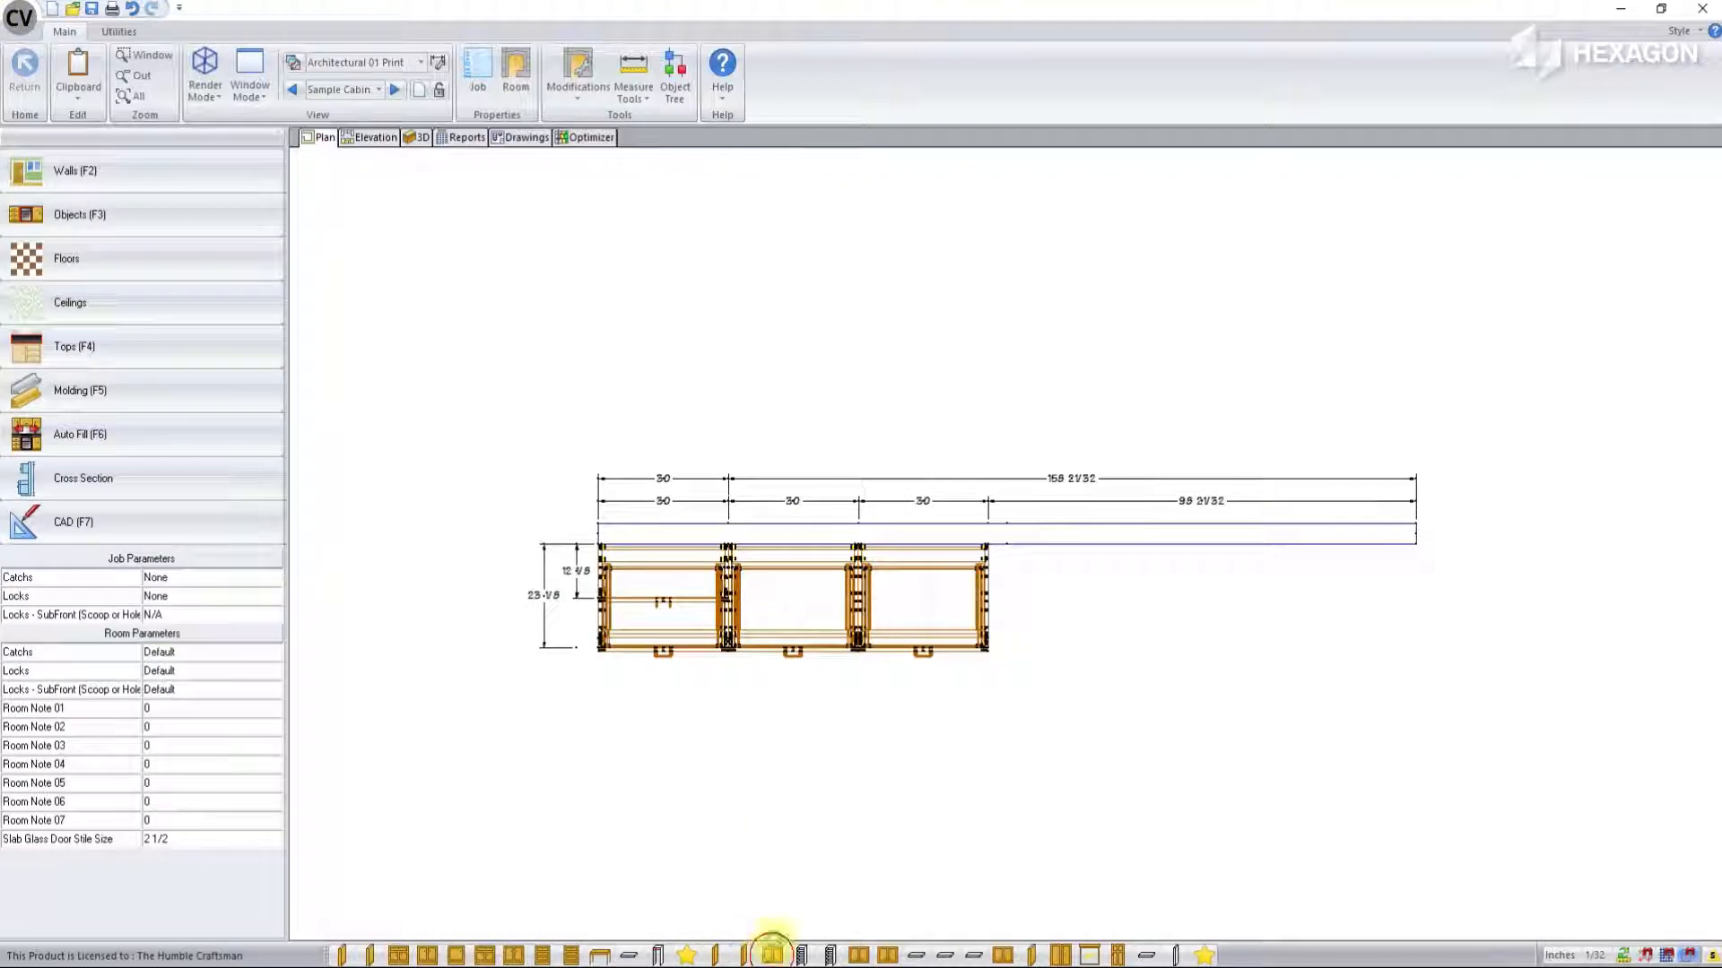
{"action": "left_click", "coordinate": [772, 952]}
{"action": "left_click", "coordinate": [775, 619]}
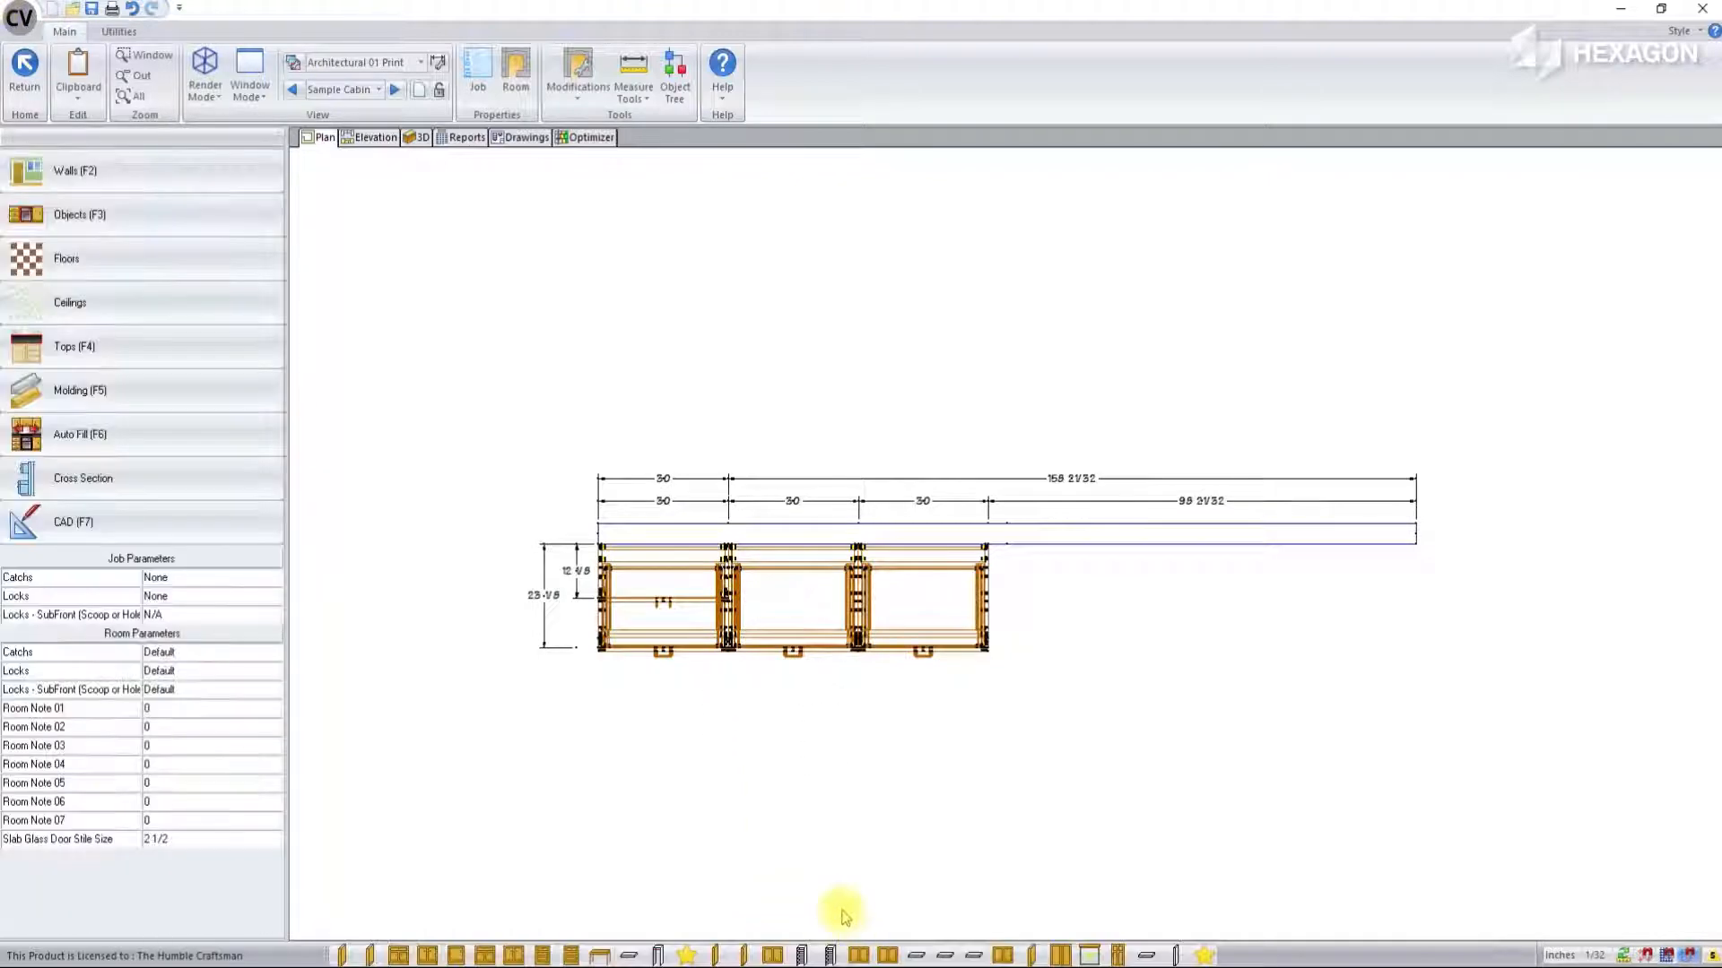
{"action": "left_click", "coordinate": [772, 954]}
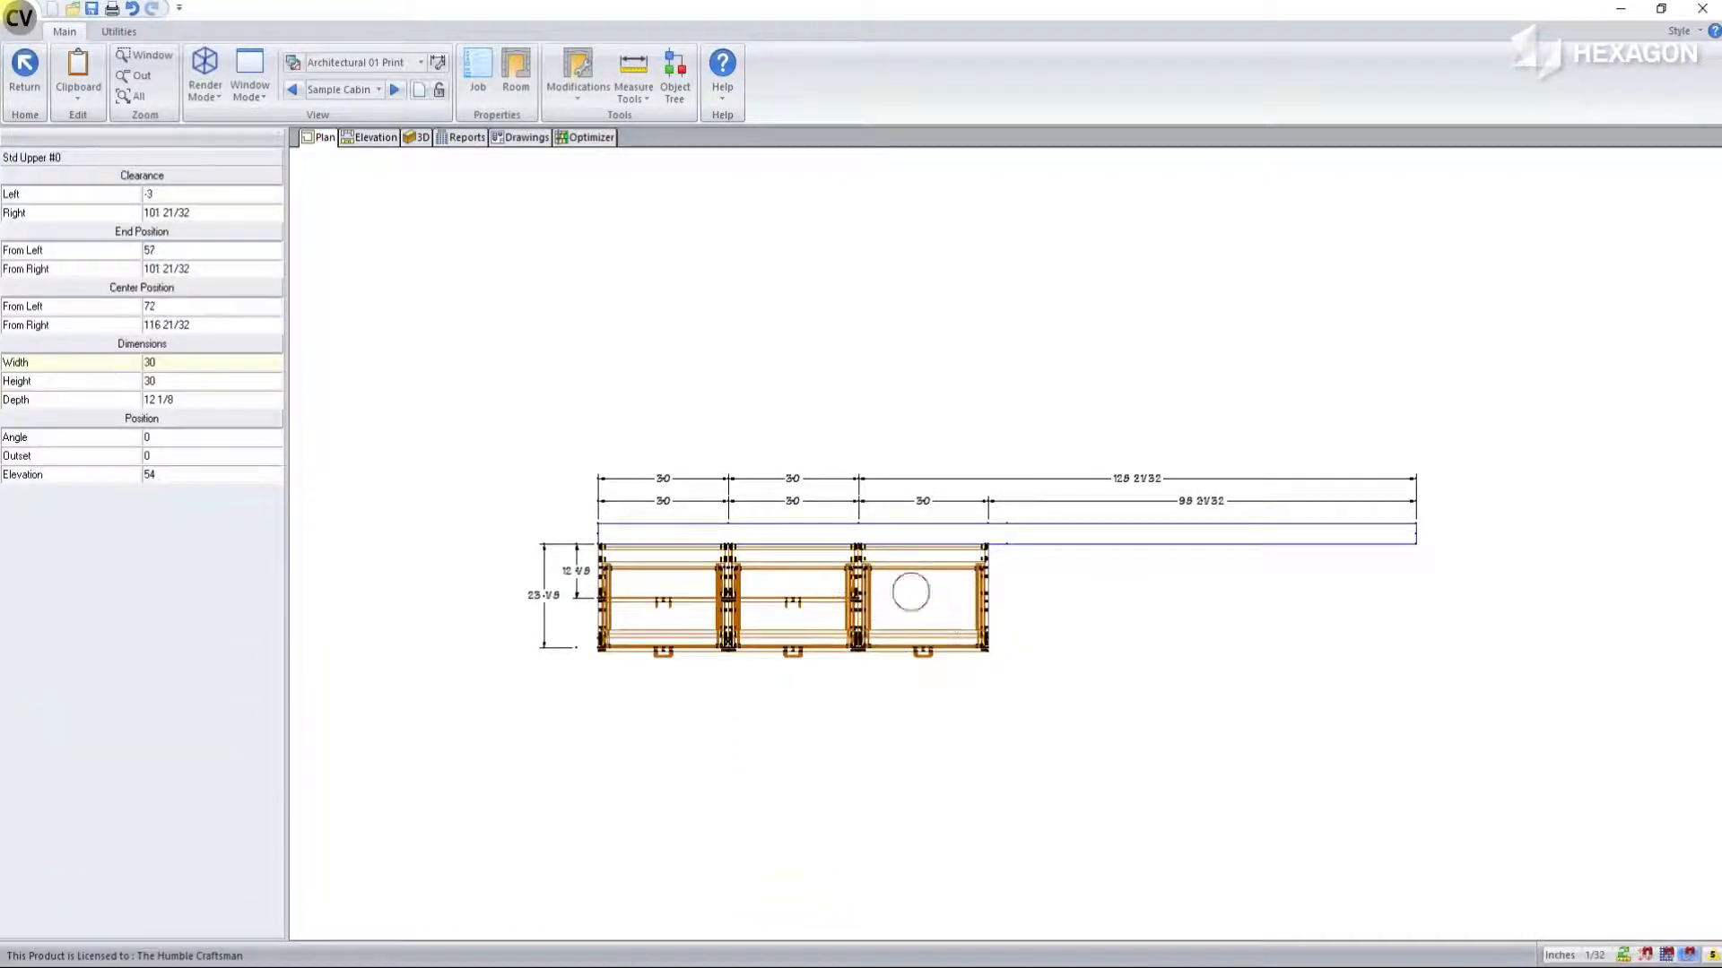
{"action": "left_click", "coordinate": [843, 647]}
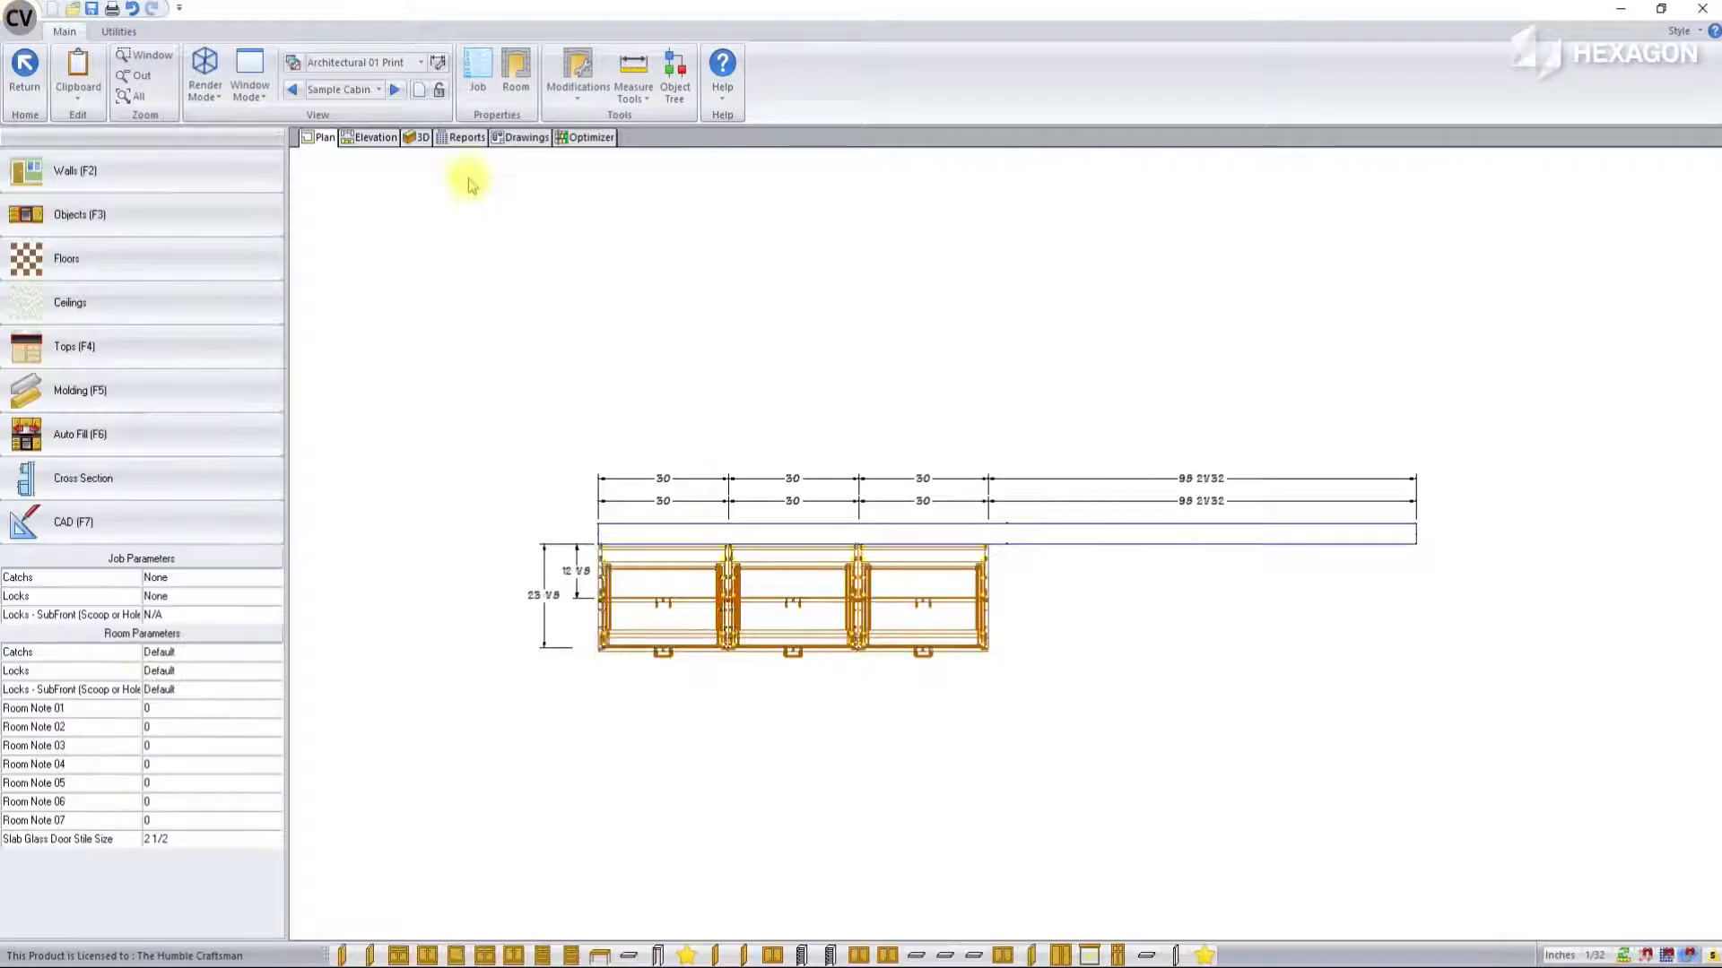
Step: Shorten the middle upper cabinet from its underside to 19 high in the elevation, and check the room in 3D
{"action": "left_click", "coordinate": [376, 138]}
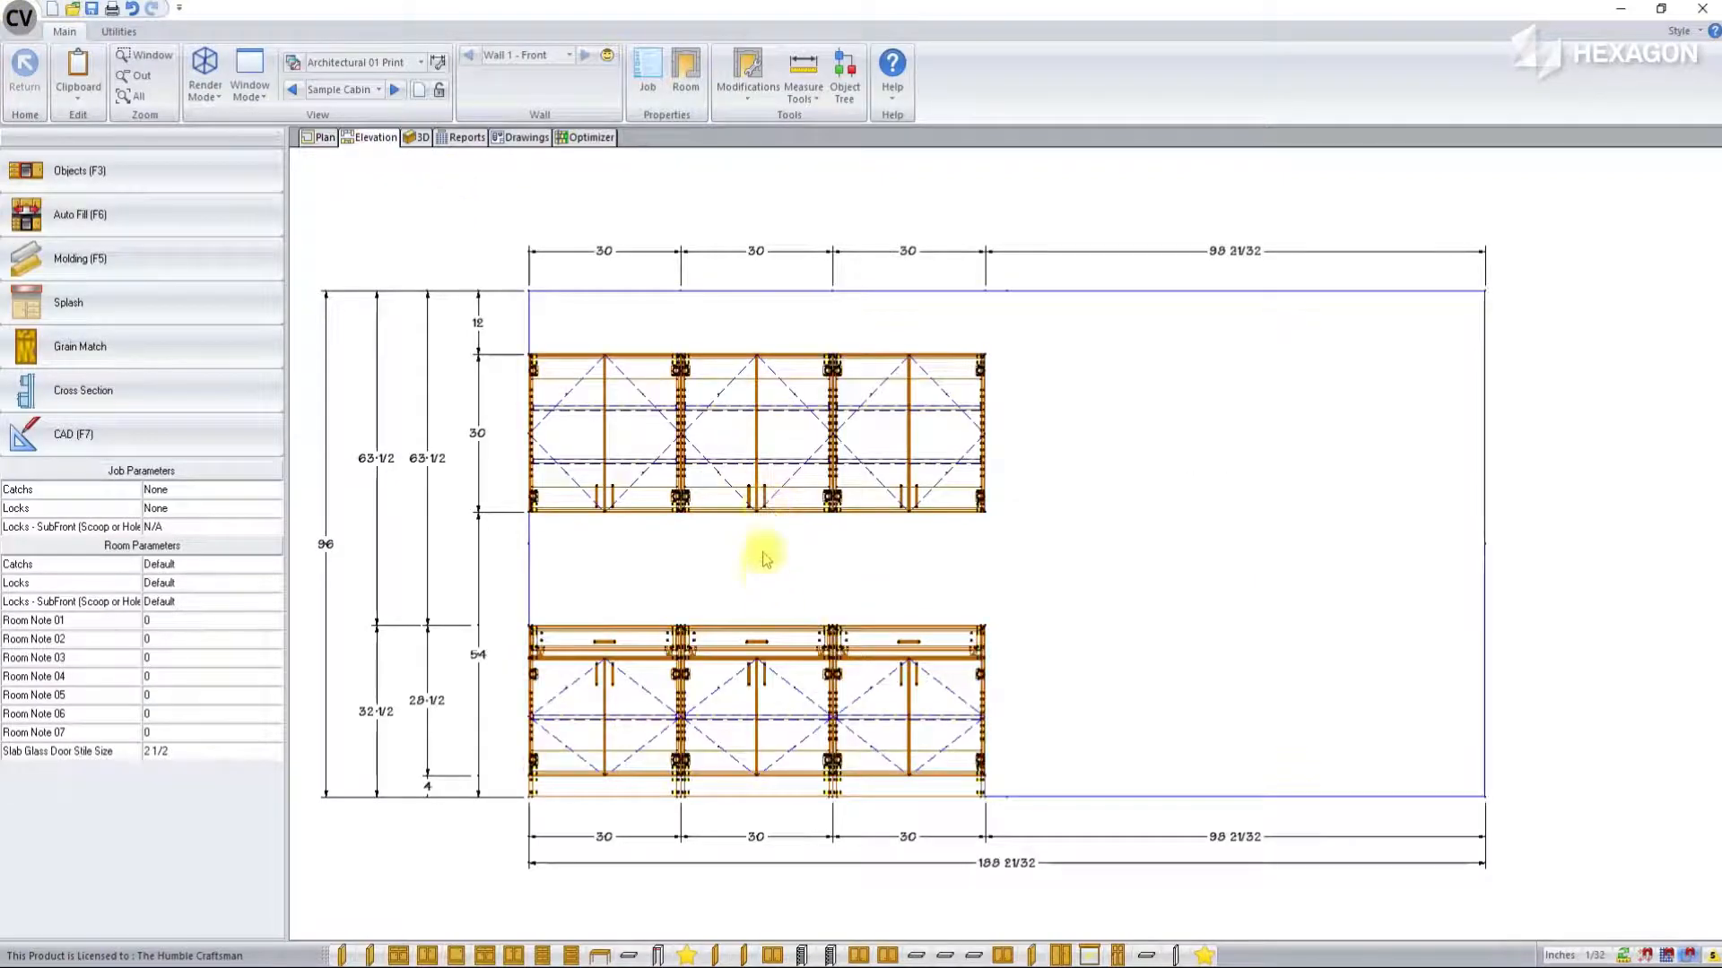
{"action": "left_click", "coordinate": [760, 507]}
{"action": "left_click_drag", "start_coordinate": [758, 513], "coordinate": [758, 456]}
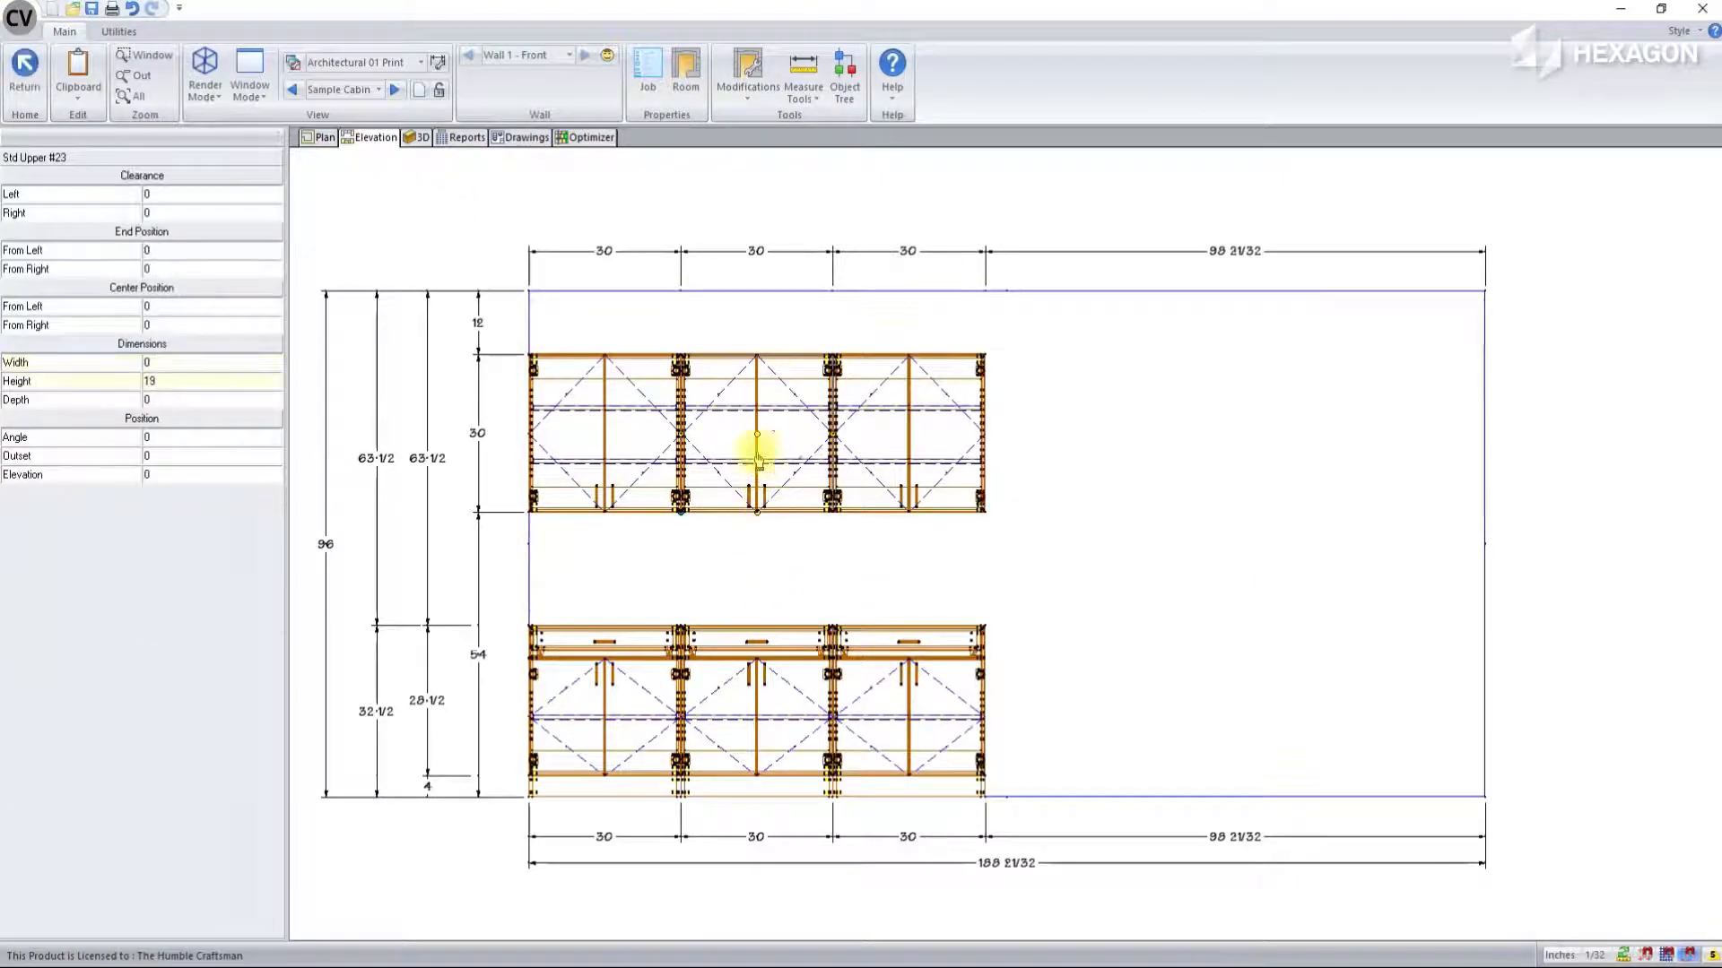
{"action": "left_click", "coordinate": [492, 230]}
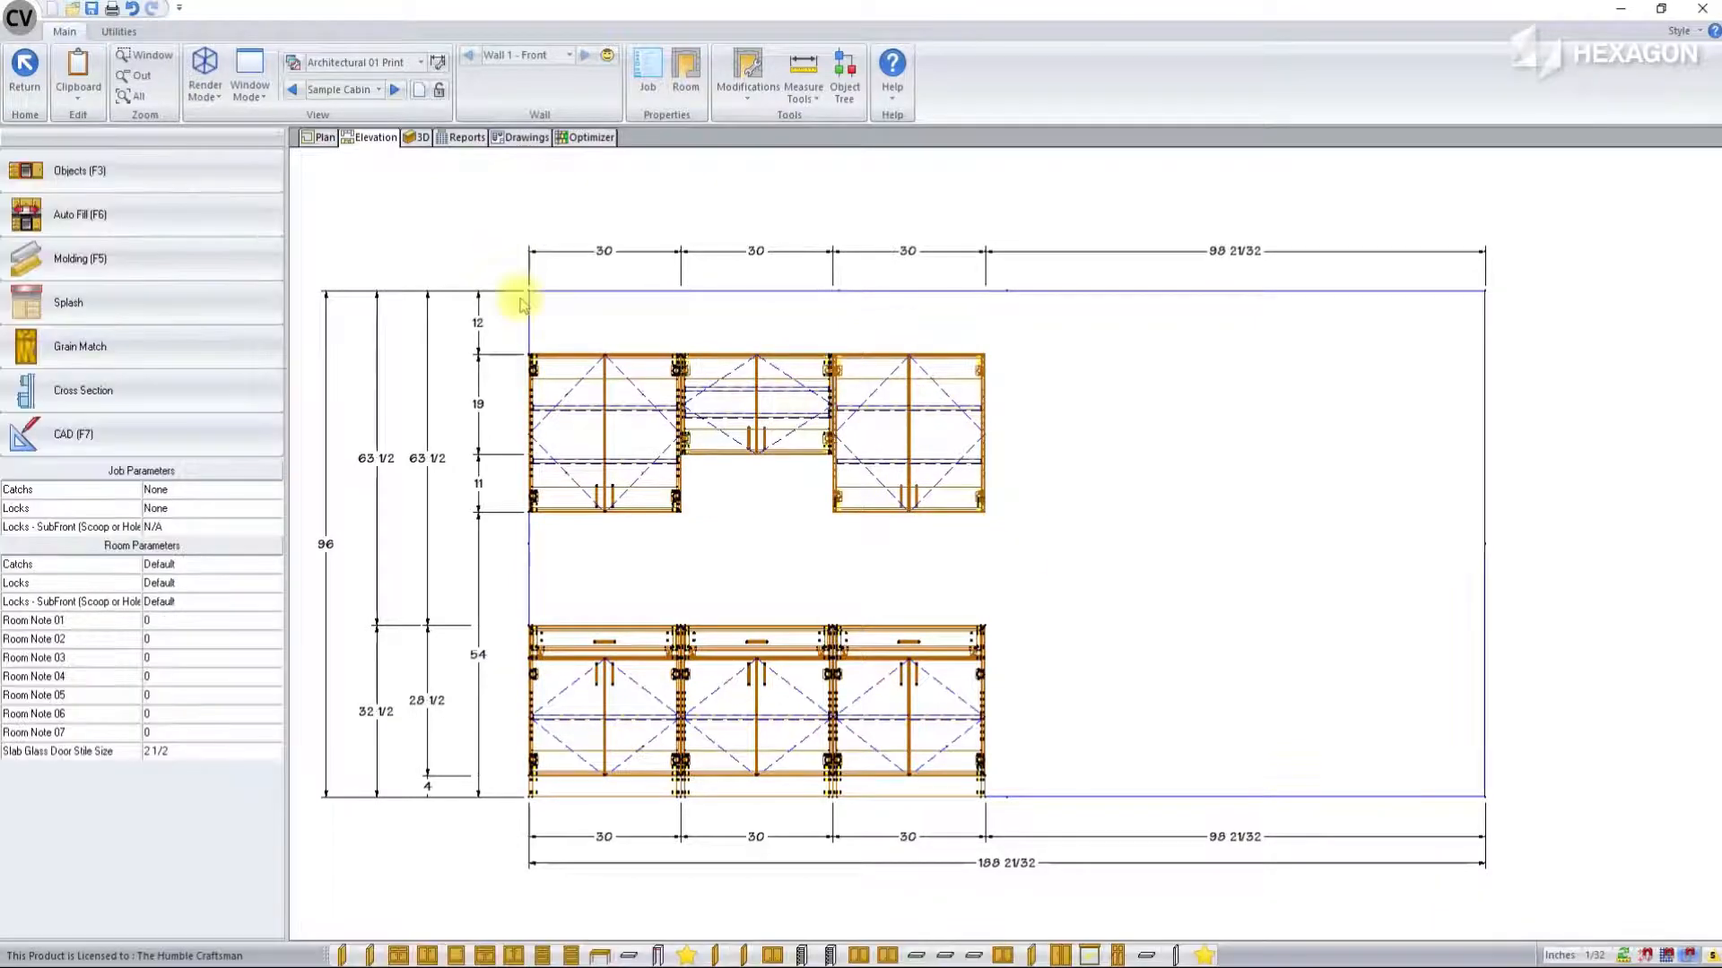
{"action": "left_click", "coordinate": [420, 139]}
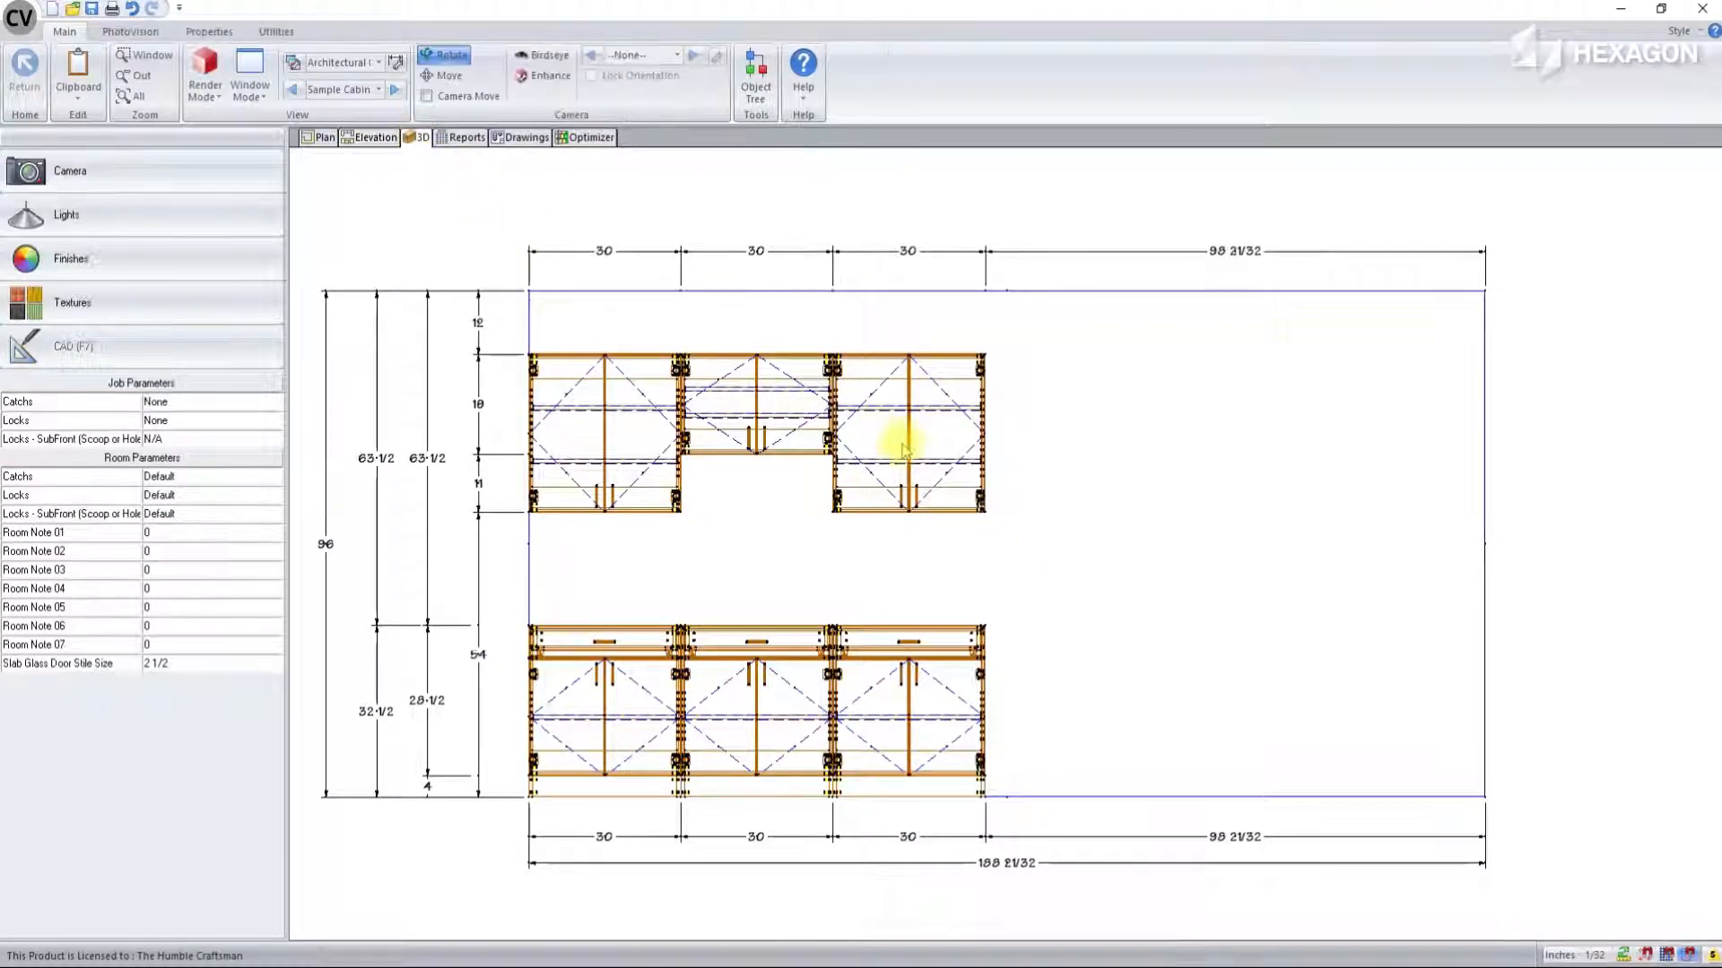
{"action": "left_click_drag", "start_coordinate": [1058, 589], "coordinate": [862, 645]}
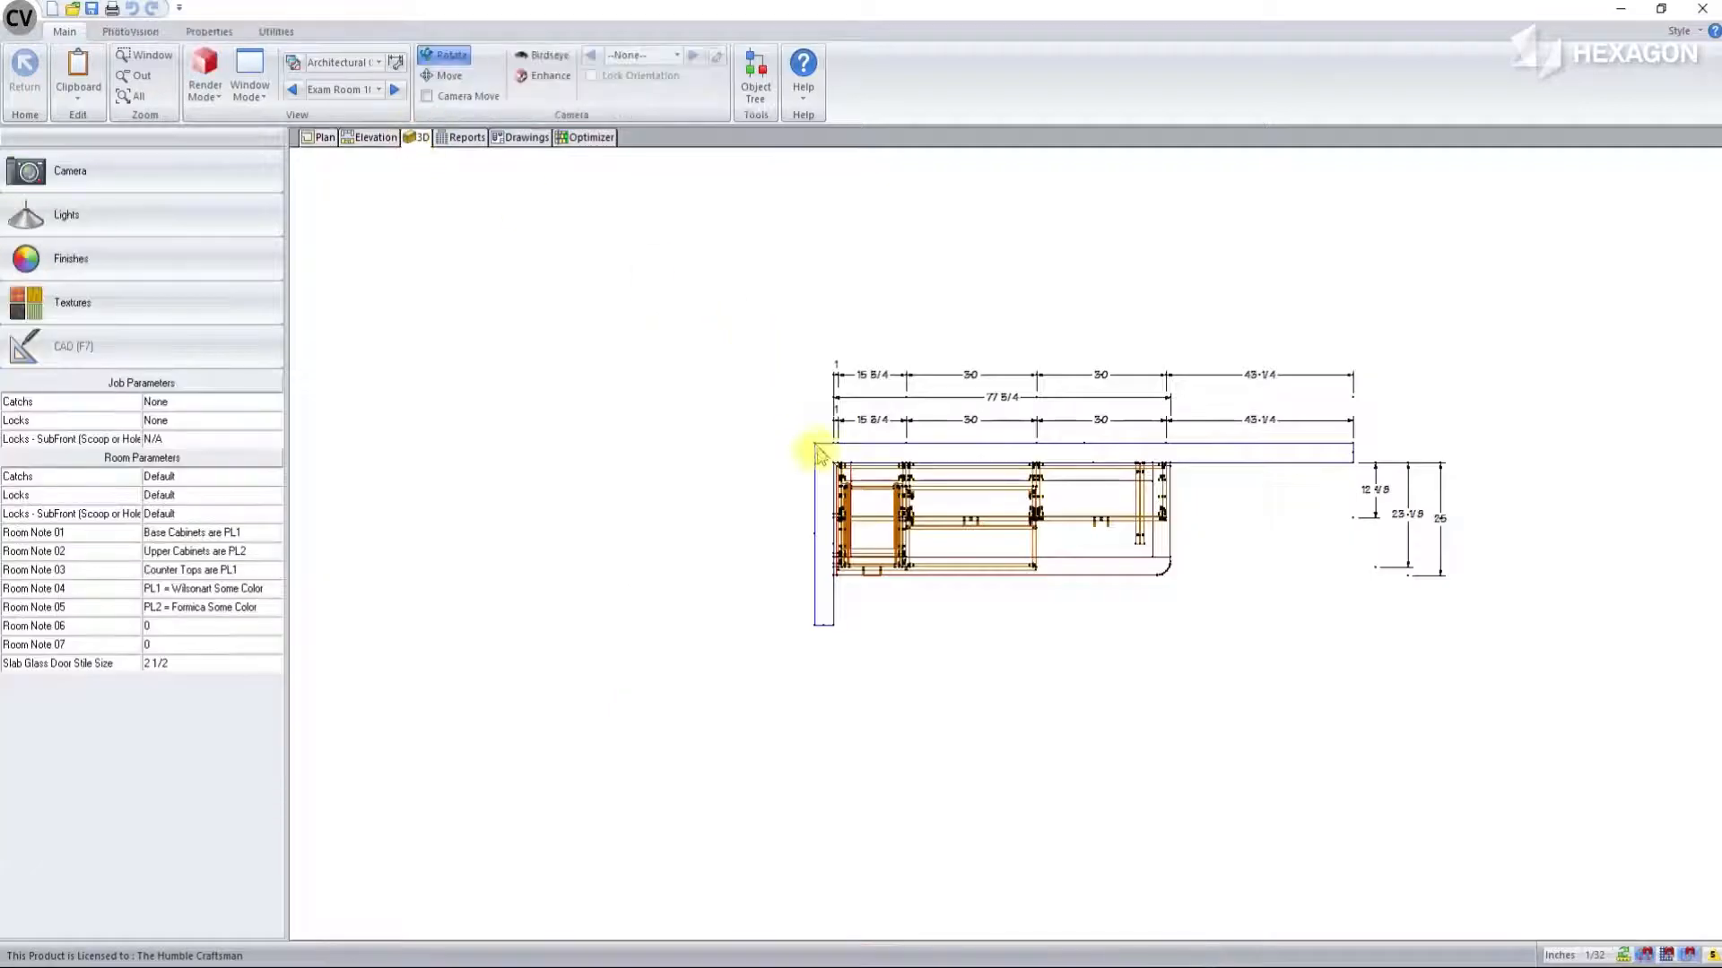
Step: Look closely at the exam room's cabinets and countertop in 3D, and open the upper cabinet at the open end of the run
{"action": "left_click_drag", "start_coordinate": [882, 604], "coordinate": [788, 528]}
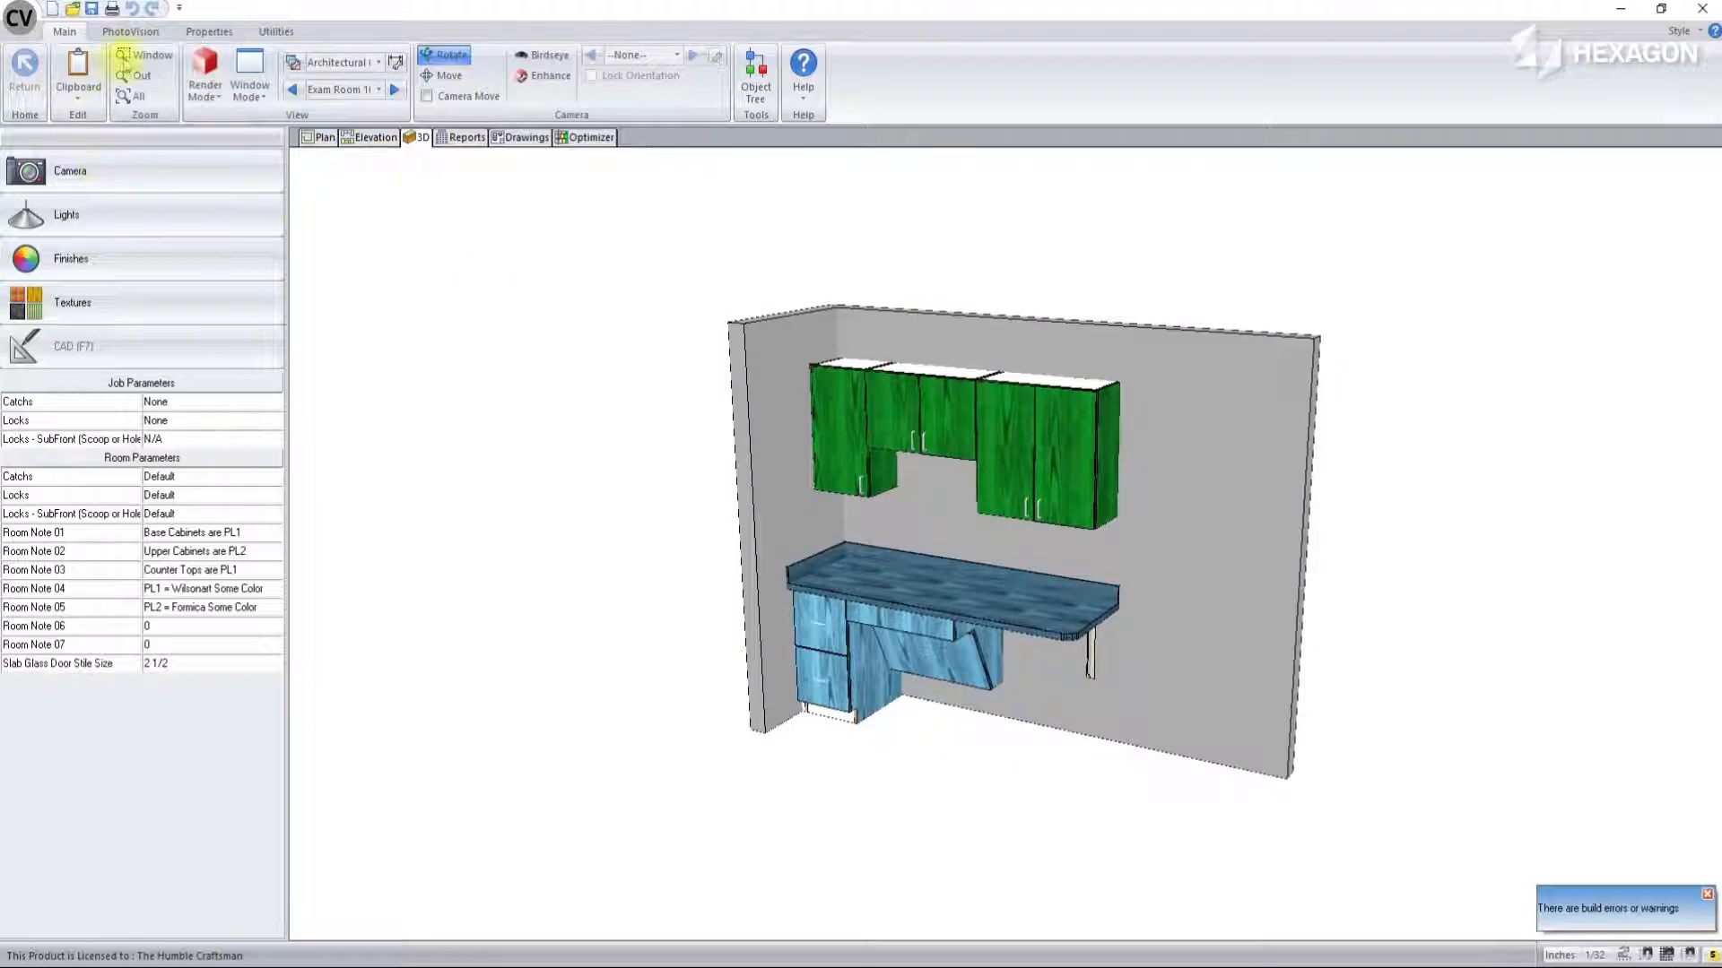
{"action": "left_click", "coordinate": [139, 55]}
{"action": "left_click_drag", "start_coordinate": [878, 497], "coordinate": [1184, 769]}
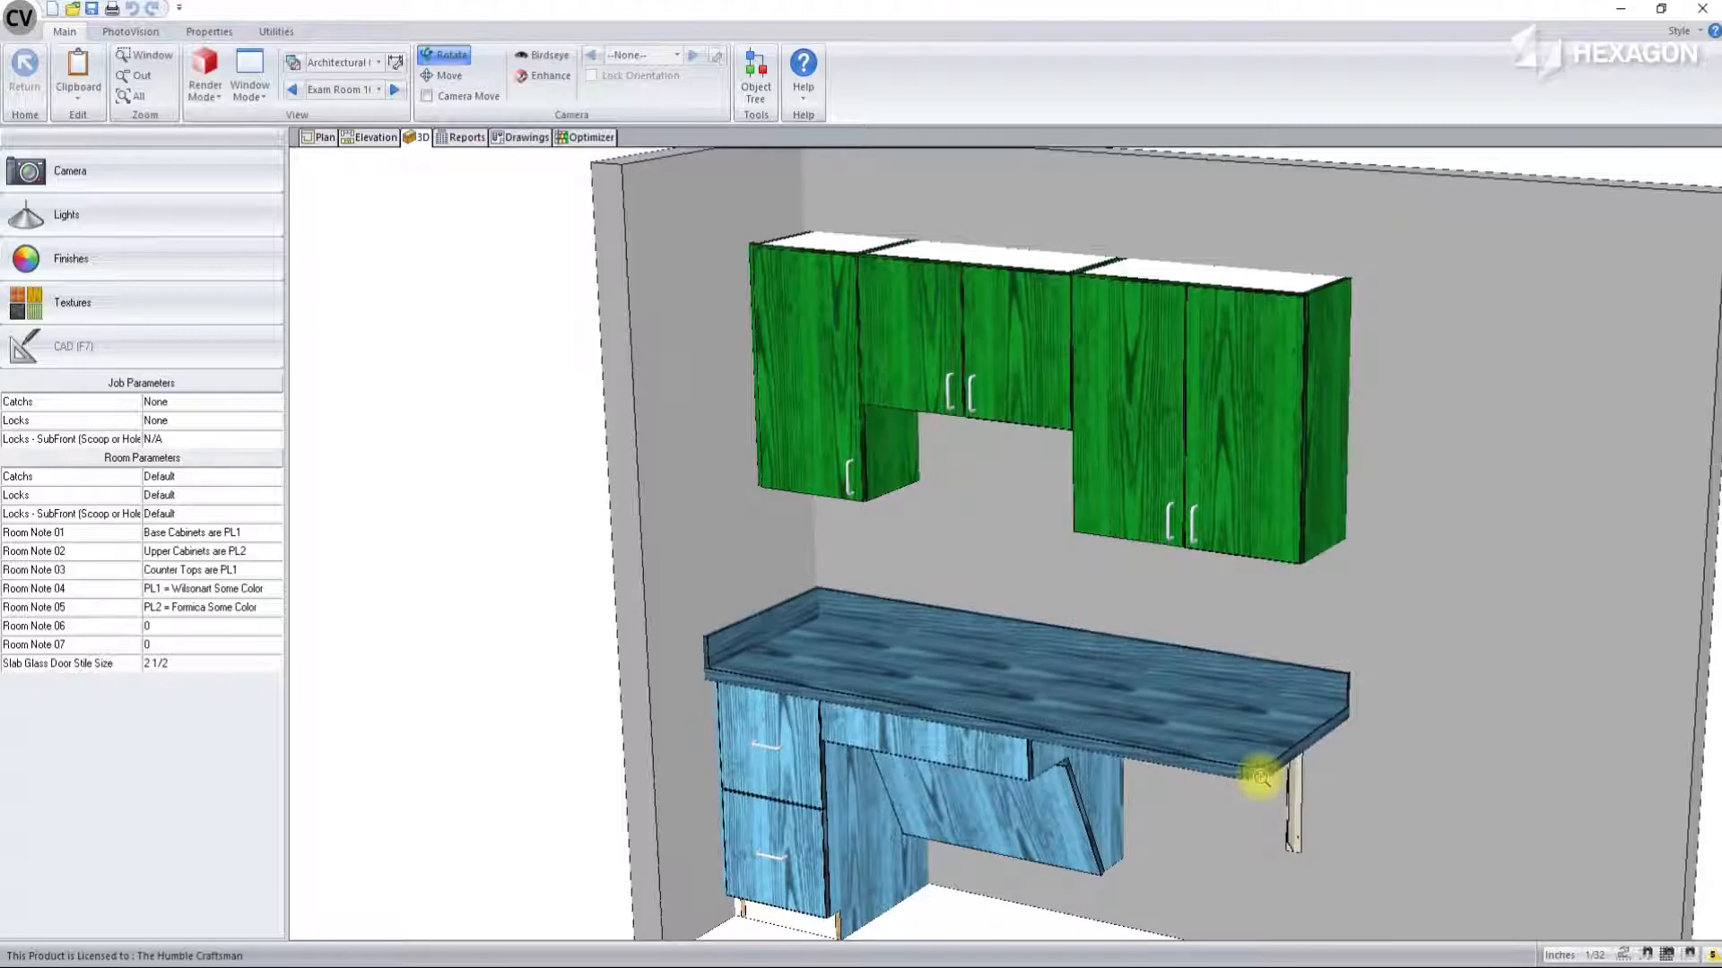
{"action": "double_click", "coordinate": [1200, 538]}
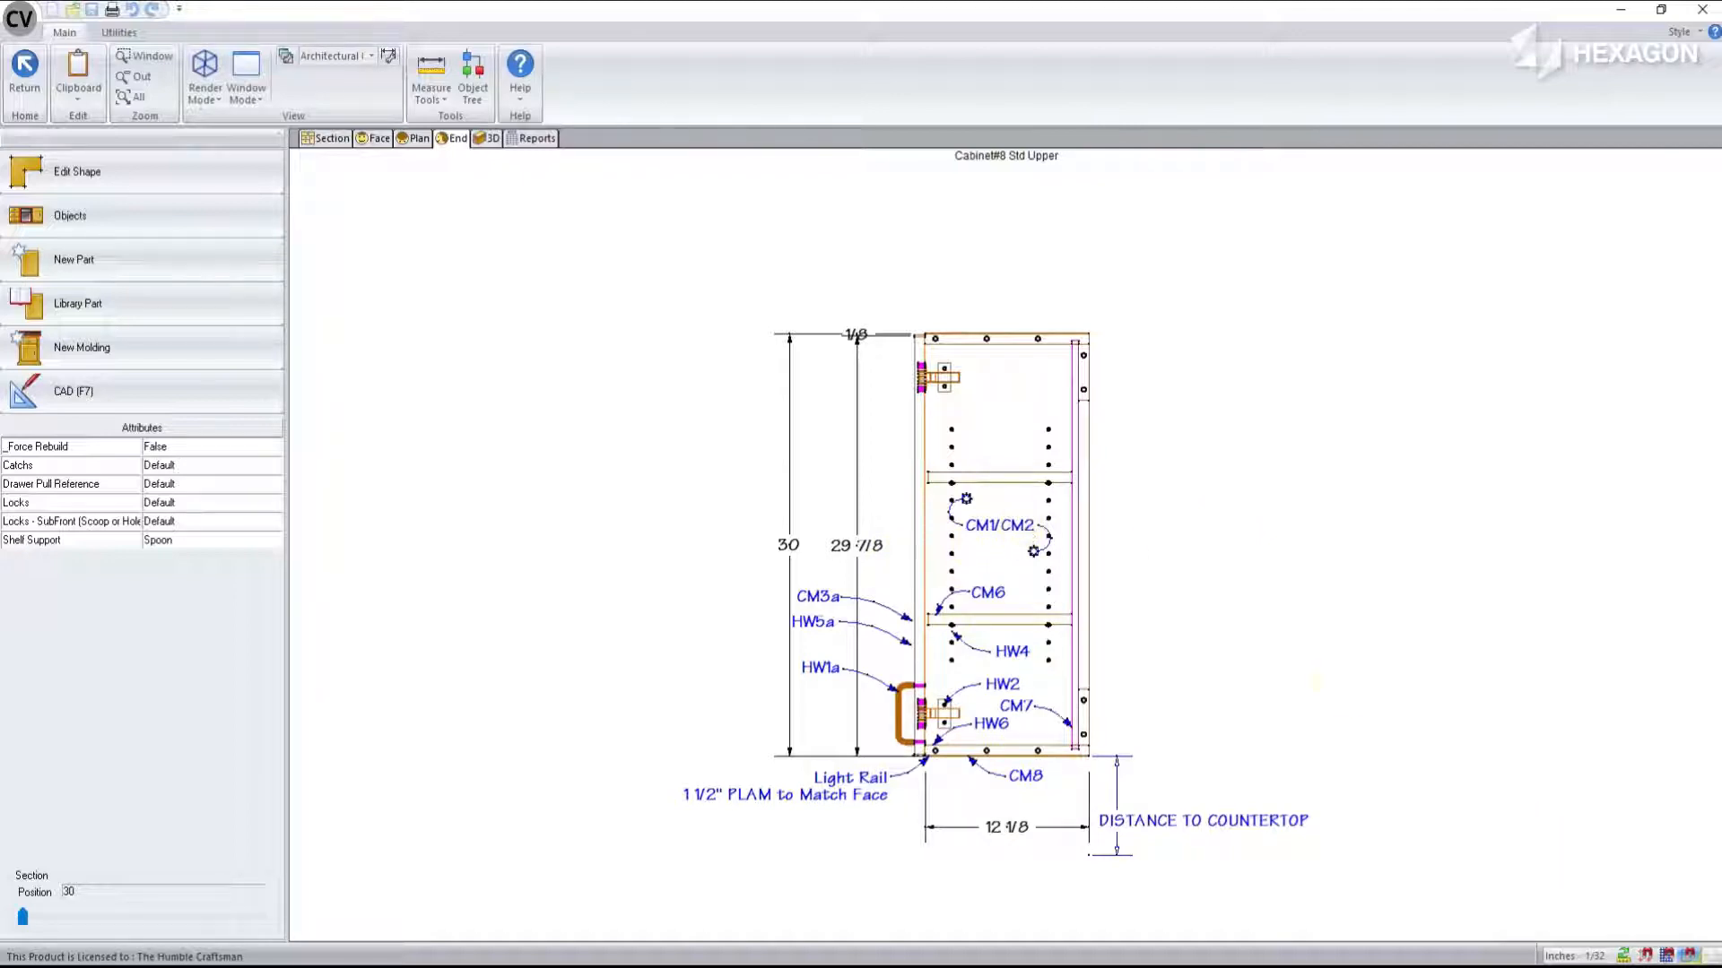
{"action": "left_click", "coordinate": [1624, 954]}
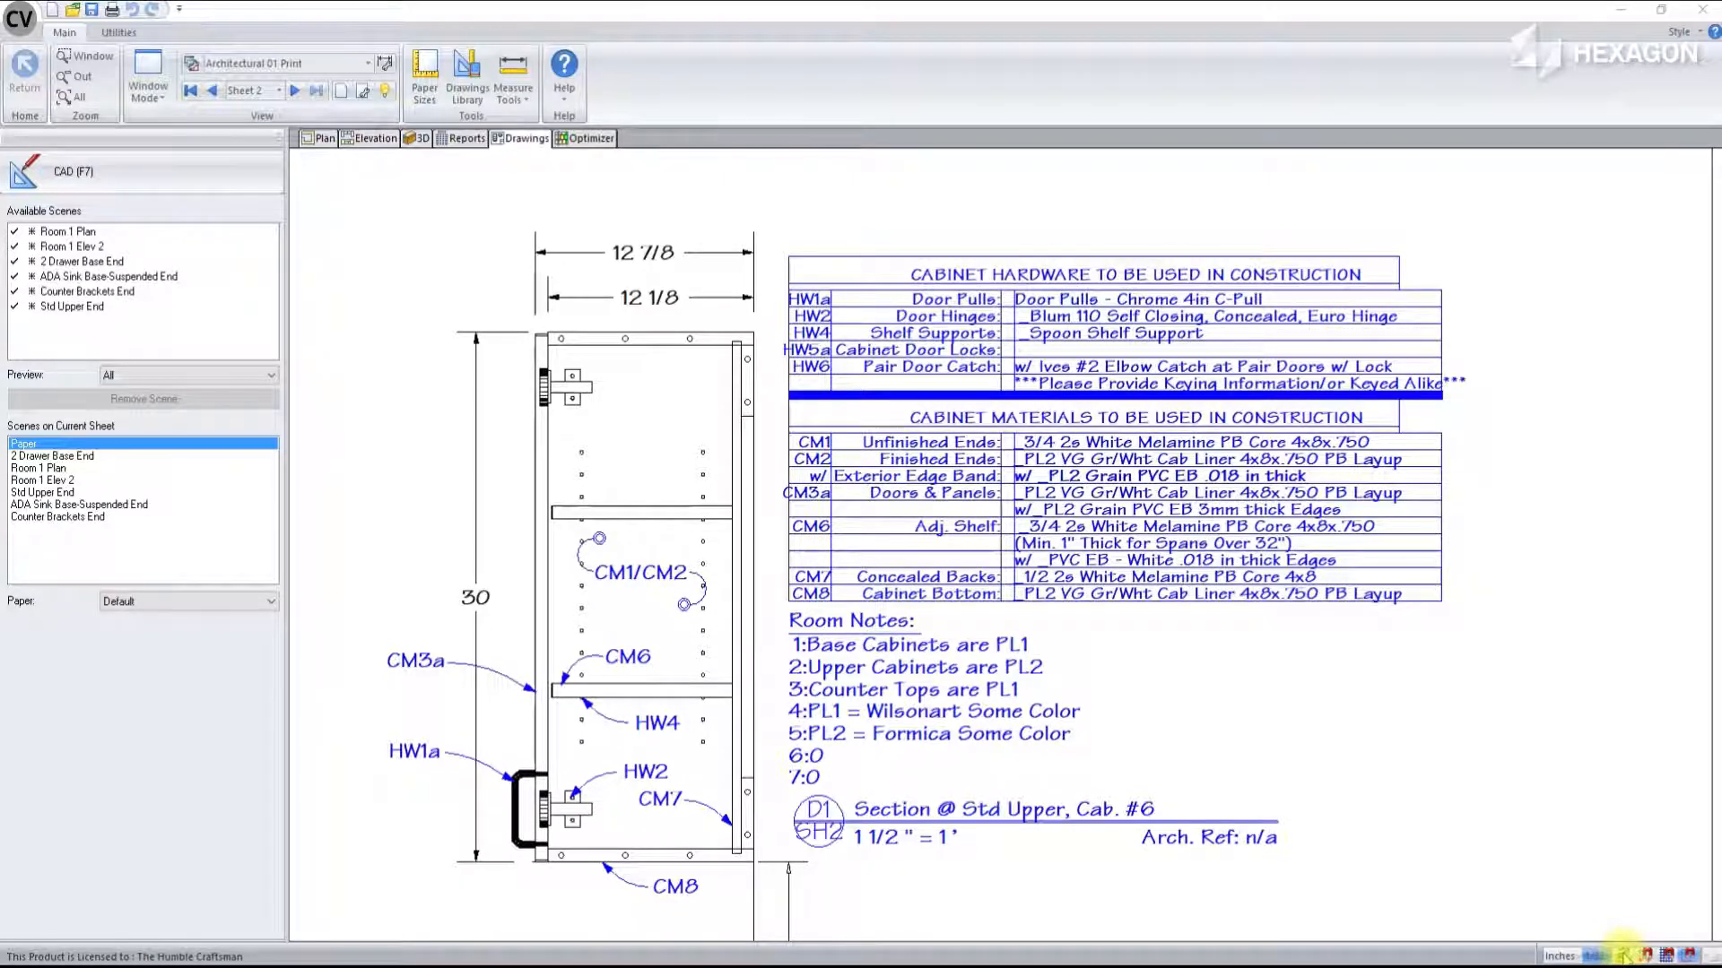
{"action": "left_click", "coordinate": [1625, 953]}
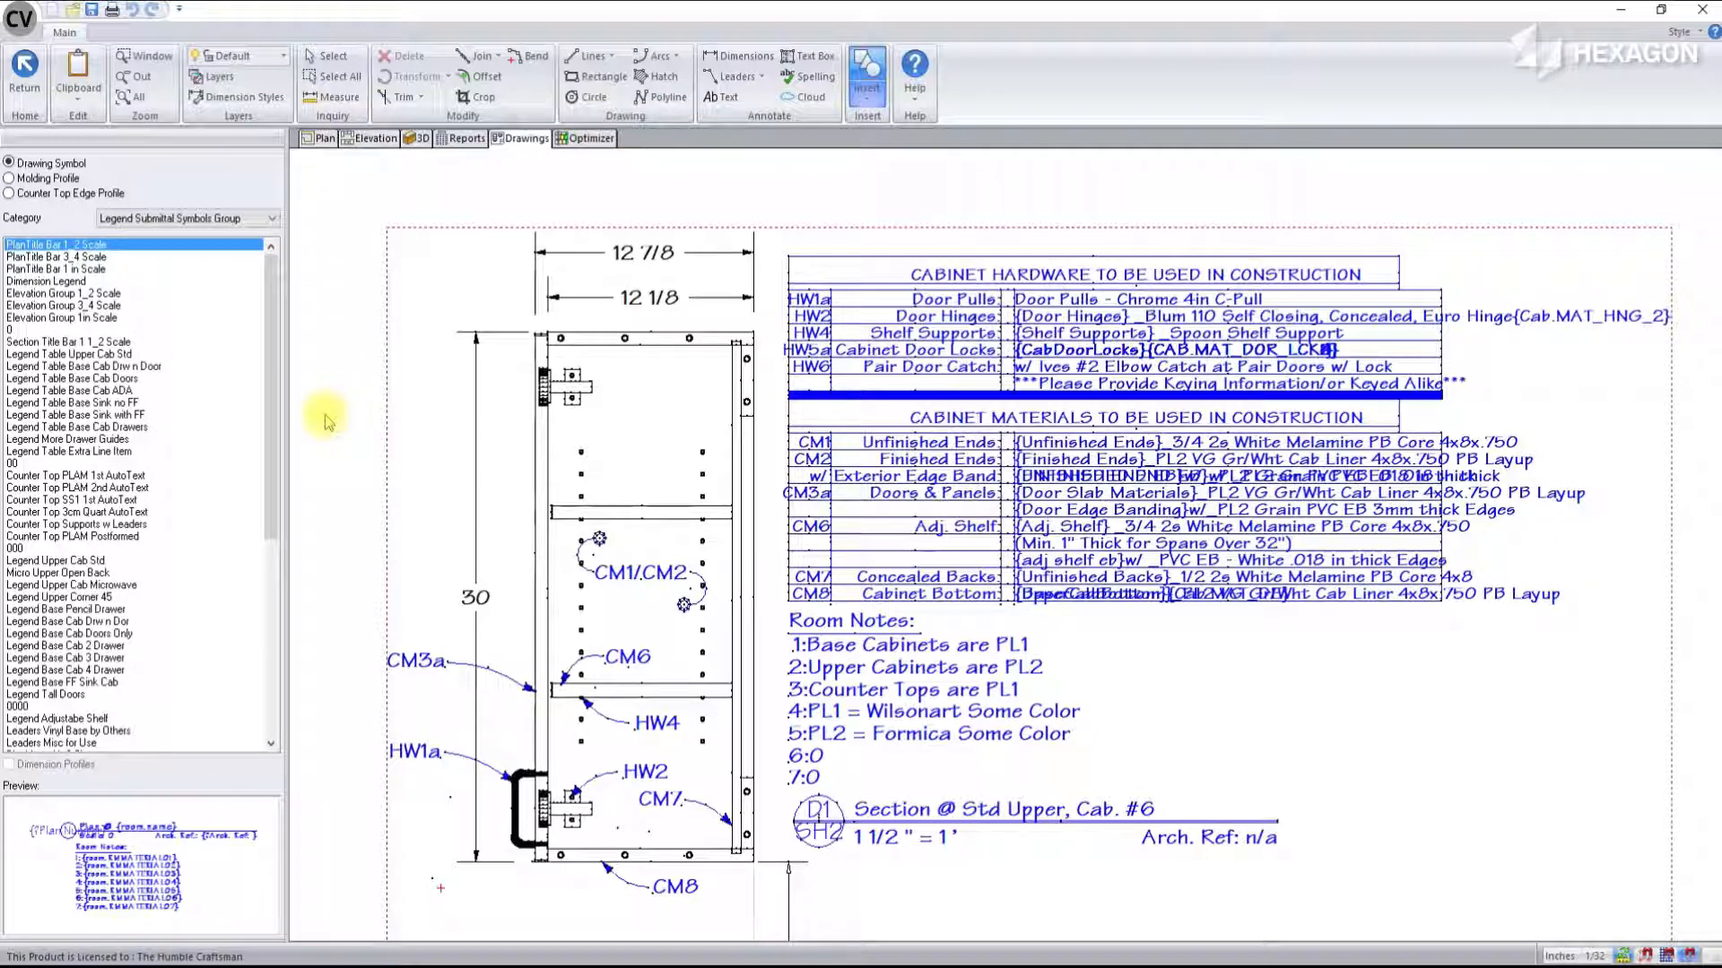
Step: Insert the Legend Table Upper Cab Std symbol on the upper cabinet section, leaving its symbol text empty
{"action": "left_click", "coordinate": [67, 354]}
{"action": "left_click", "coordinate": [886, 493]}
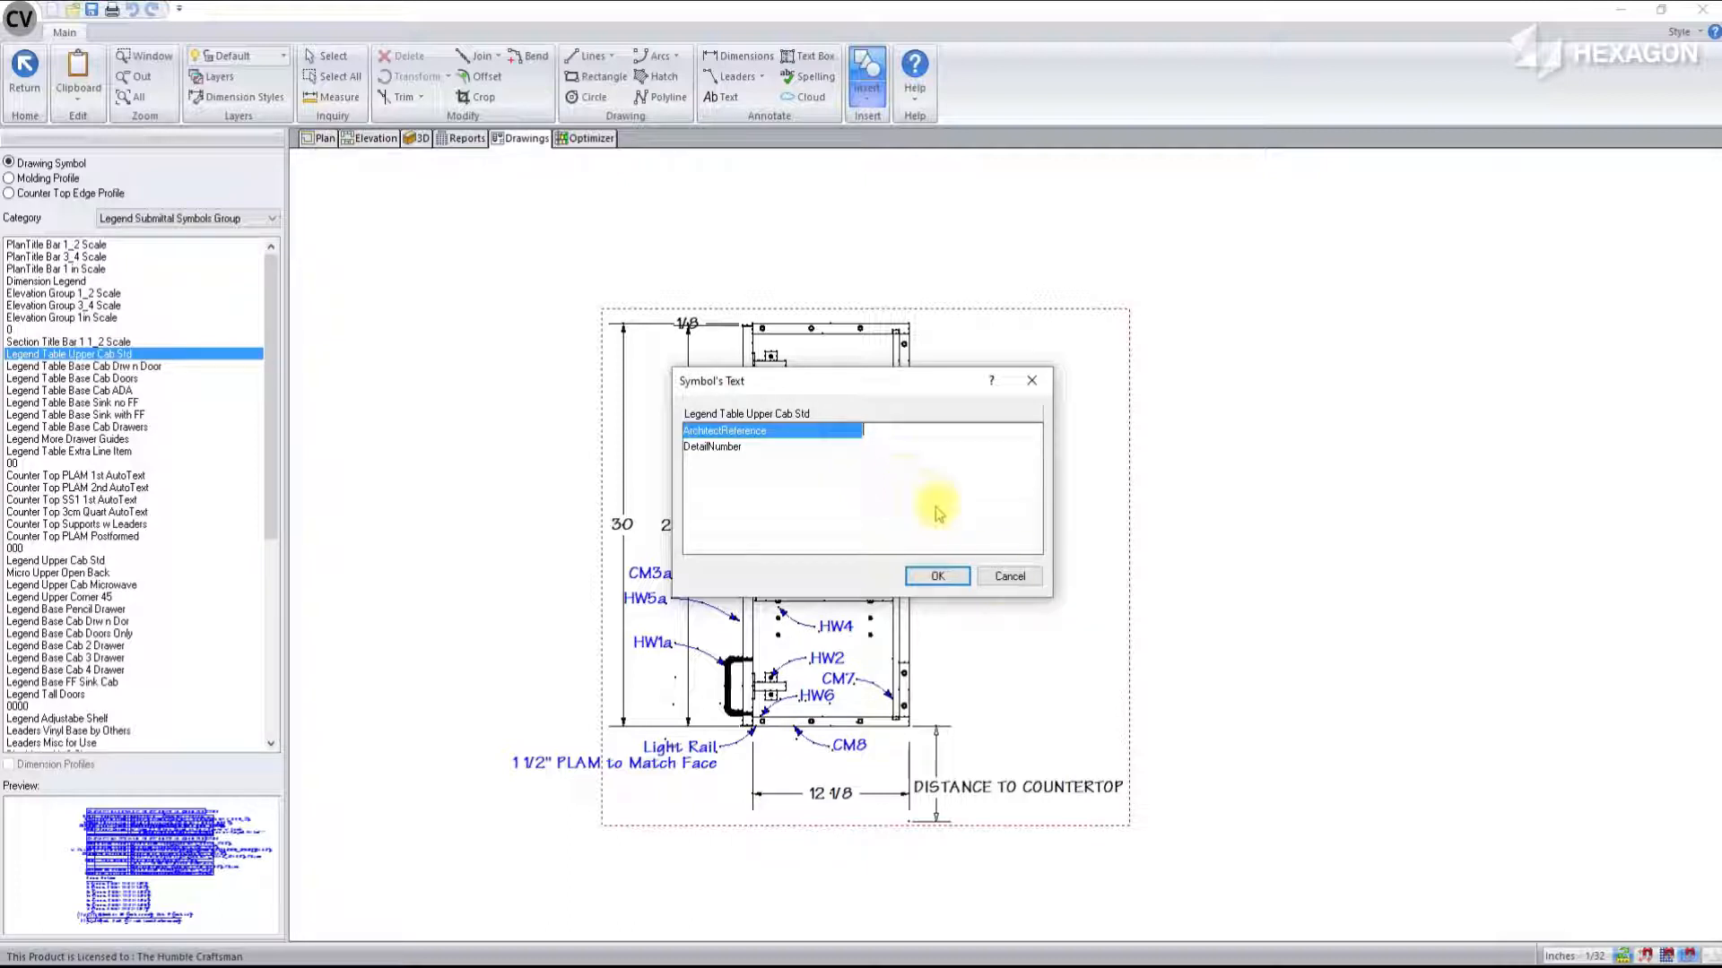
{"action": "left_click", "coordinate": [1009, 576]}
{"action": "left_click", "coordinate": [1314, 481]}
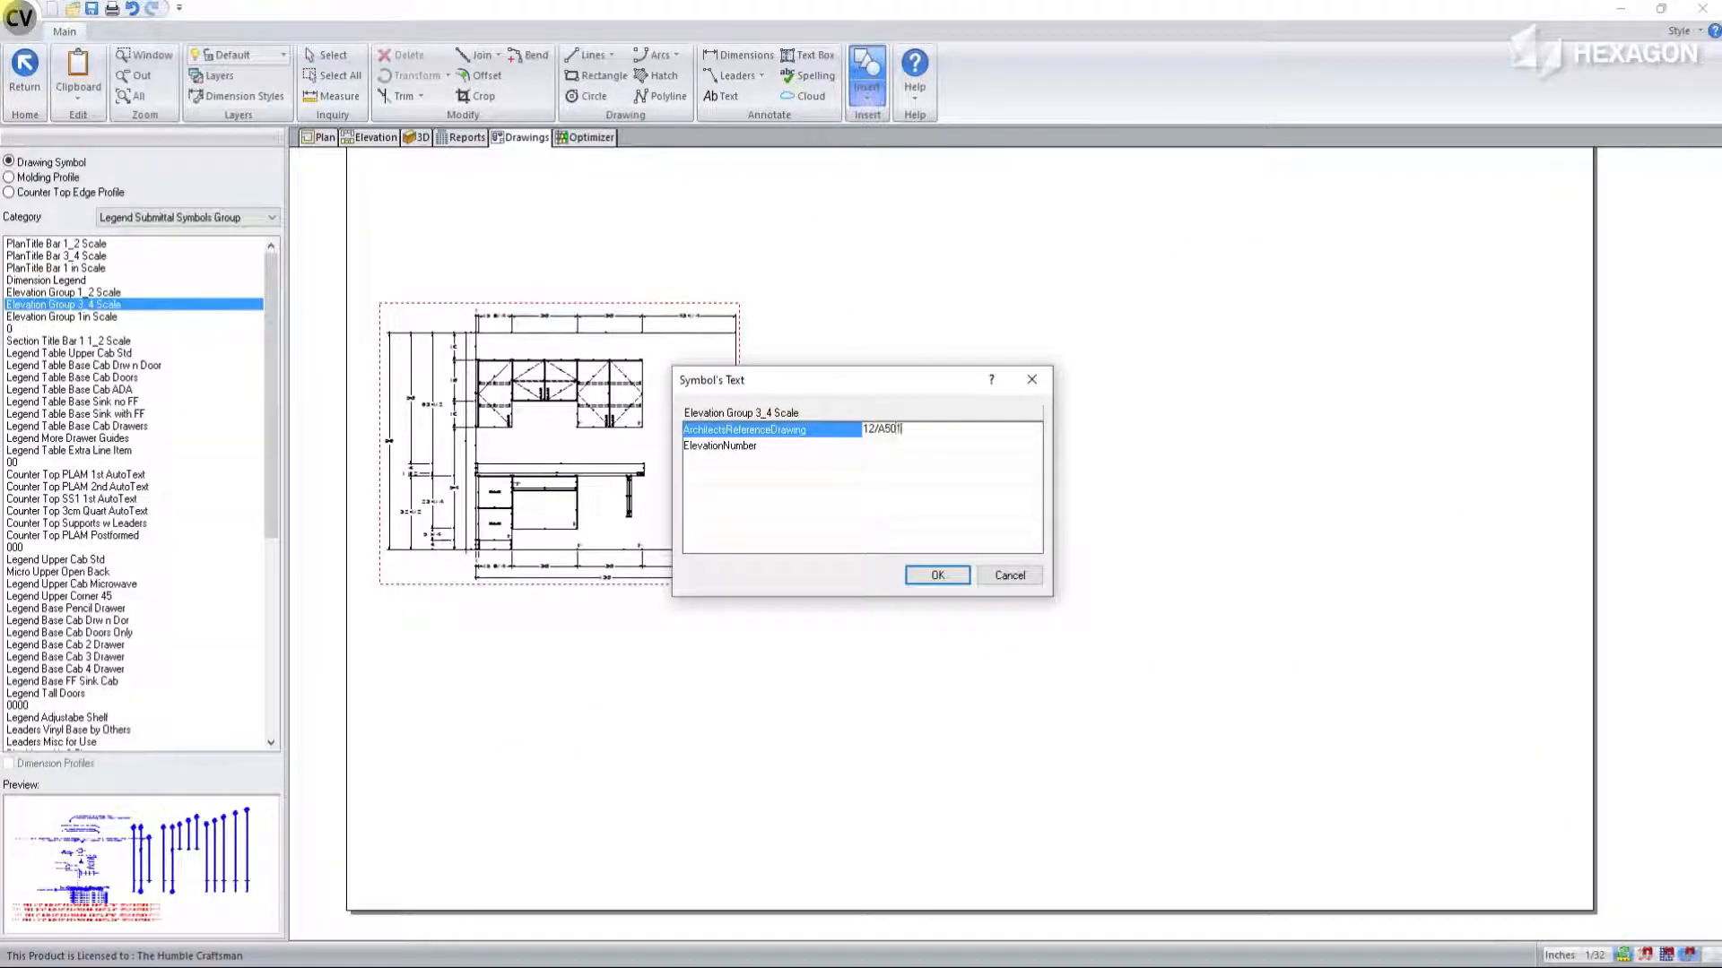
Step: Insert the Elevation Group 3_4 Scale symbol with architect's reference drawing 12/A501 on the exam room elevation
{"action": "key", "text": "Return"}
{"action": "left_click", "coordinate": [937, 575]}
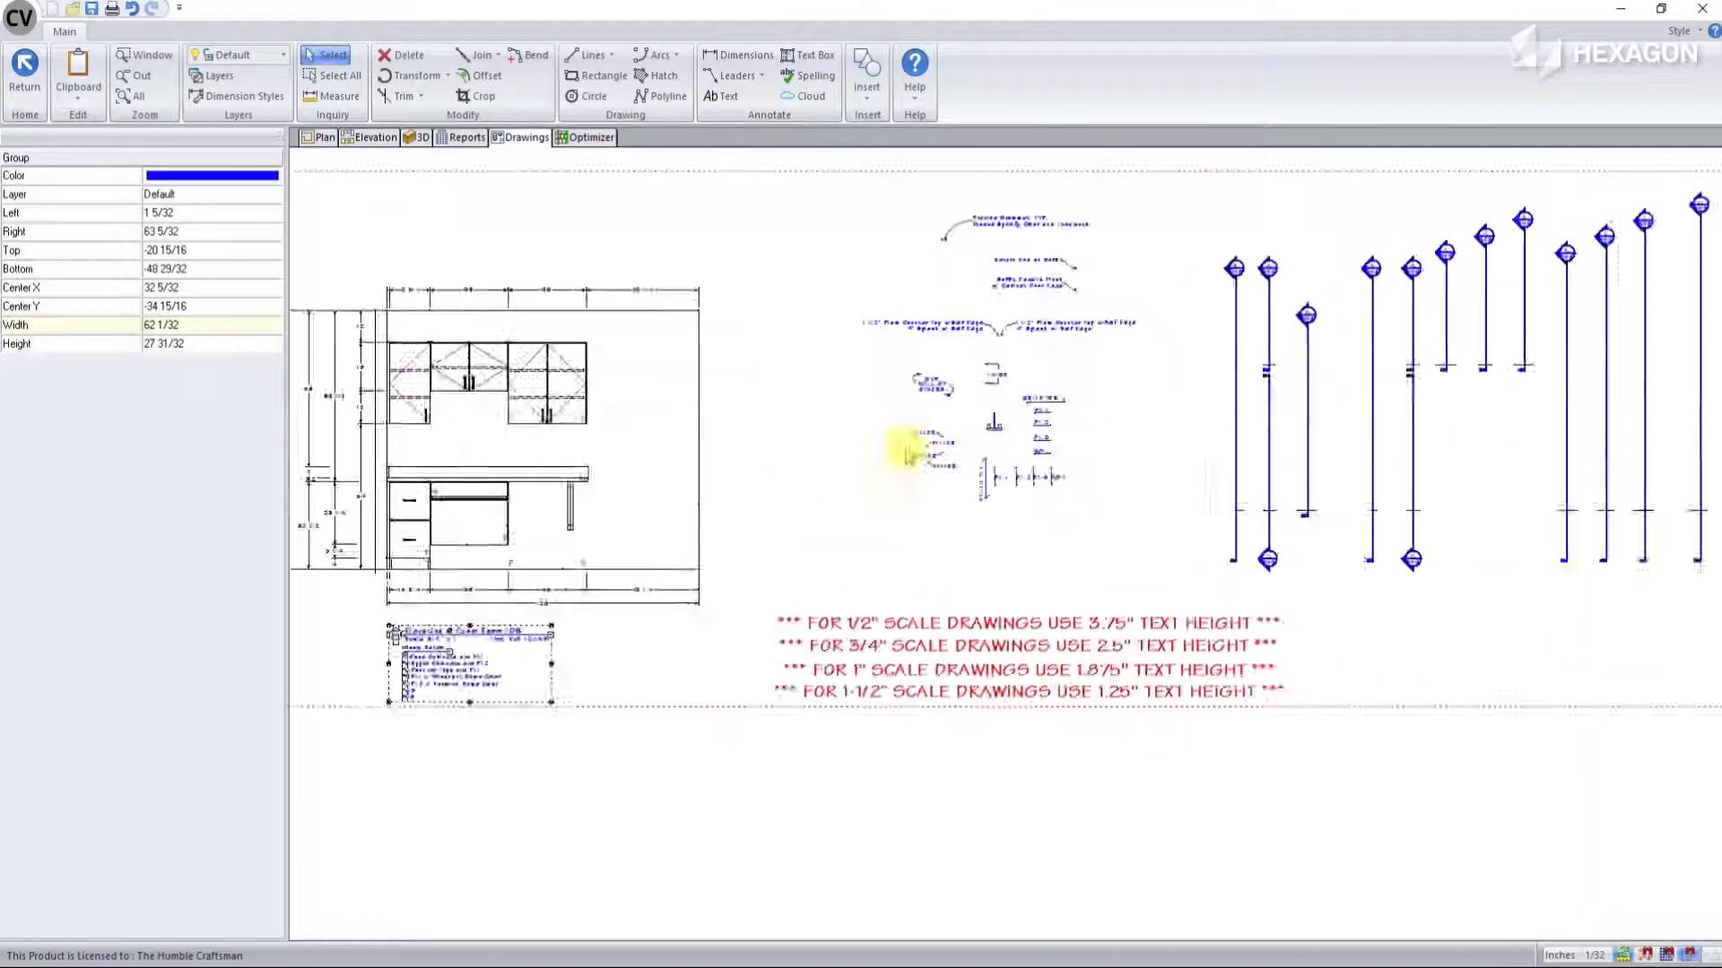
Step: Move the filler leader to the wall's upper corner, the countertop edge note beside the countertop, and the vertical symbol onto the base drawers
{"action": "scroll", "coordinate": [942, 469], "scroll_direction": "up", "scroll_amount": 3}
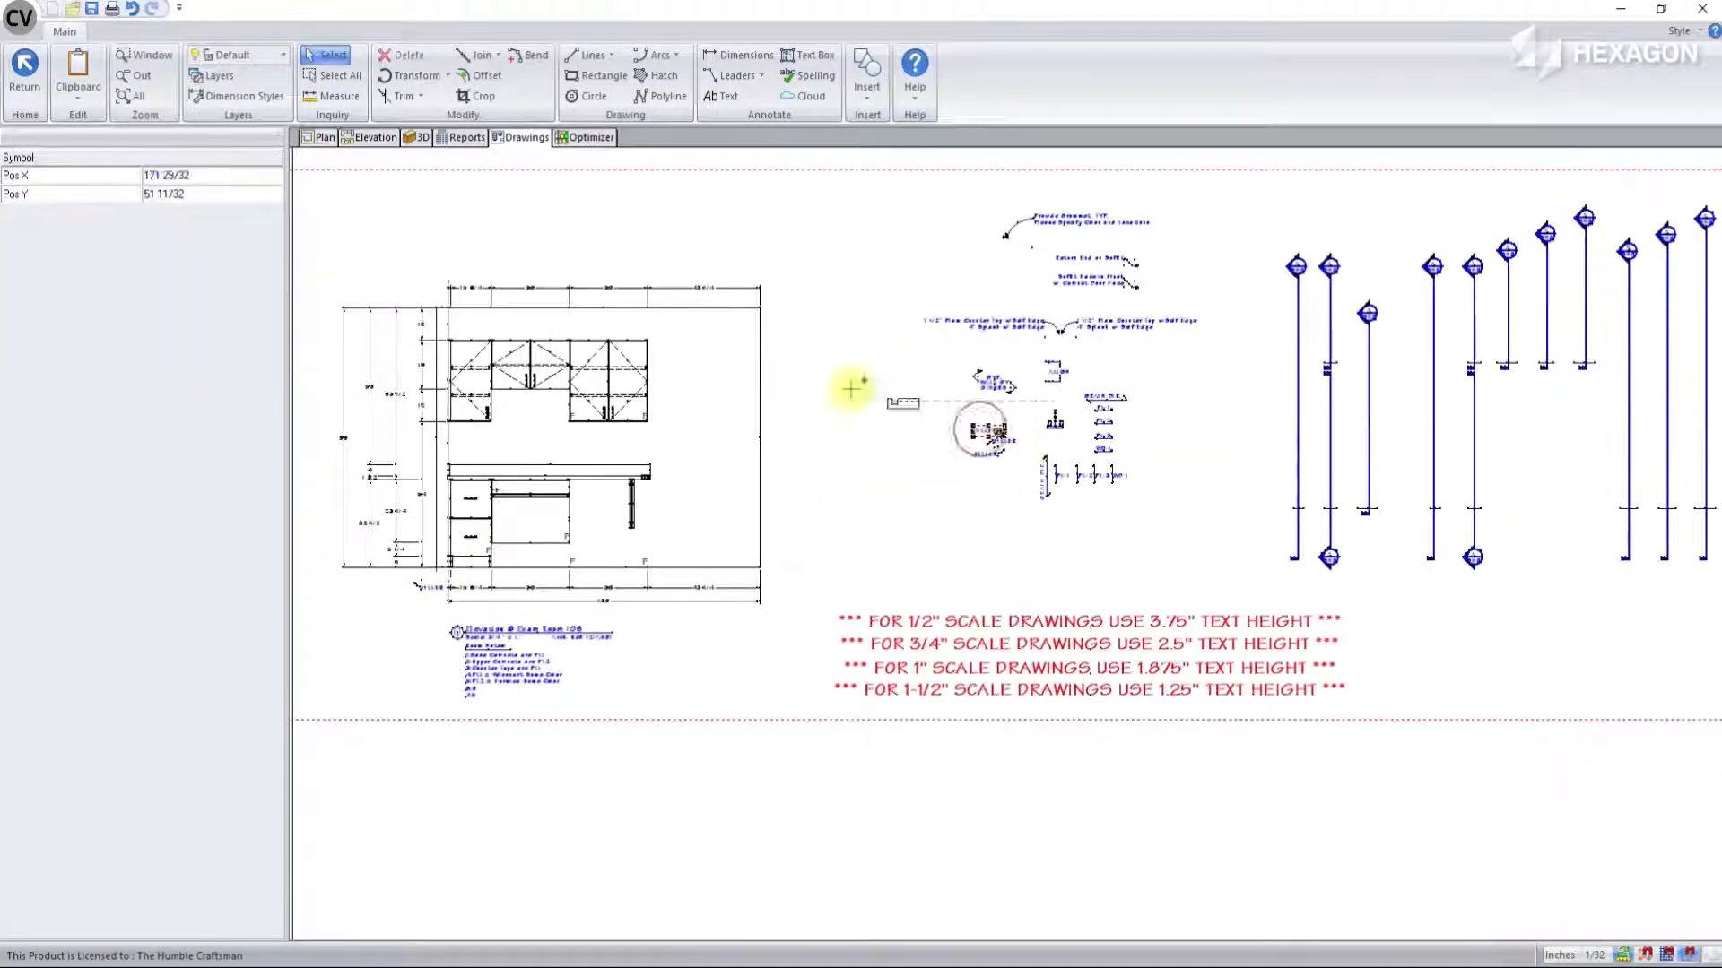
{"action": "left_click_drag", "start_coordinate": [851, 388], "coordinate": [424, 288]}
{"action": "left_click_drag", "start_coordinate": [1200, 330], "coordinate": [802, 468]}
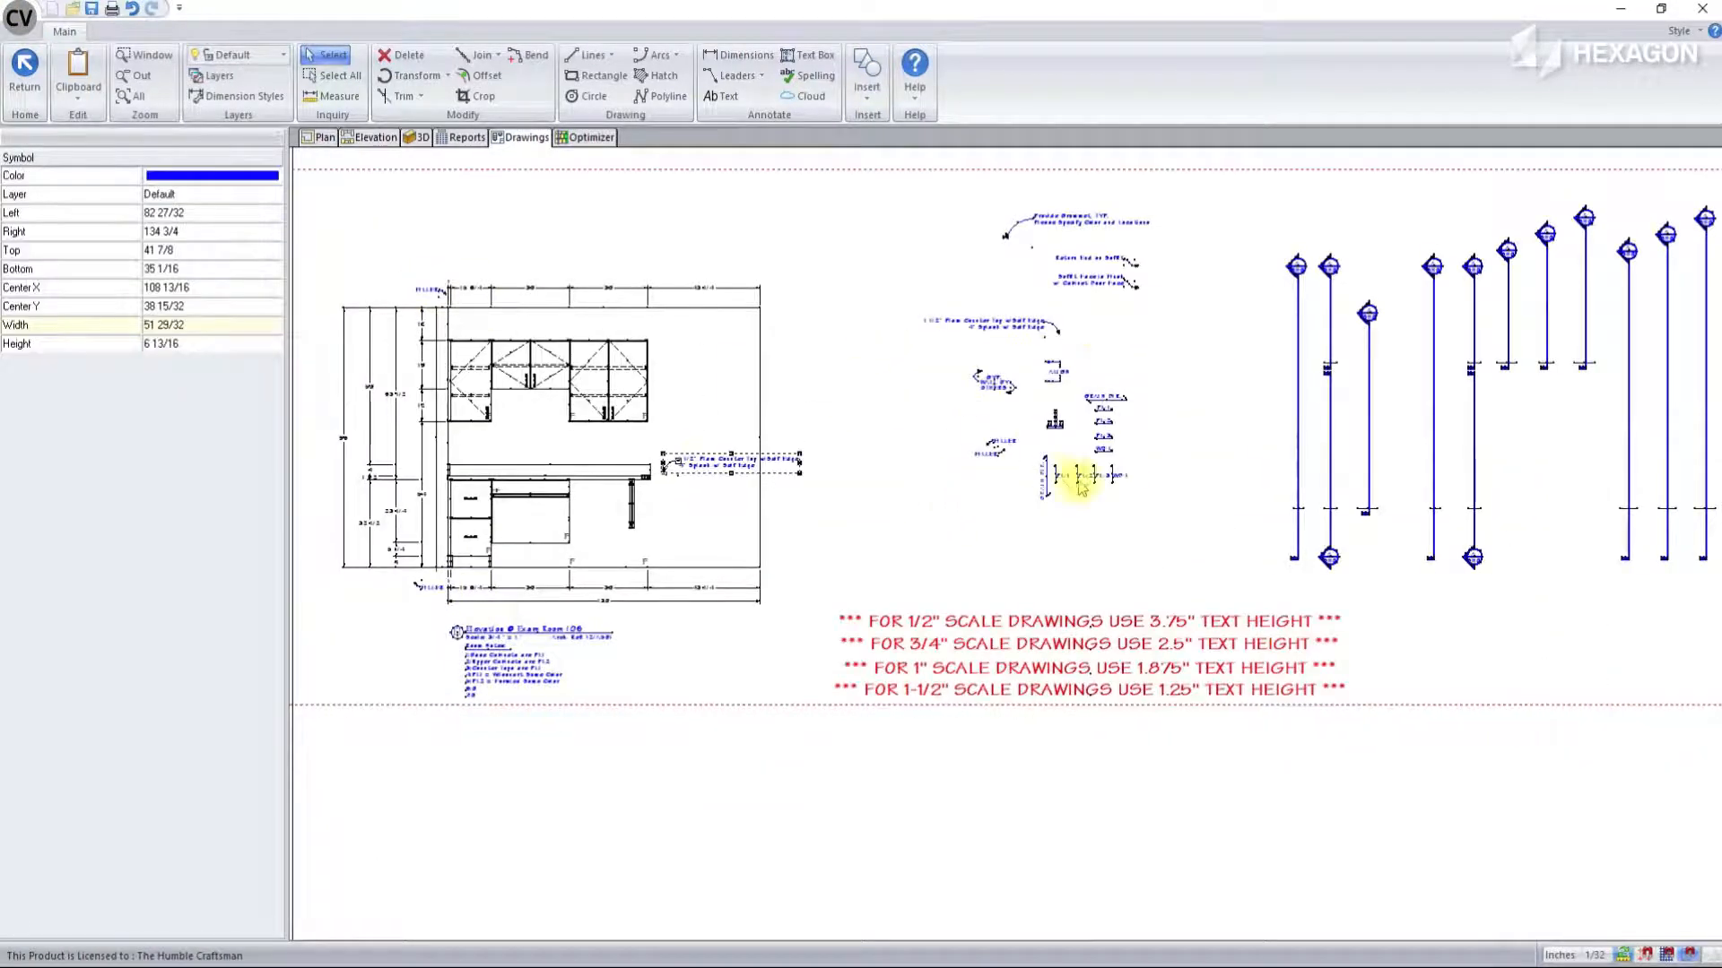
{"action": "left_click_drag", "start_coordinate": [1045, 491], "coordinate": [468, 532]}
Step: Move the small symbol and the short leader note to the middle upper cabinet, and delete the unused annotations beside the elevation
{"action": "left_click", "coordinate": [974, 429]}
{"action": "left_click_drag", "start_coordinate": [1054, 424], "coordinate": [538, 450]}
{"action": "left_click_drag", "start_coordinate": [878, 217], "coordinate": [1227, 536]}
{"action": "left_click", "coordinate": [994, 383]}
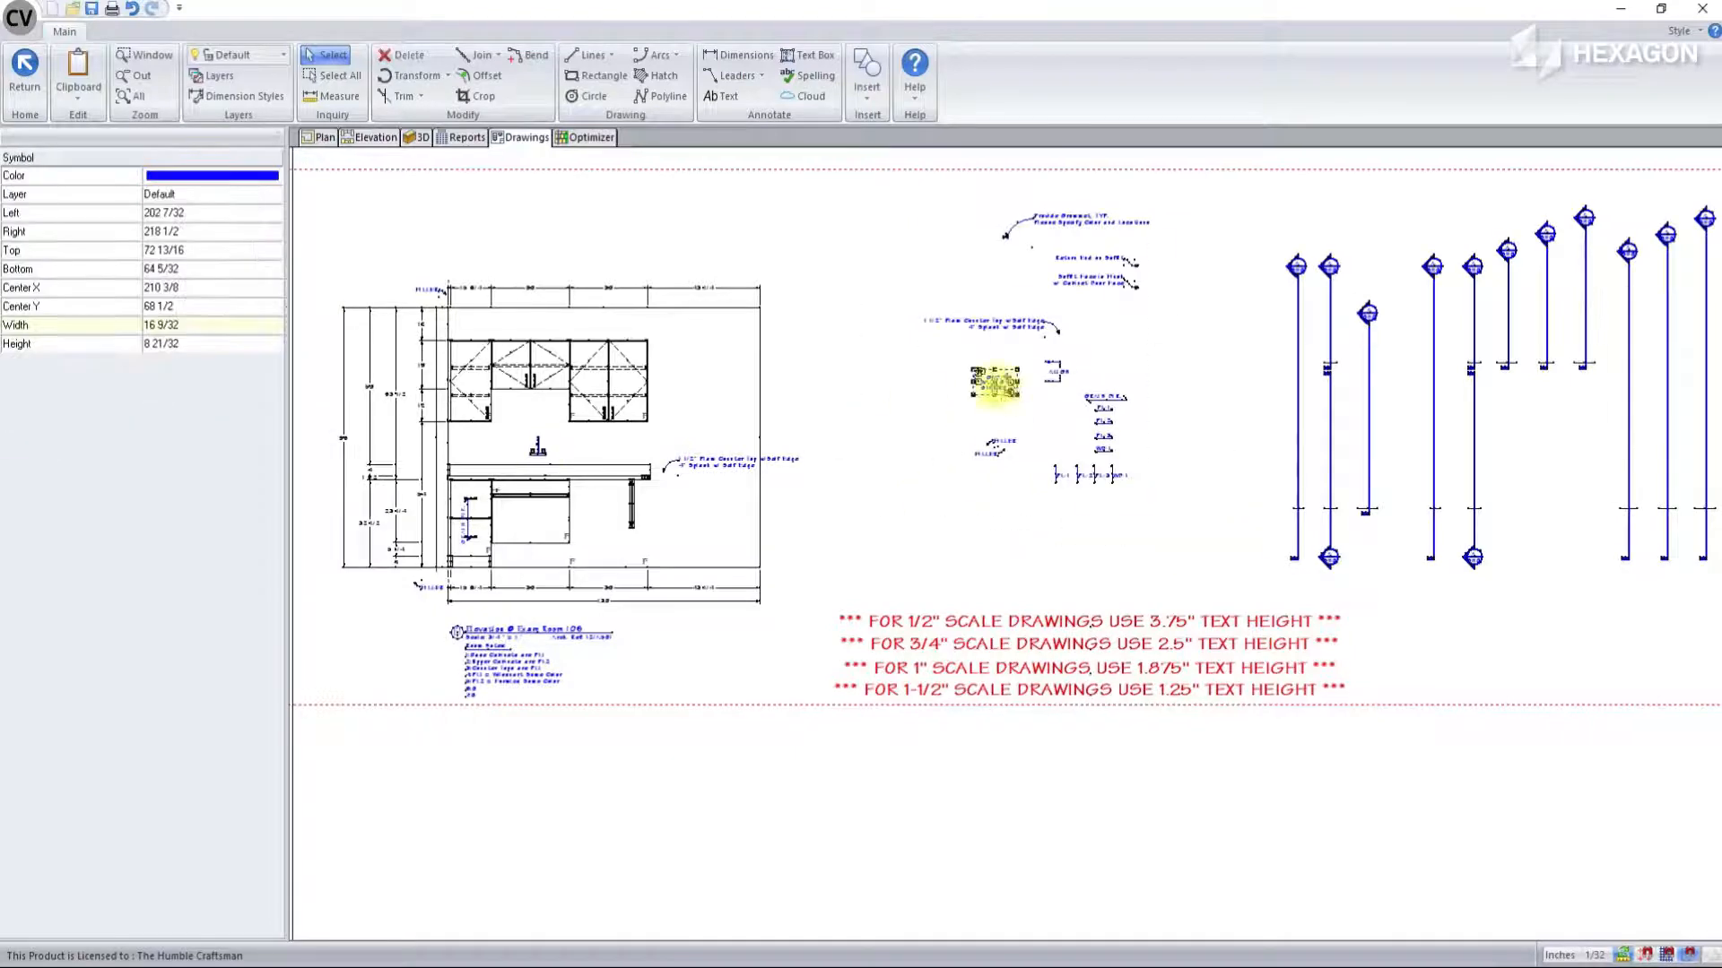
{"action": "left_click_drag", "start_coordinate": [994, 383], "coordinate": [525, 412]}
{"action": "left_click_drag", "start_coordinate": [878, 197], "coordinate": [1215, 540]}
{"action": "key", "text": "Delete"}
Step: Move one of the long section markers onto the elevation at the open end of the cabinet run
{"action": "left_click", "coordinate": [1298, 440]}
{"action": "left_click", "coordinate": [1329, 503]}
{"action": "left_click_drag", "start_coordinate": [1330, 508], "coordinate": [640, 567]}
Step: Delete the leftover section markers and red text-height notes beside the elevation
{"action": "left_click", "coordinate": [901, 551]}
{"action": "scroll", "coordinate": [852, 448], "scroll_direction": "down", "scroll_amount": 2}
{"action": "left_click_drag", "start_coordinate": [827, 235], "coordinate": [1606, 644]}
{"action": "key", "text": "Delete"}
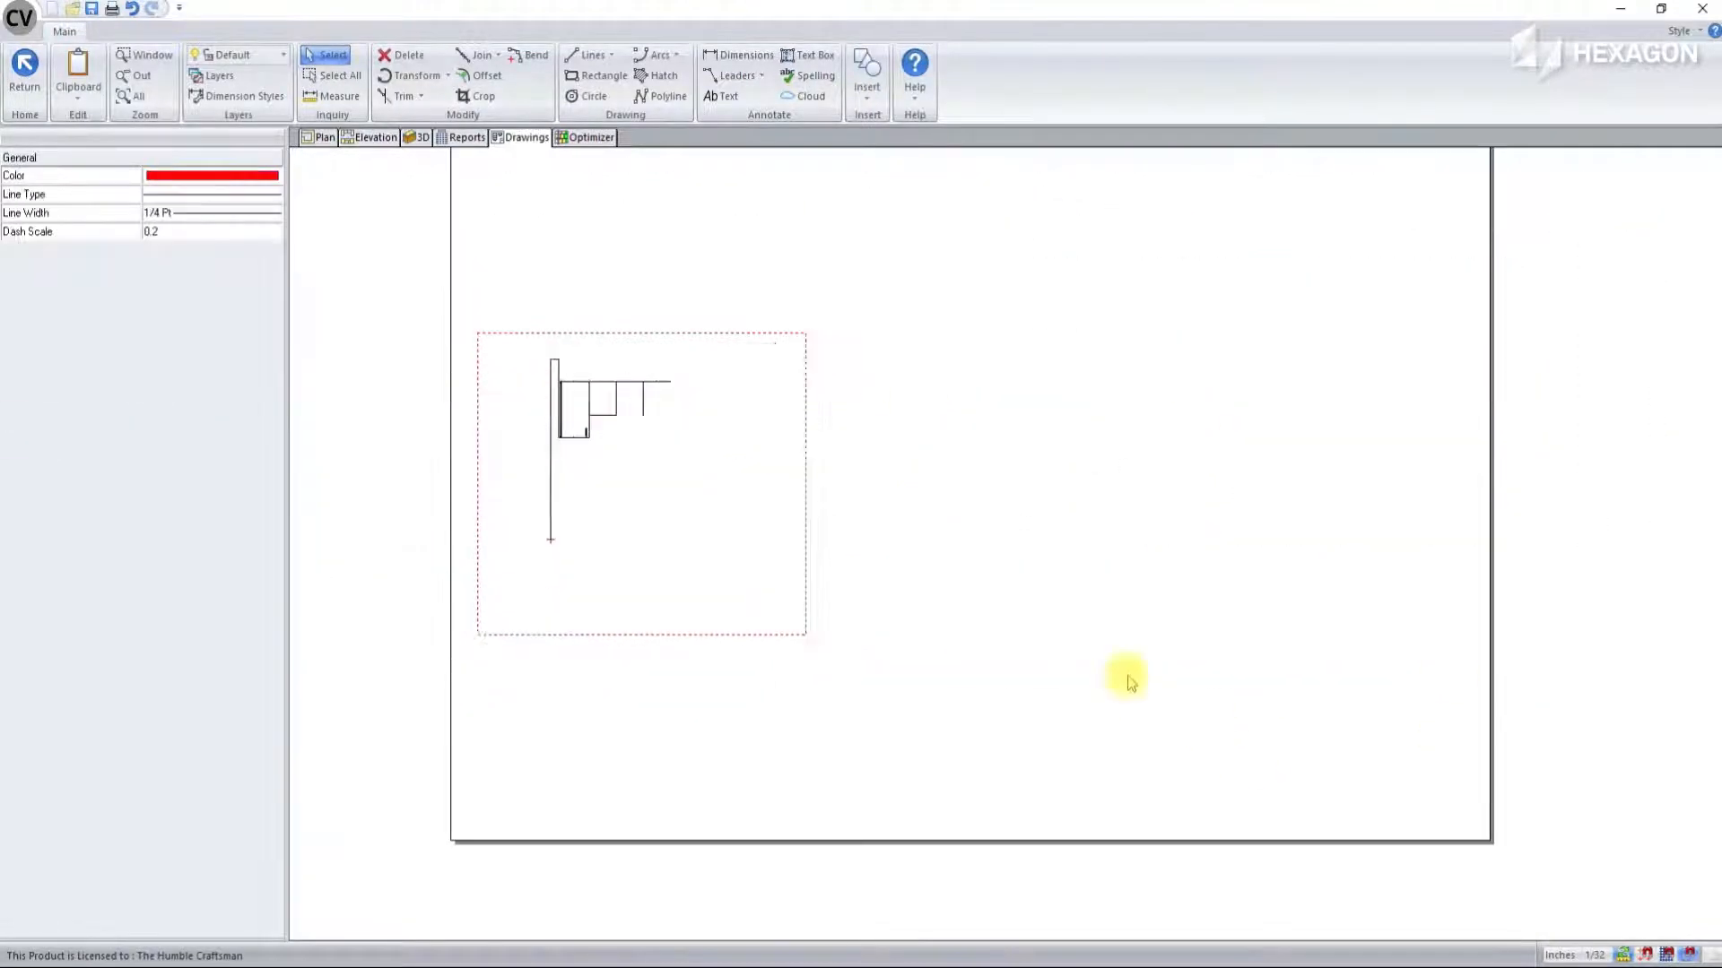
Step: Place grain direction symbols on the upper cabinets and the suspended base panel of the Exam Room 106 elevation, and return to the sheet
{"action": "scroll", "coordinate": [470, 517], "scroll_direction": "up", "scroll_amount": 5}
{"action": "scroll", "coordinate": [647, 616], "scroll_direction": "up", "scroll_amount": 3}
{"action": "left_click", "coordinate": [652, 599]}
{"action": "left_click_drag", "start_coordinate": [652, 599], "coordinate": [755, 619]}
{"action": "left_click", "coordinate": [730, 565]}
{"action": "scroll", "coordinate": [730, 565], "scroll_direction": "down", "scroll_amount": 3}
{"action": "scroll", "coordinate": [1117, 513], "scroll_direction": "up", "scroll_amount": 3}
{"action": "left_click_drag", "start_coordinate": [1137, 511], "coordinate": [1231, 491]}
{"action": "scroll", "coordinate": [1526, 907], "scroll_direction": "down", "scroll_amount": 2}
{"action": "left_click", "coordinate": [1144, 599]}
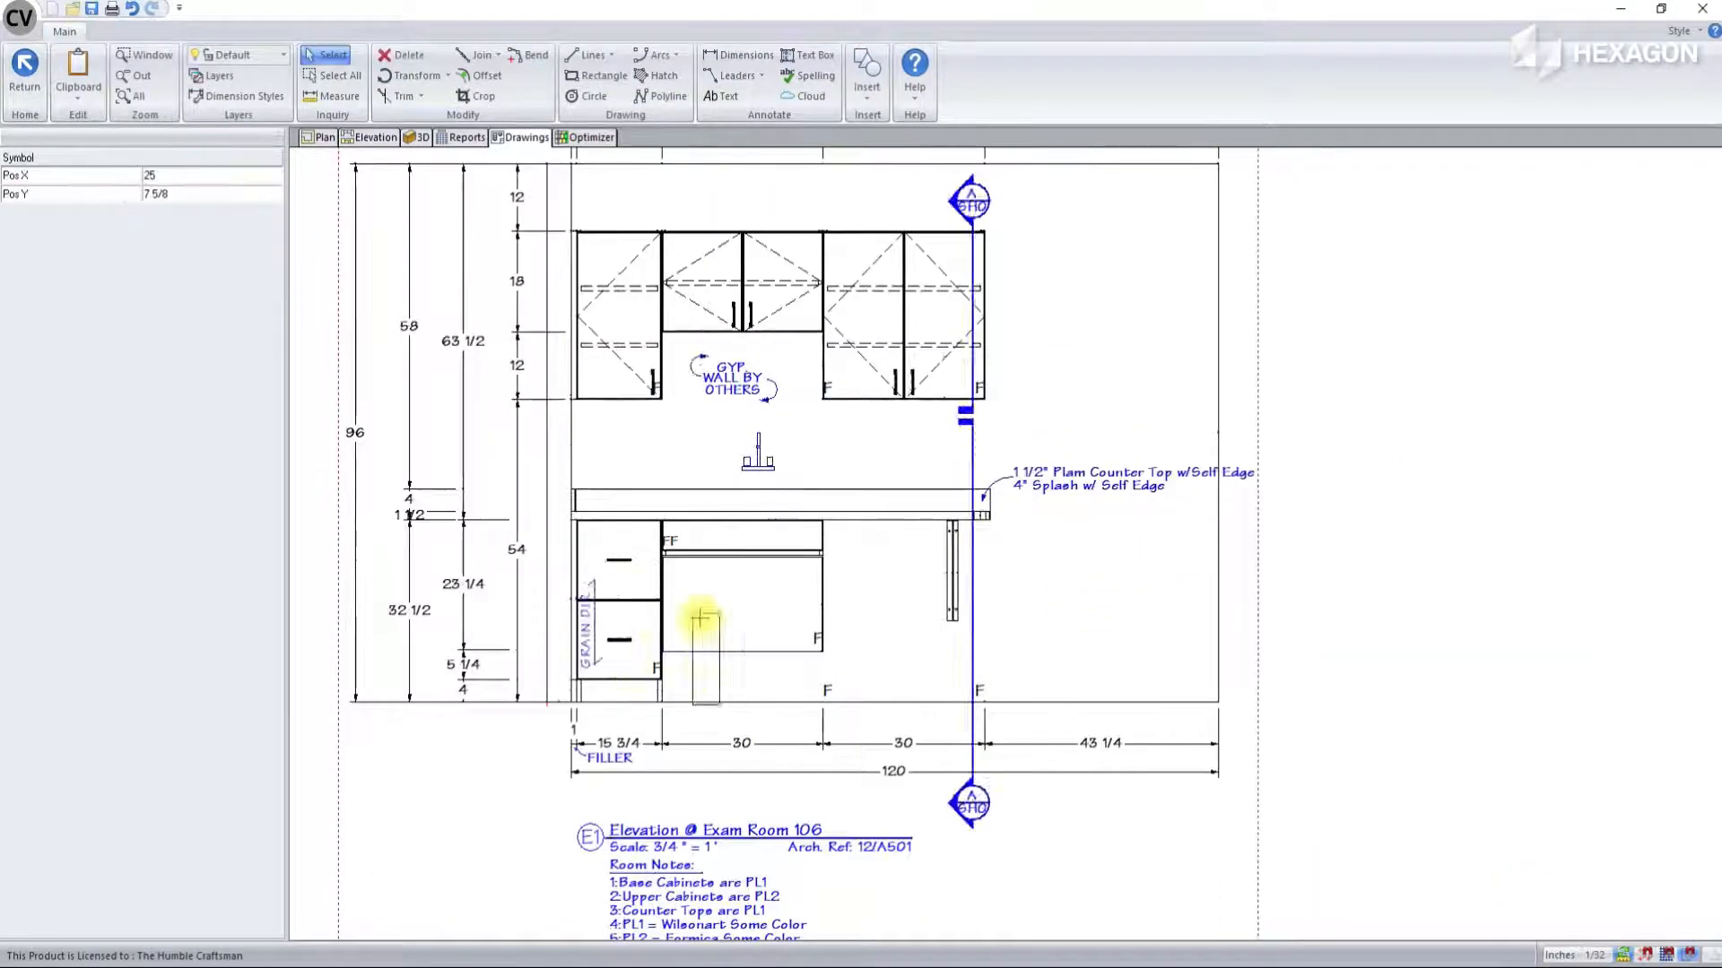
{"action": "scroll", "coordinate": [863, 554], "scroll_direction": "down", "scroll_amount": 3}
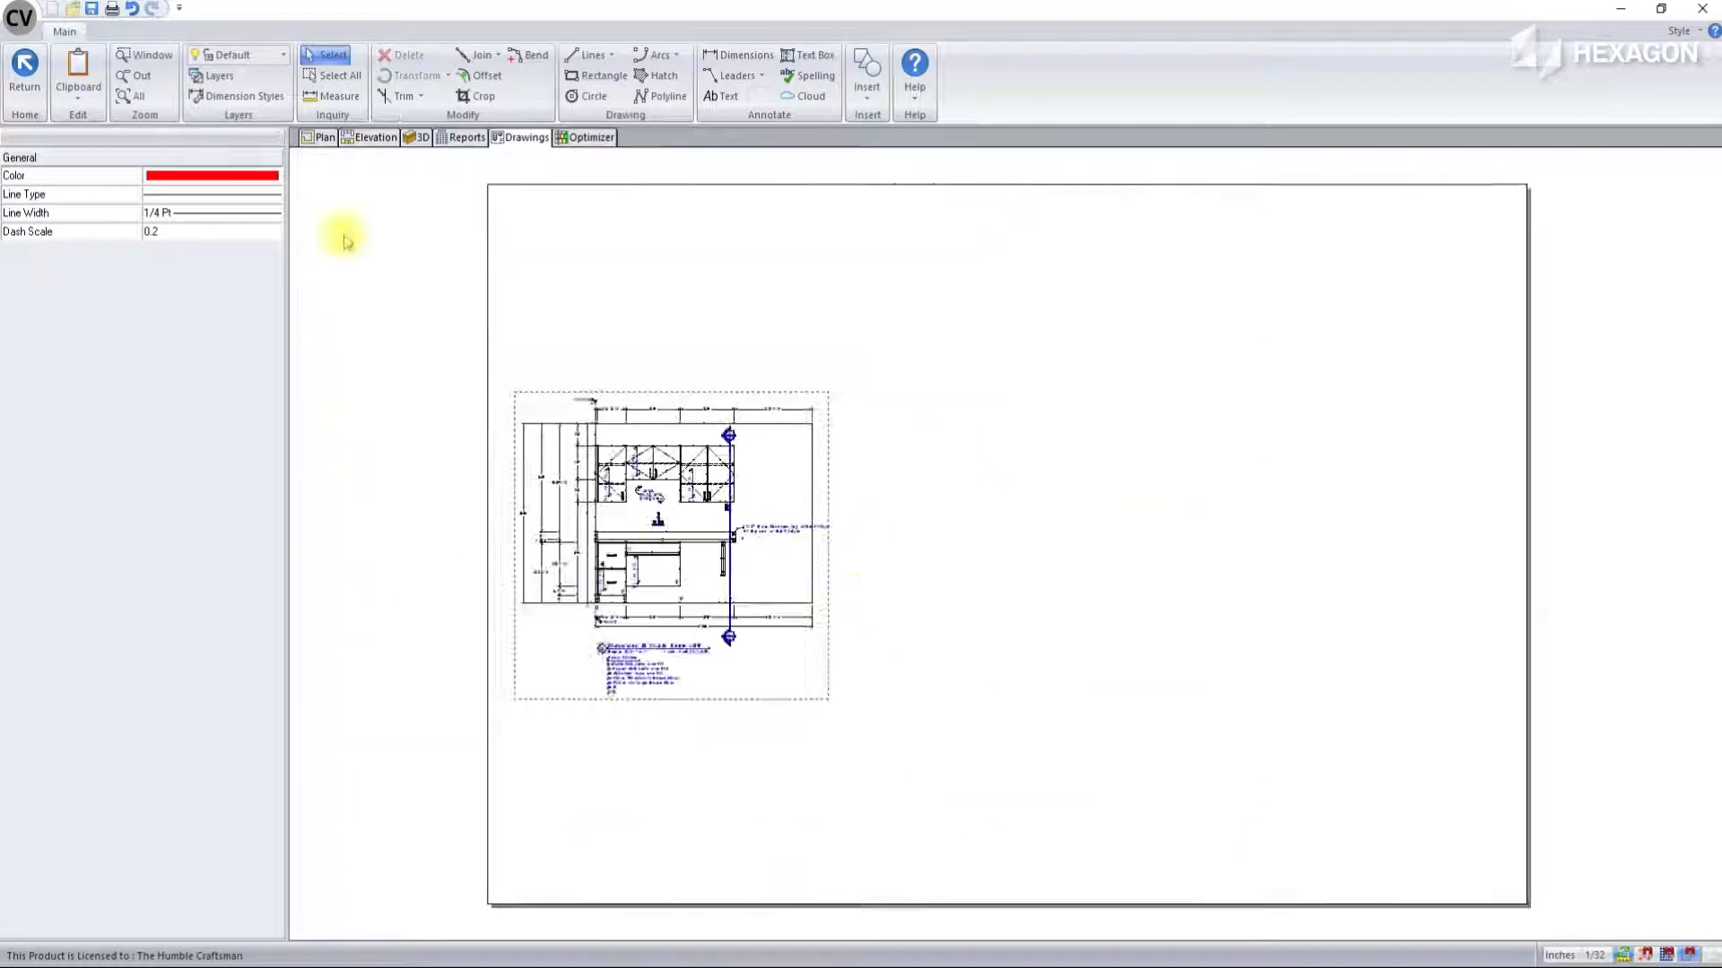
{"action": "left_click", "coordinate": [25, 69]}
{"action": "scroll", "coordinate": [662, 527], "scroll_direction": "up", "scroll_amount": 2}
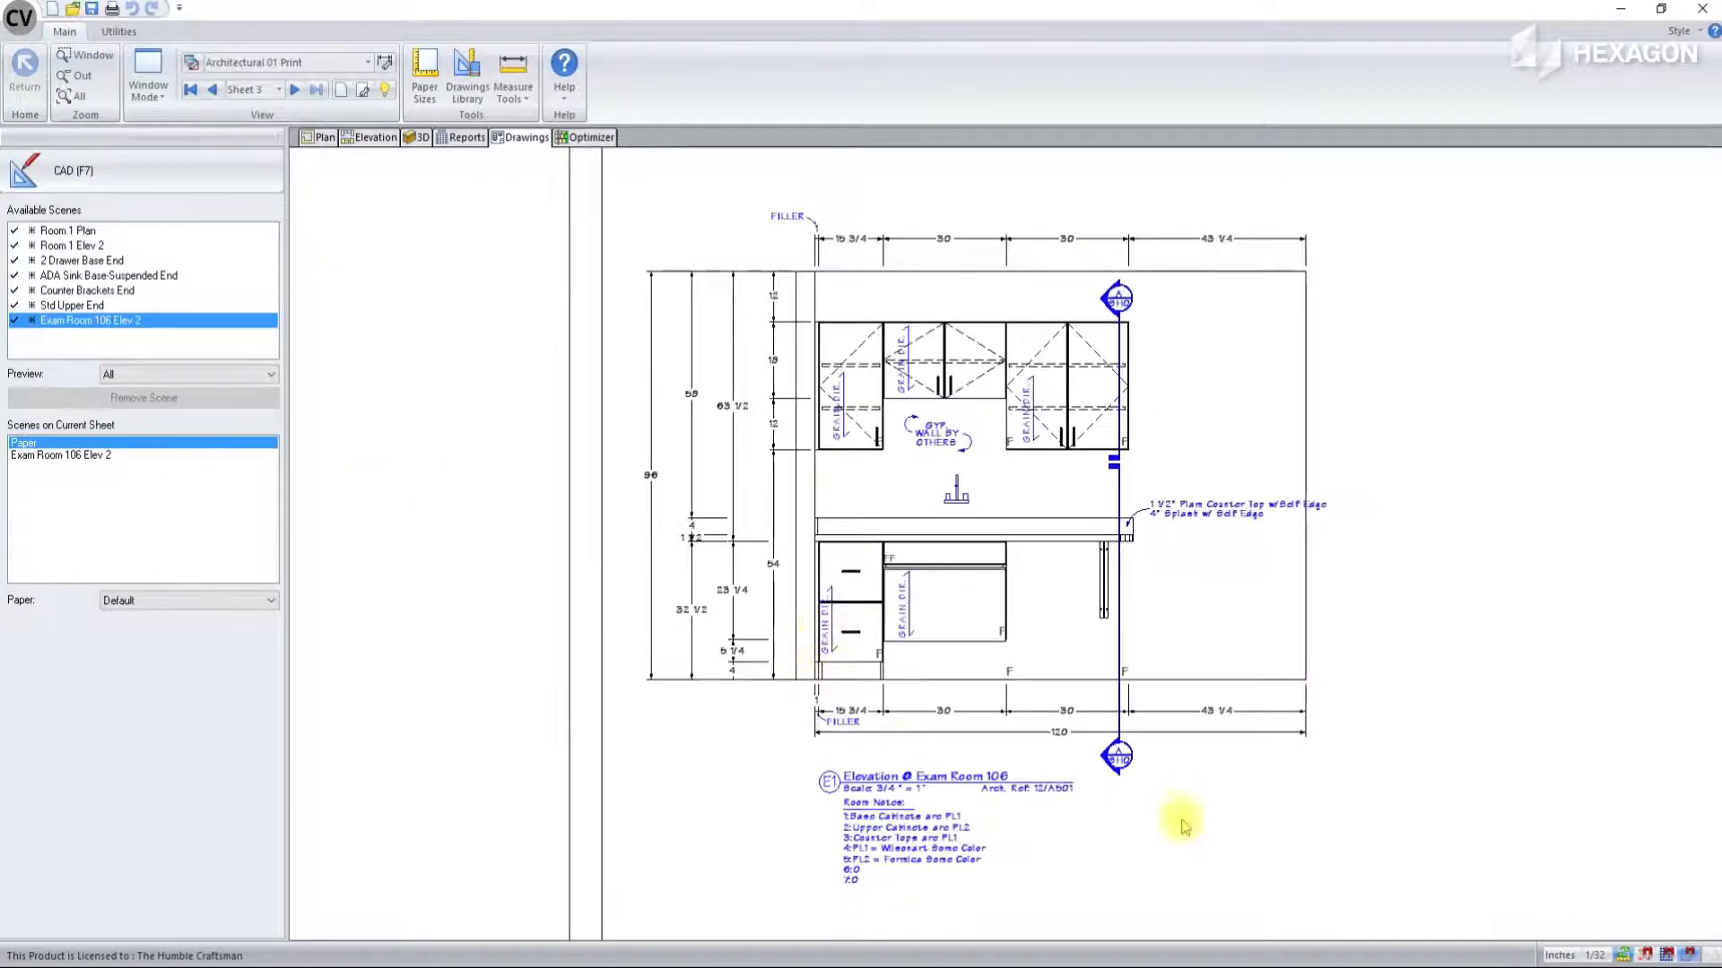
Step: Show the Exam Room 106 plan view and look over the available room modification commands
{"action": "left_click", "coordinate": [20, 18]}
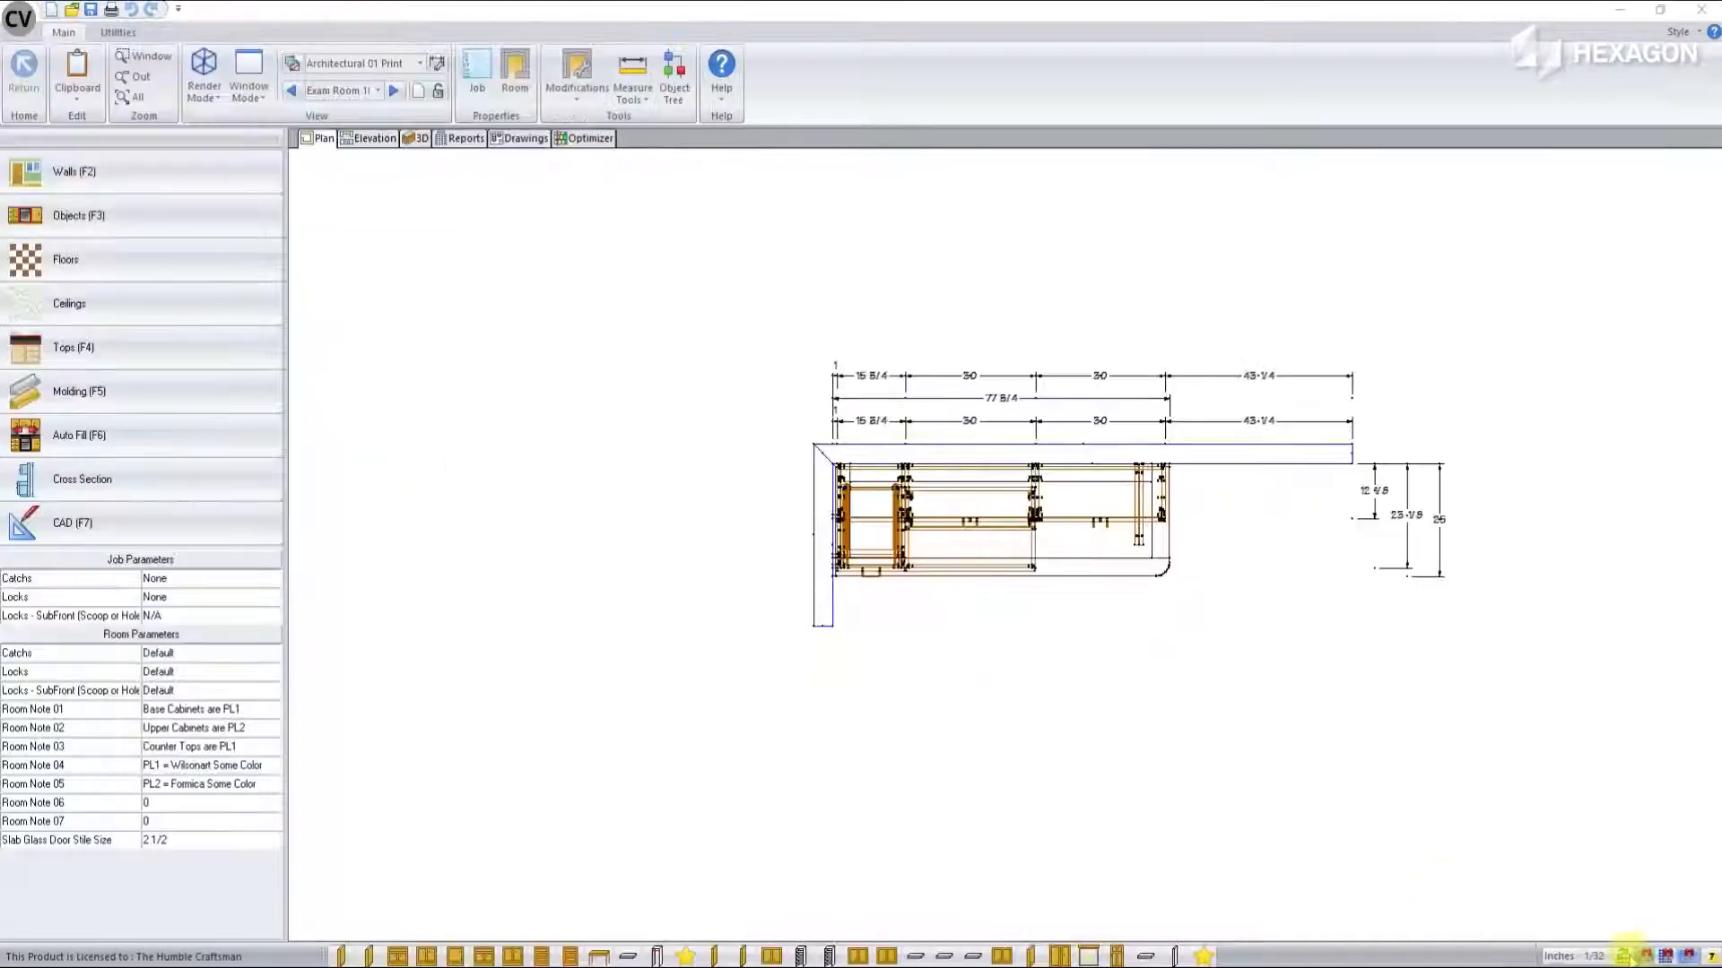
{"action": "scroll", "coordinate": [1227, 497], "scroll_direction": "up", "scroll_amount": 3}
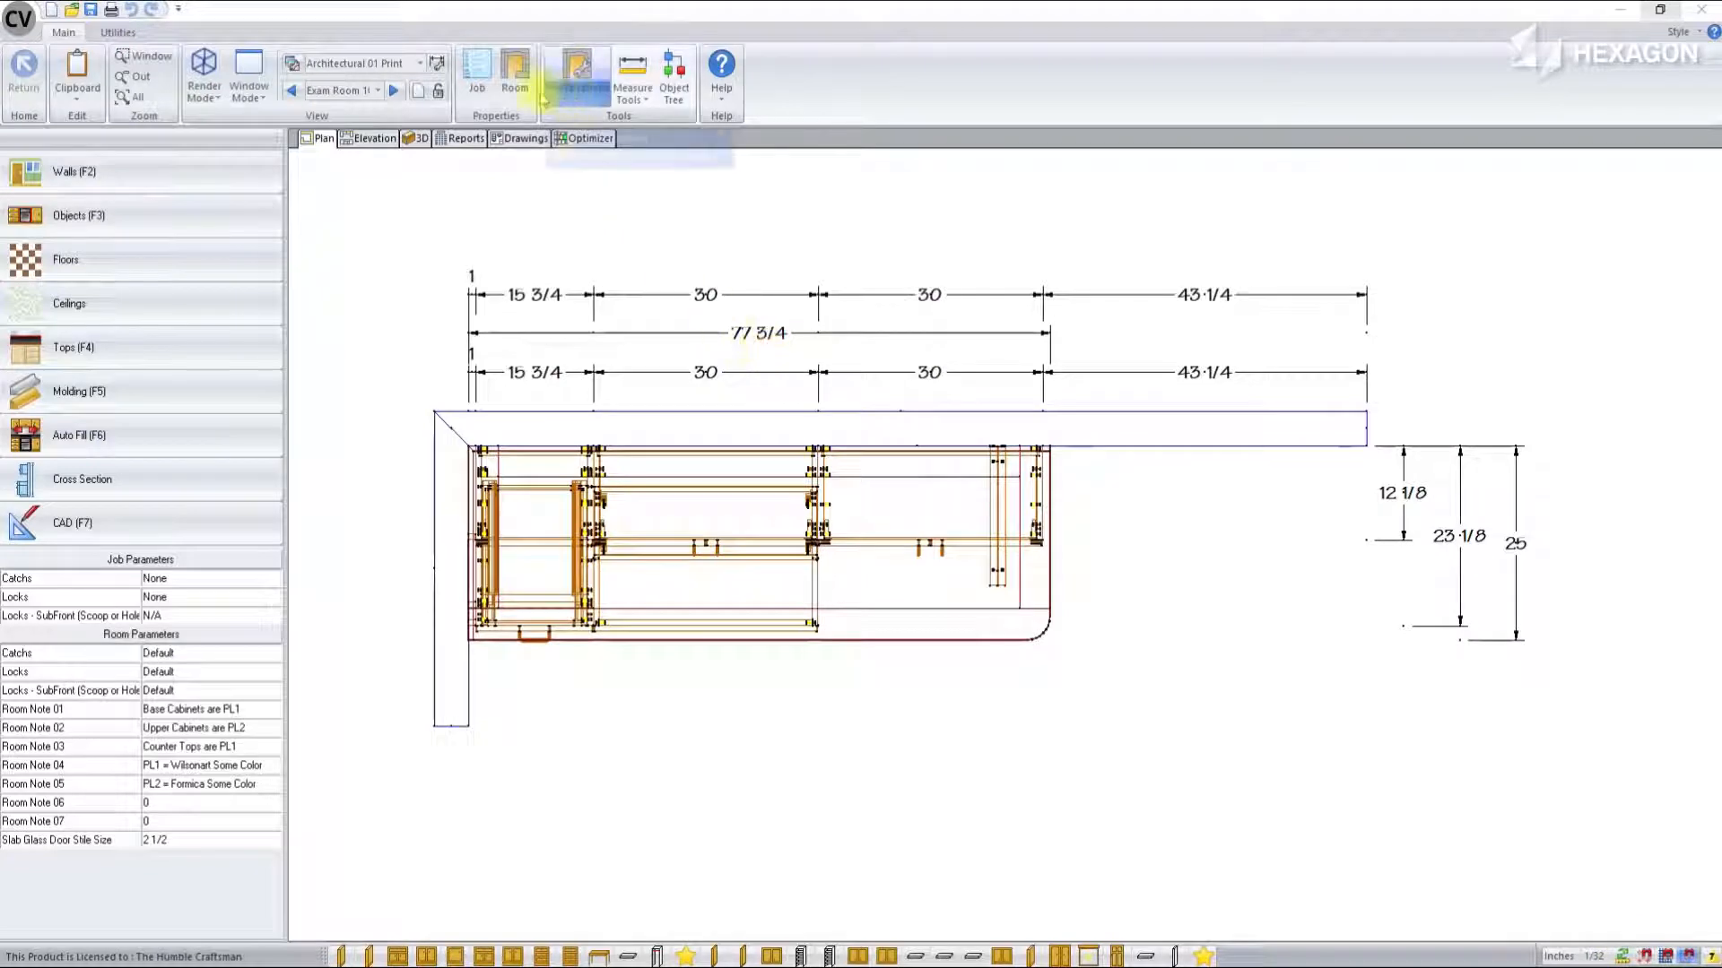
{"action": "left_click", "coordinate": [576, 76]}
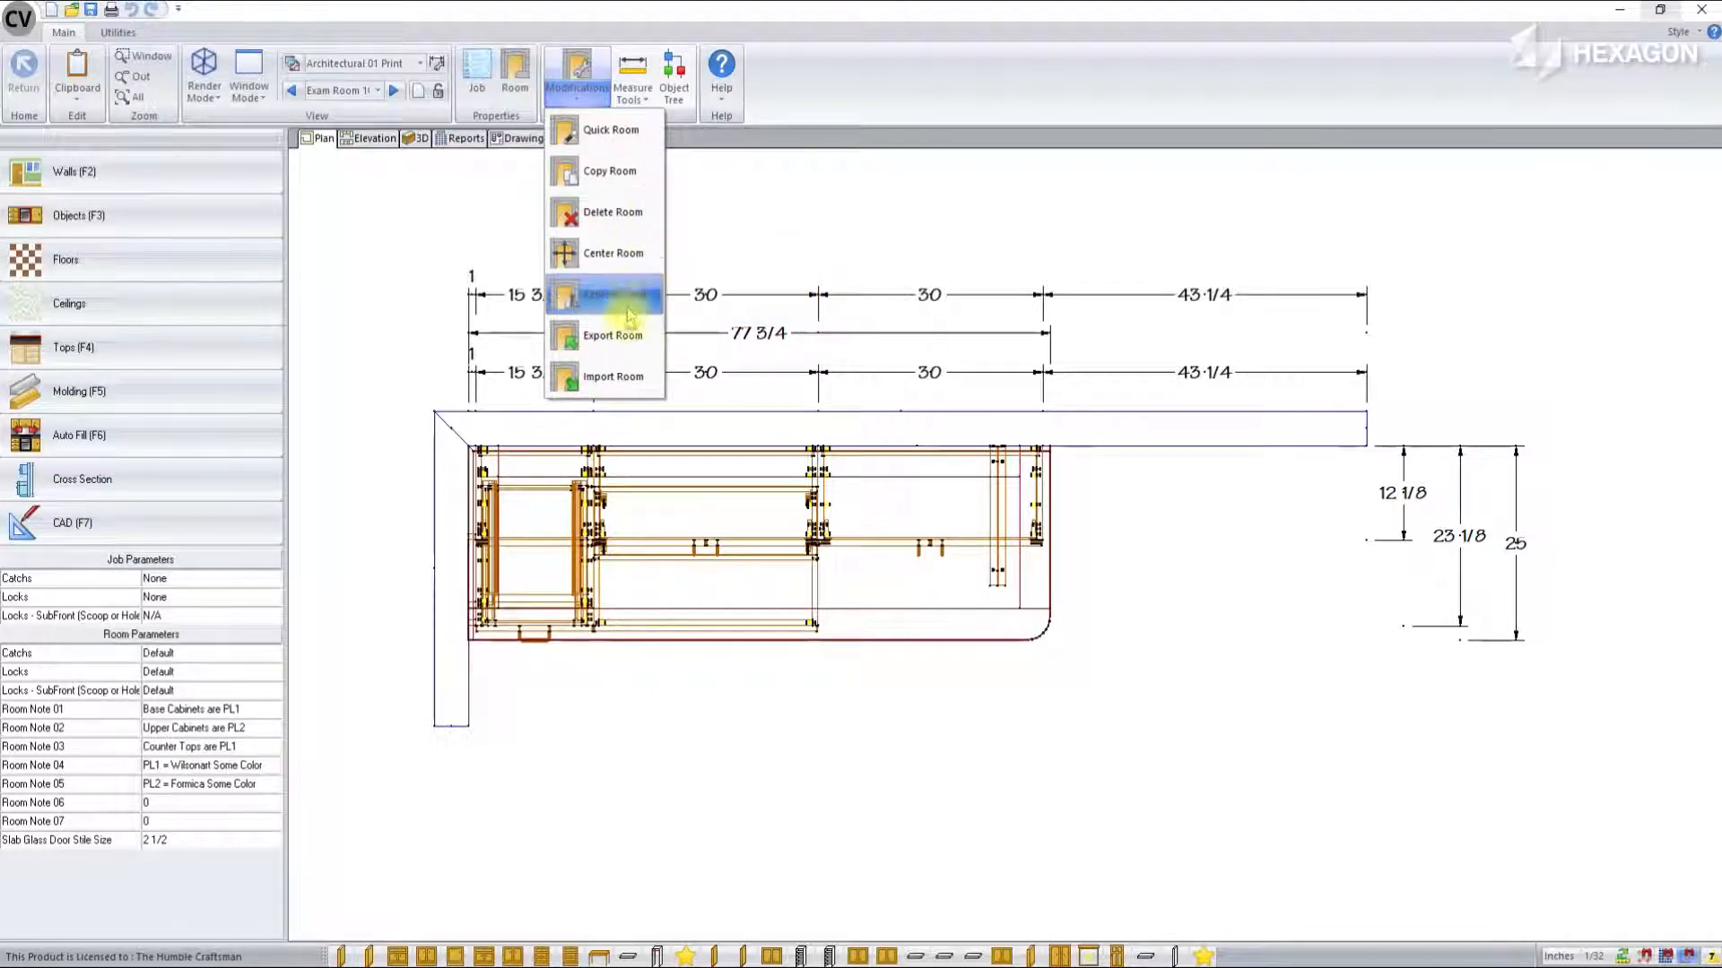
{"action": "left_click", "coordinate": [776, 211]}
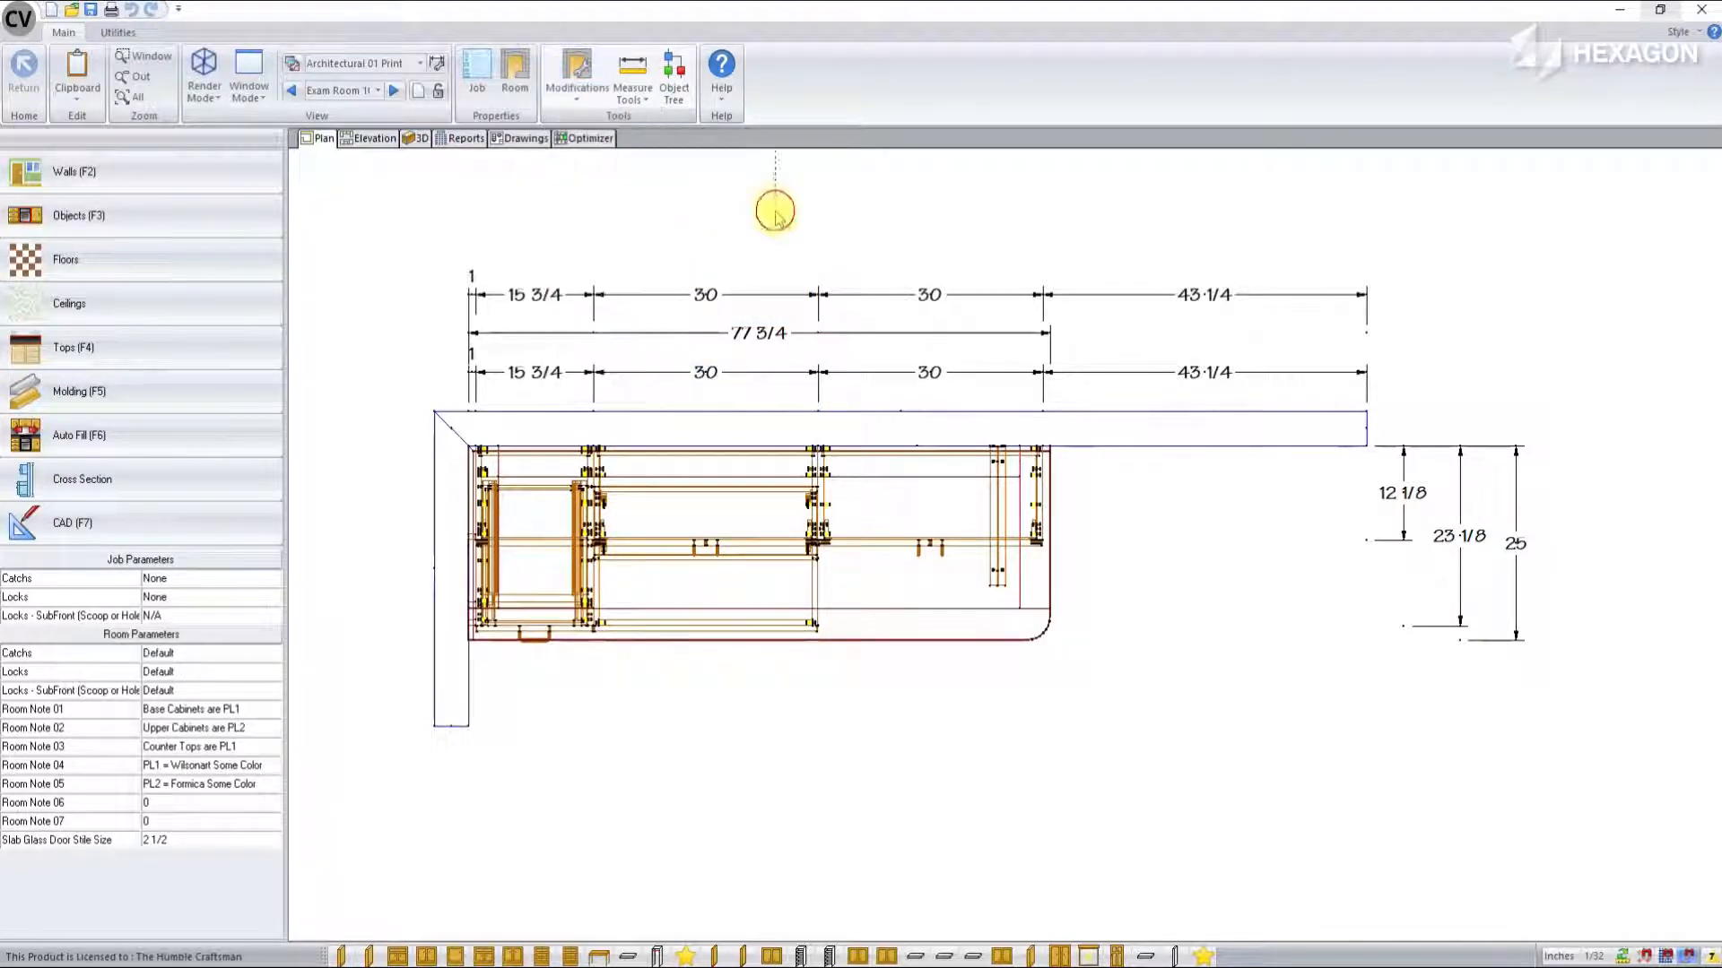
Step: Look through the saved construction presets in the properties of Exam Room 106, and close them without changes
{"action": "left_click", "coordinate": [514, 72]}
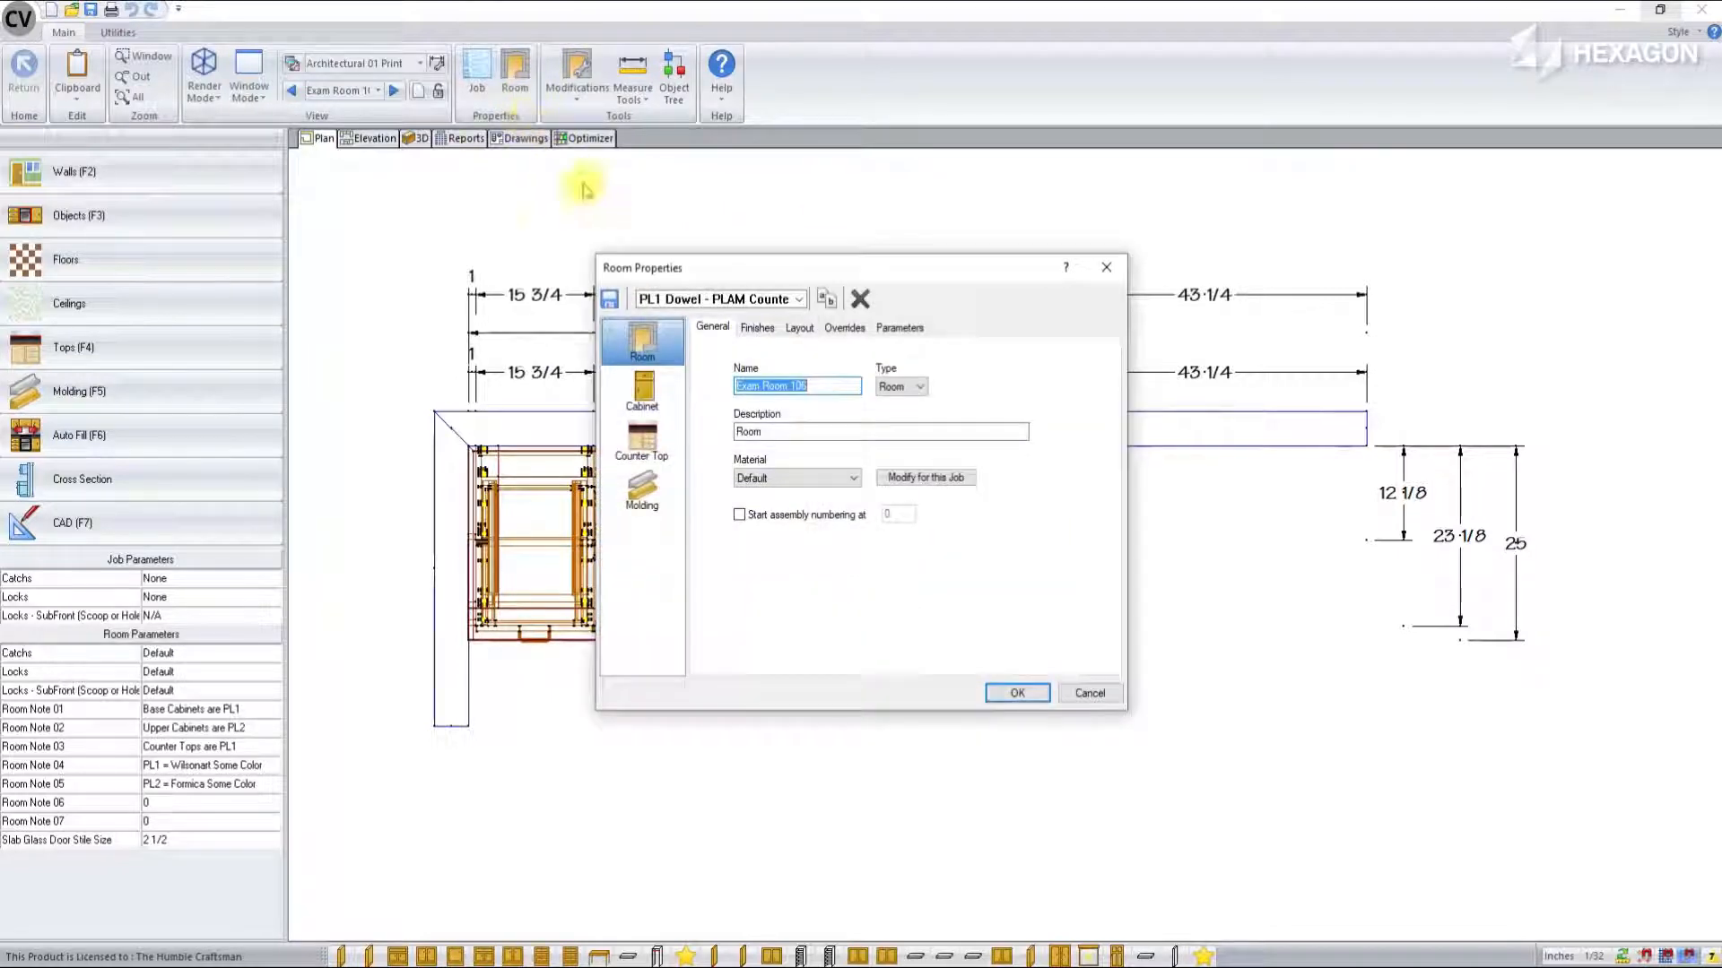
{"action": "left_click", "coordinate": [798, 300]}
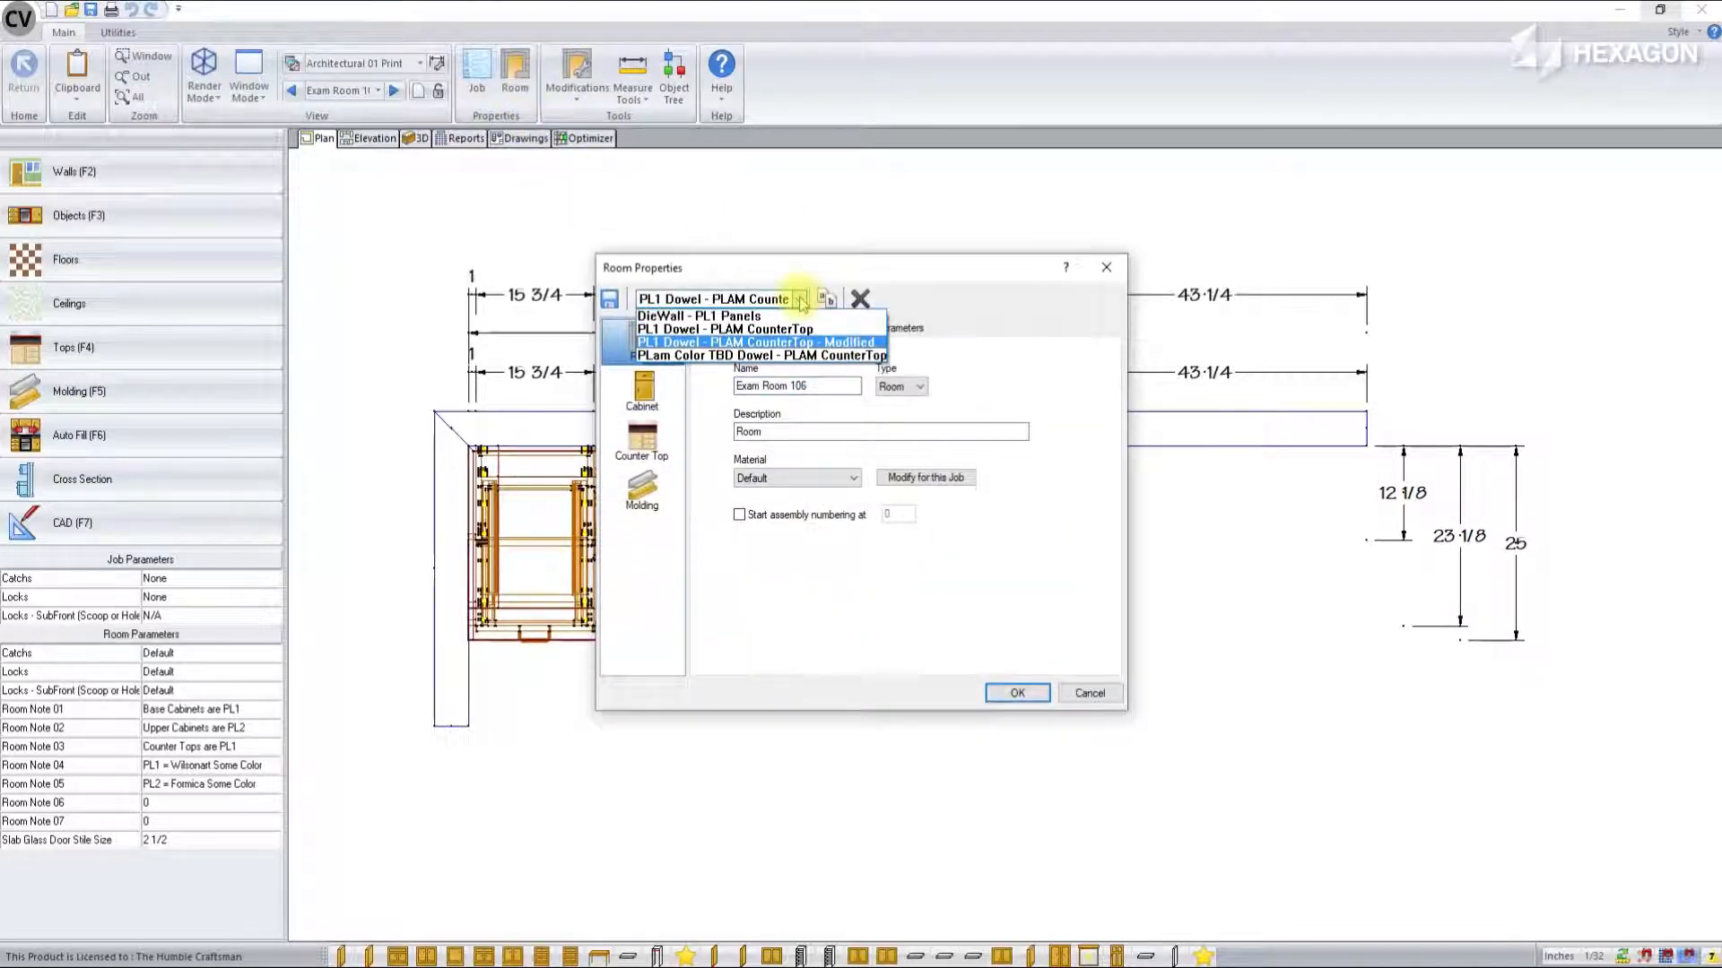
{"action": "left_click", "coordinate": [801, 302]}
{"action": "left_click", "coordinate": [1098, 694]}
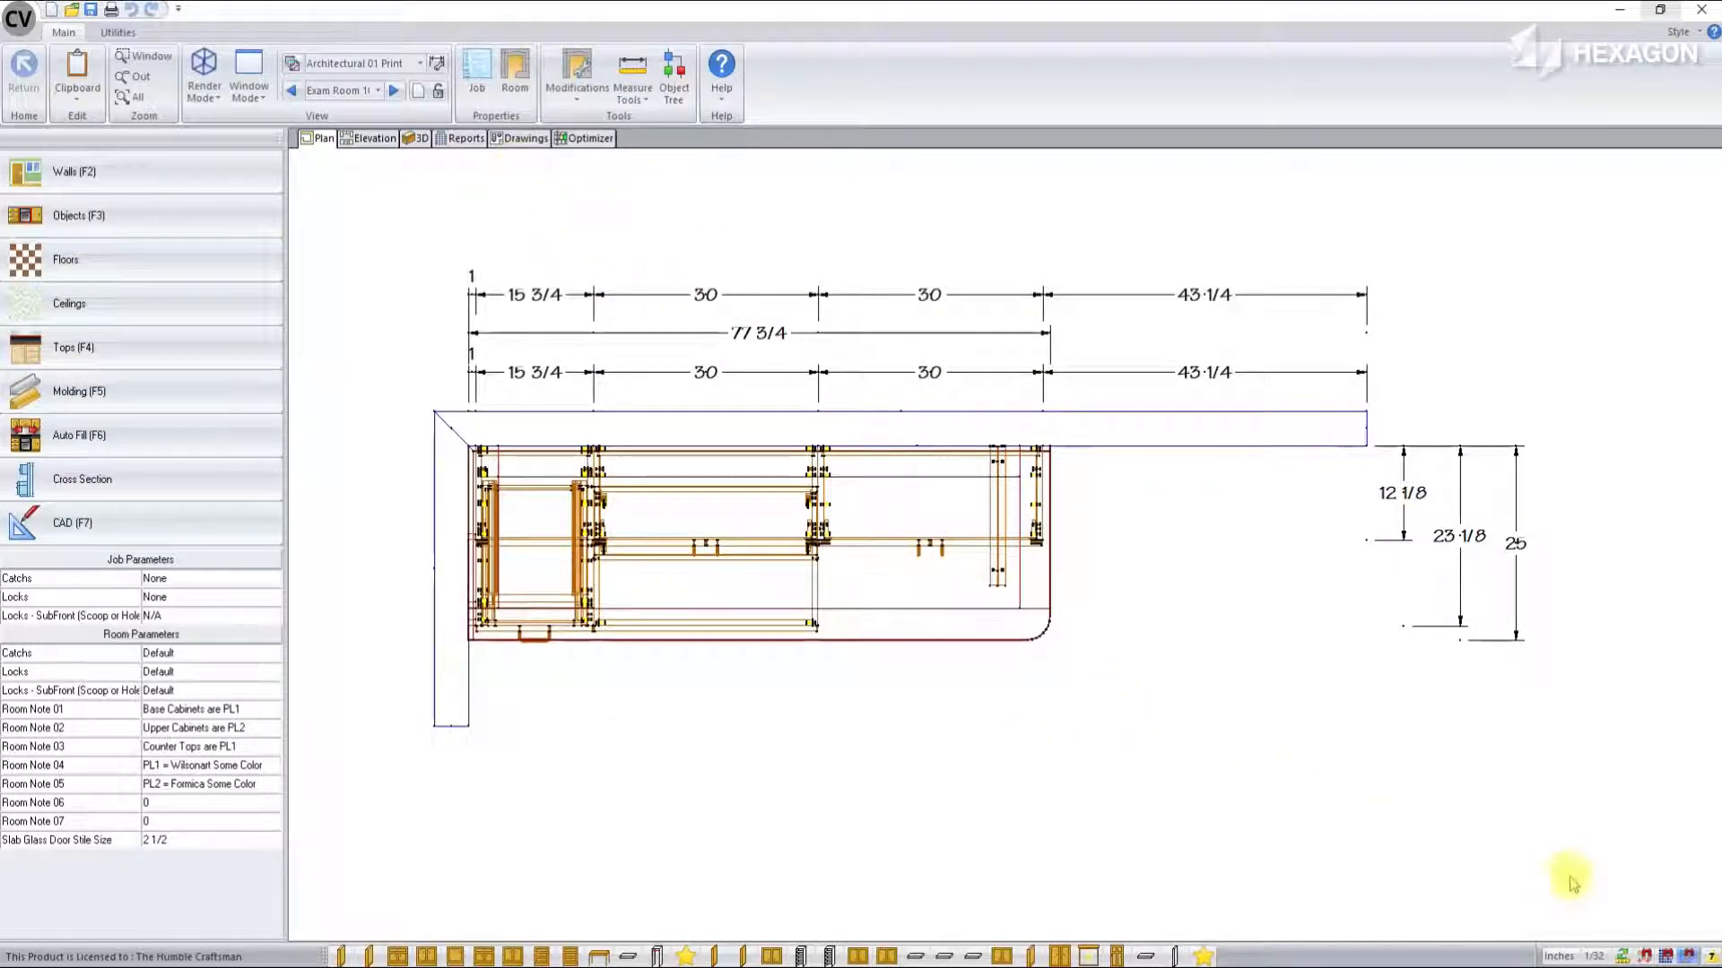
Step: View drawing sheets 1 and 2 of the submittal, and return to the room's plan view
{"action": "left_click", "coordinate": [1623, 955]}
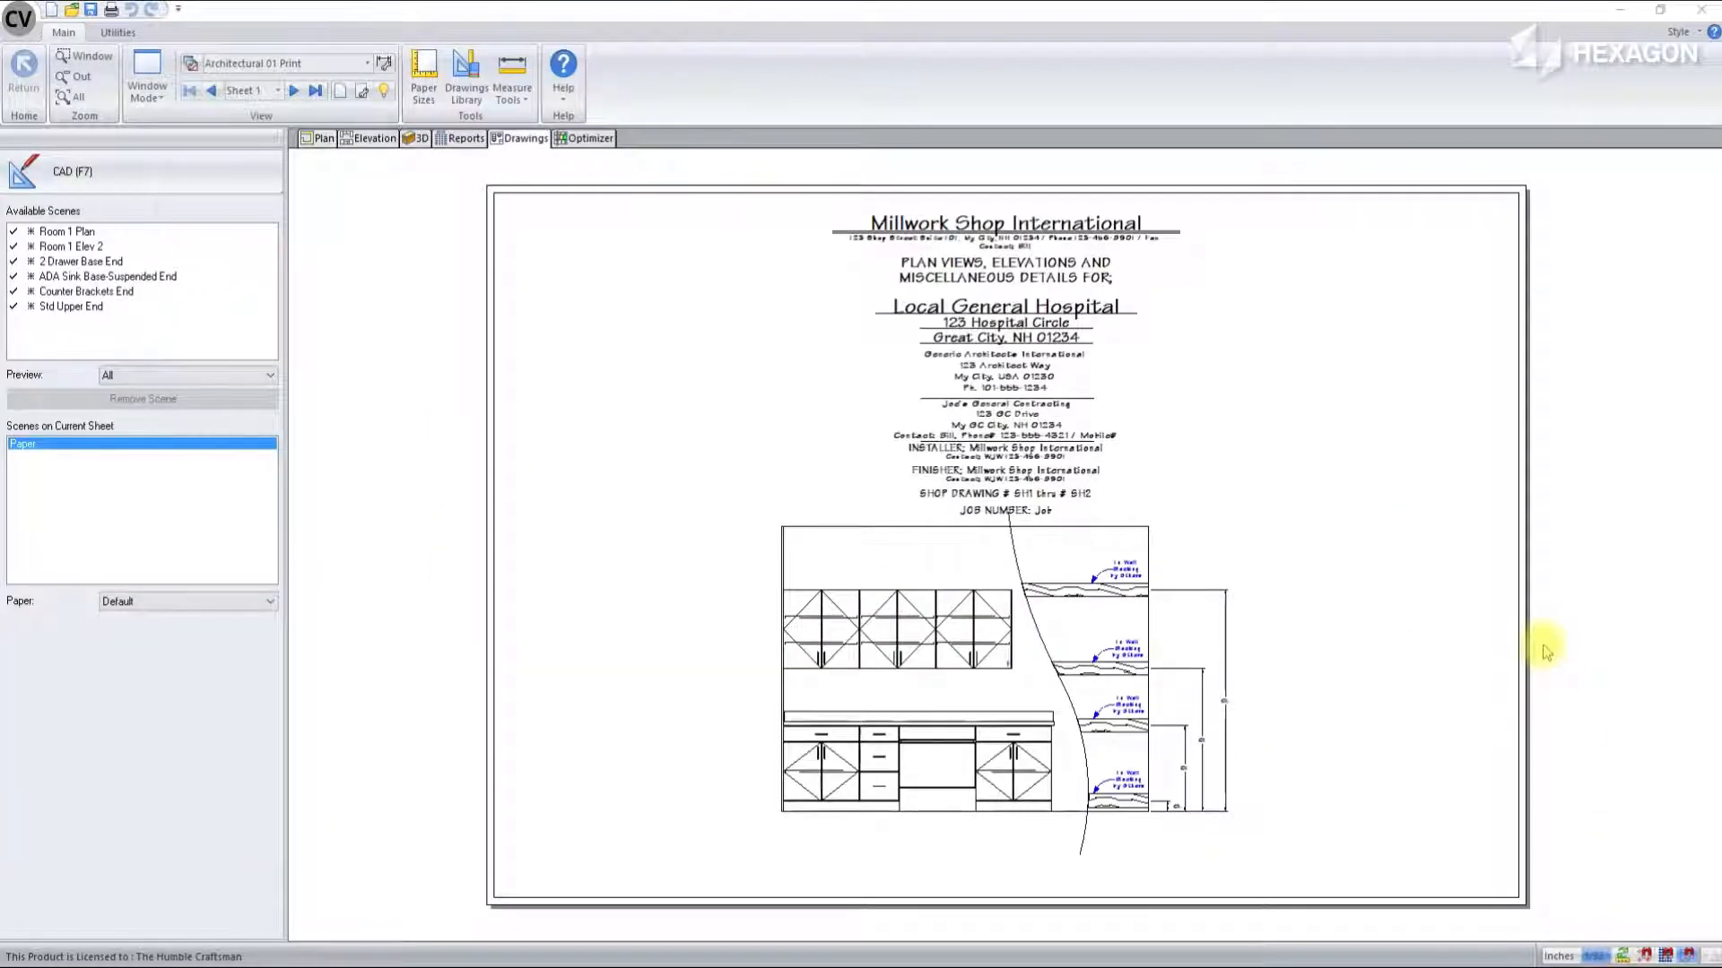
{"action": "left_click", "coordinate": [296, 91]}
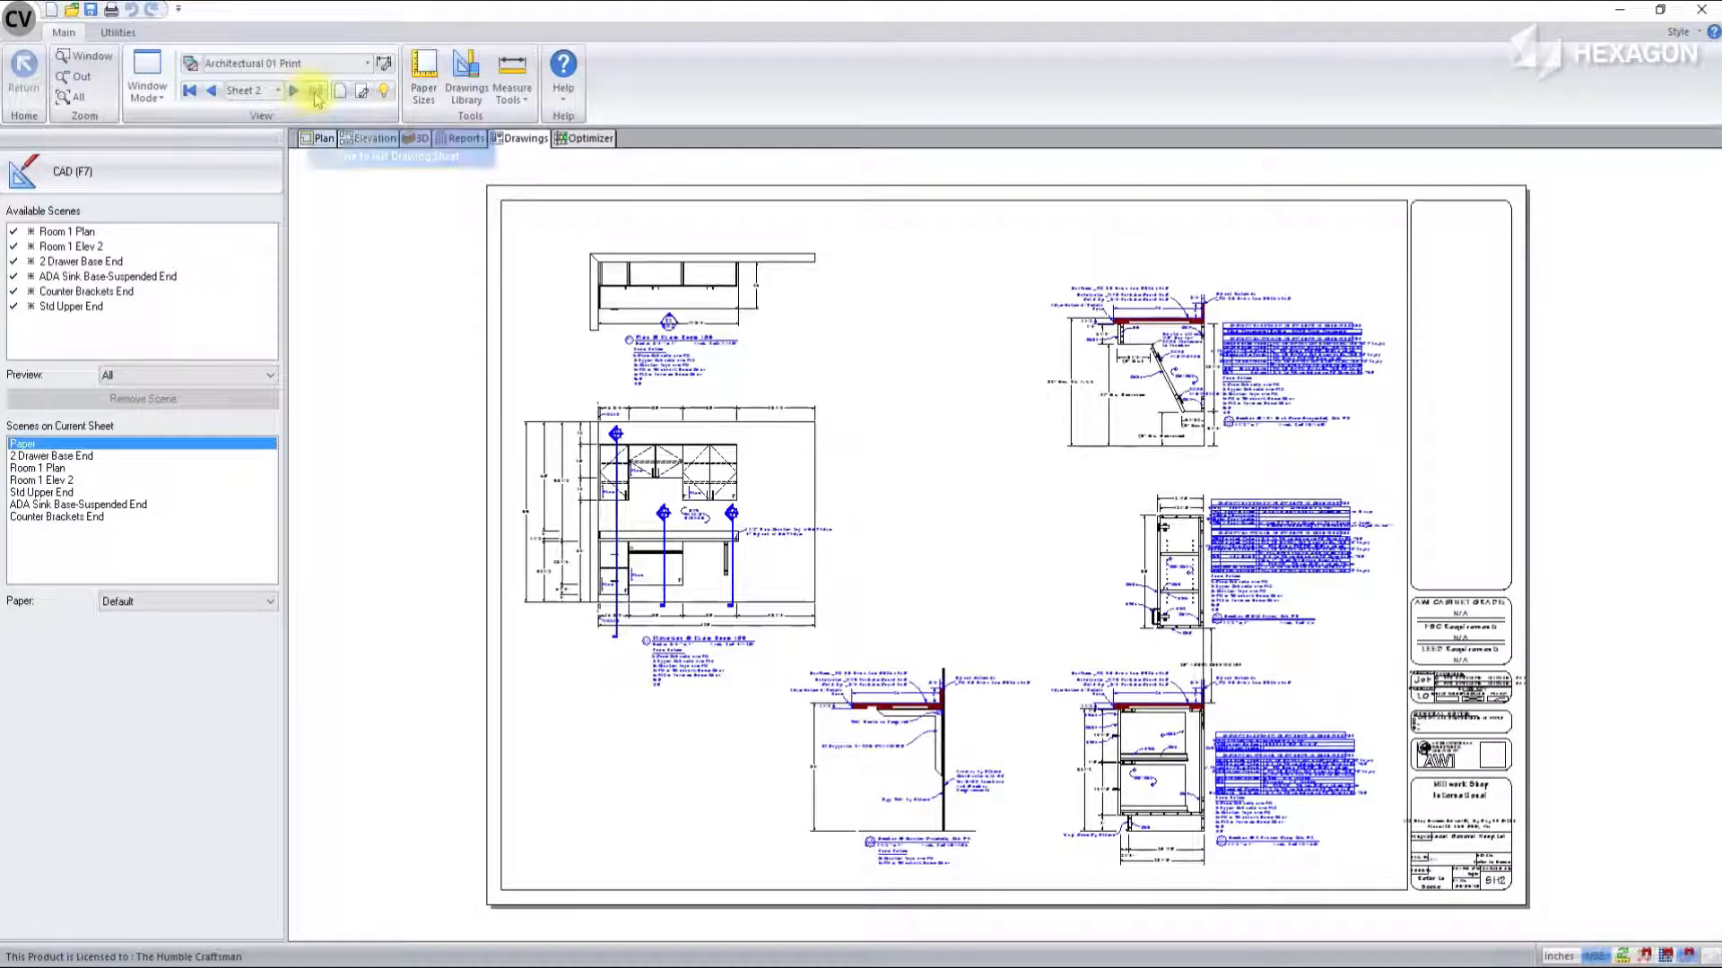
{"action": "left_click", "coordinate": [320, 140]}
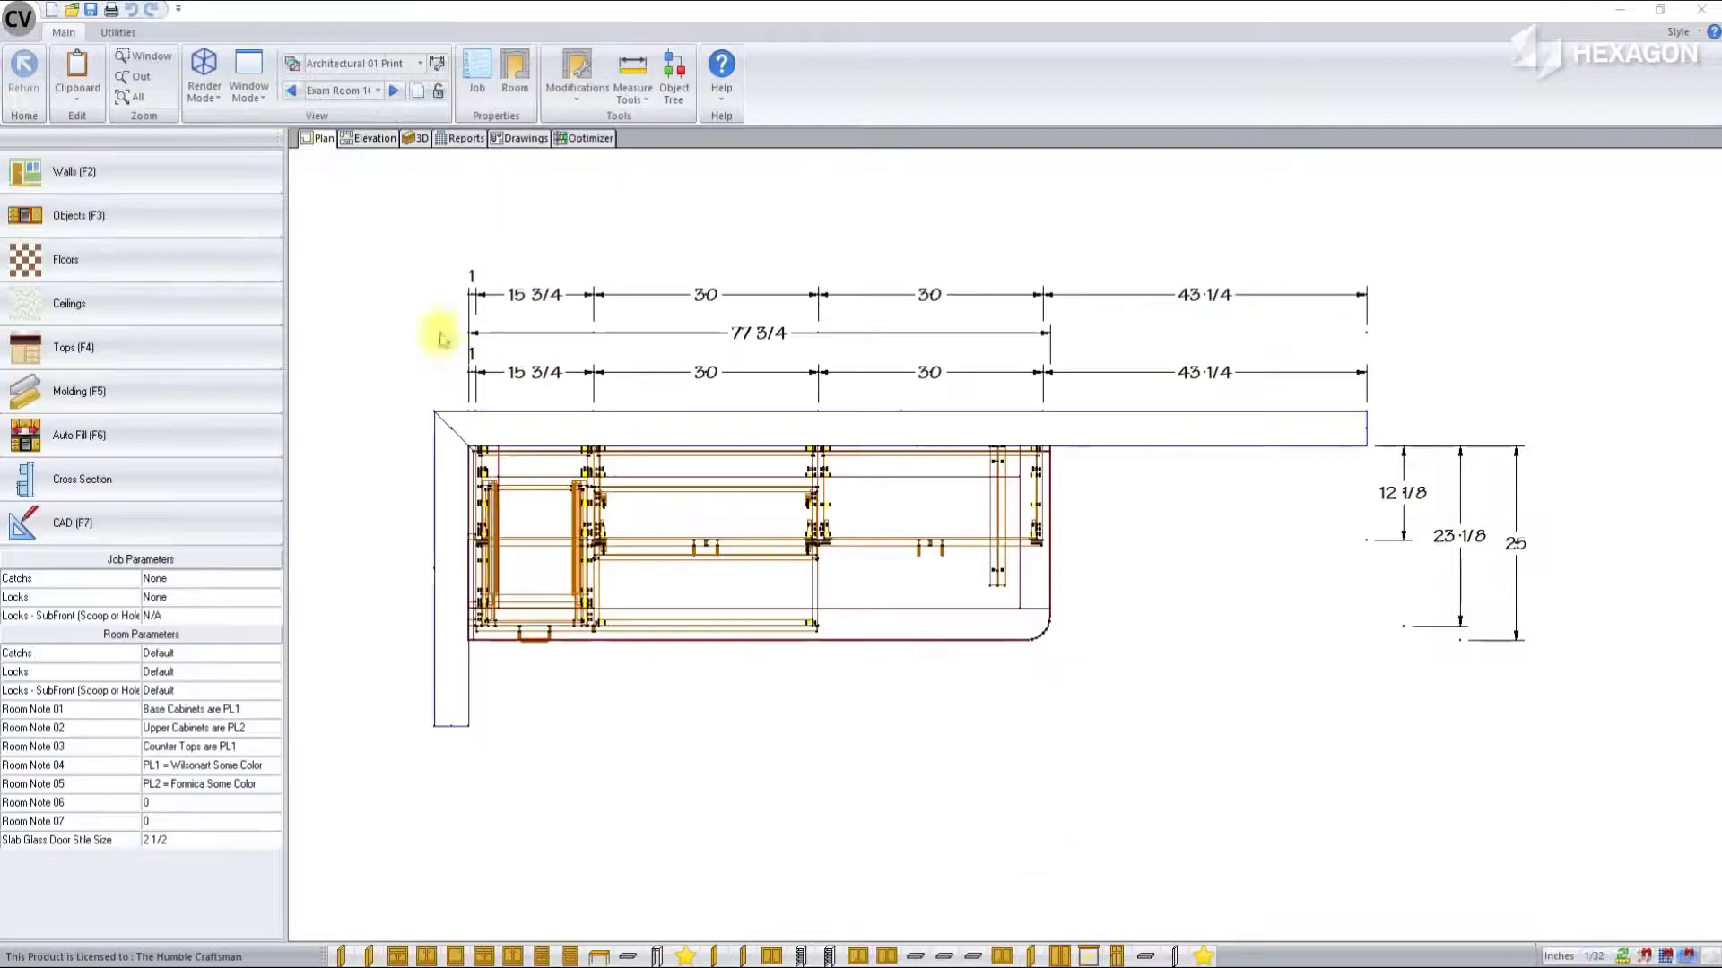
Step: Open the Job Summary report group and view its Drawer List at page width
{"action": "left_click", "coordinate": [461, 139]}
{"action": "left_click", "coordinate": [213, 252]}
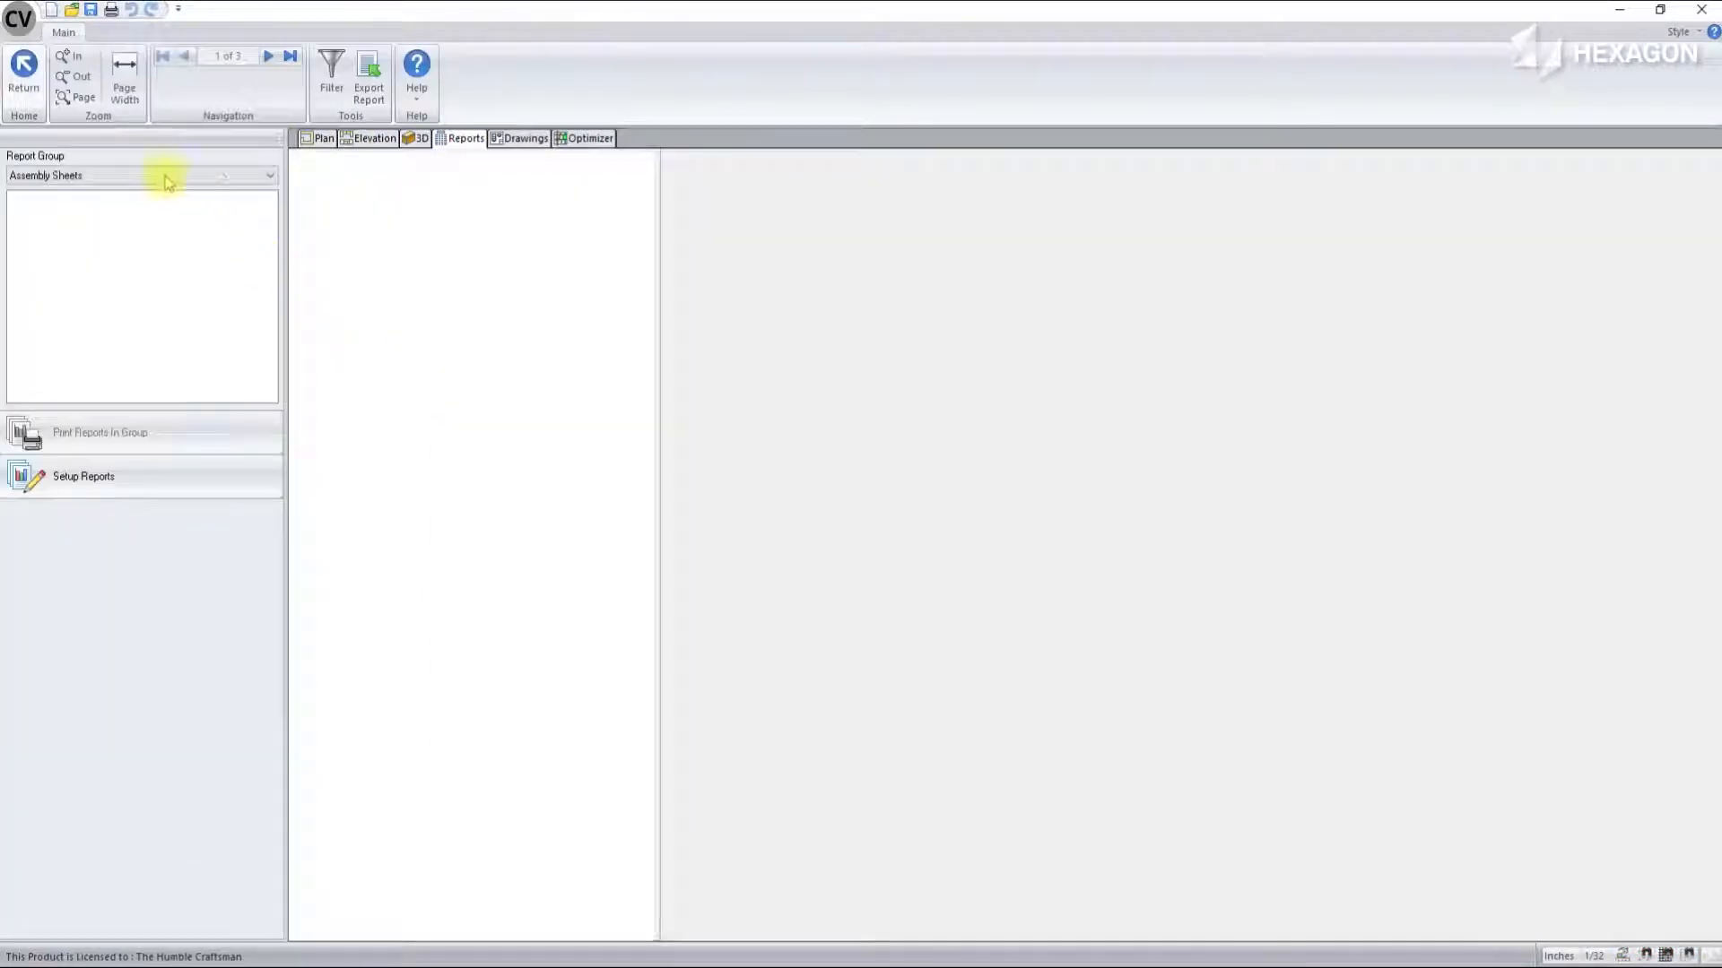
{"action": "left_click", "coordinate": [261, 179]}
{"action": "left_click", "coordinate": [66, 239]}
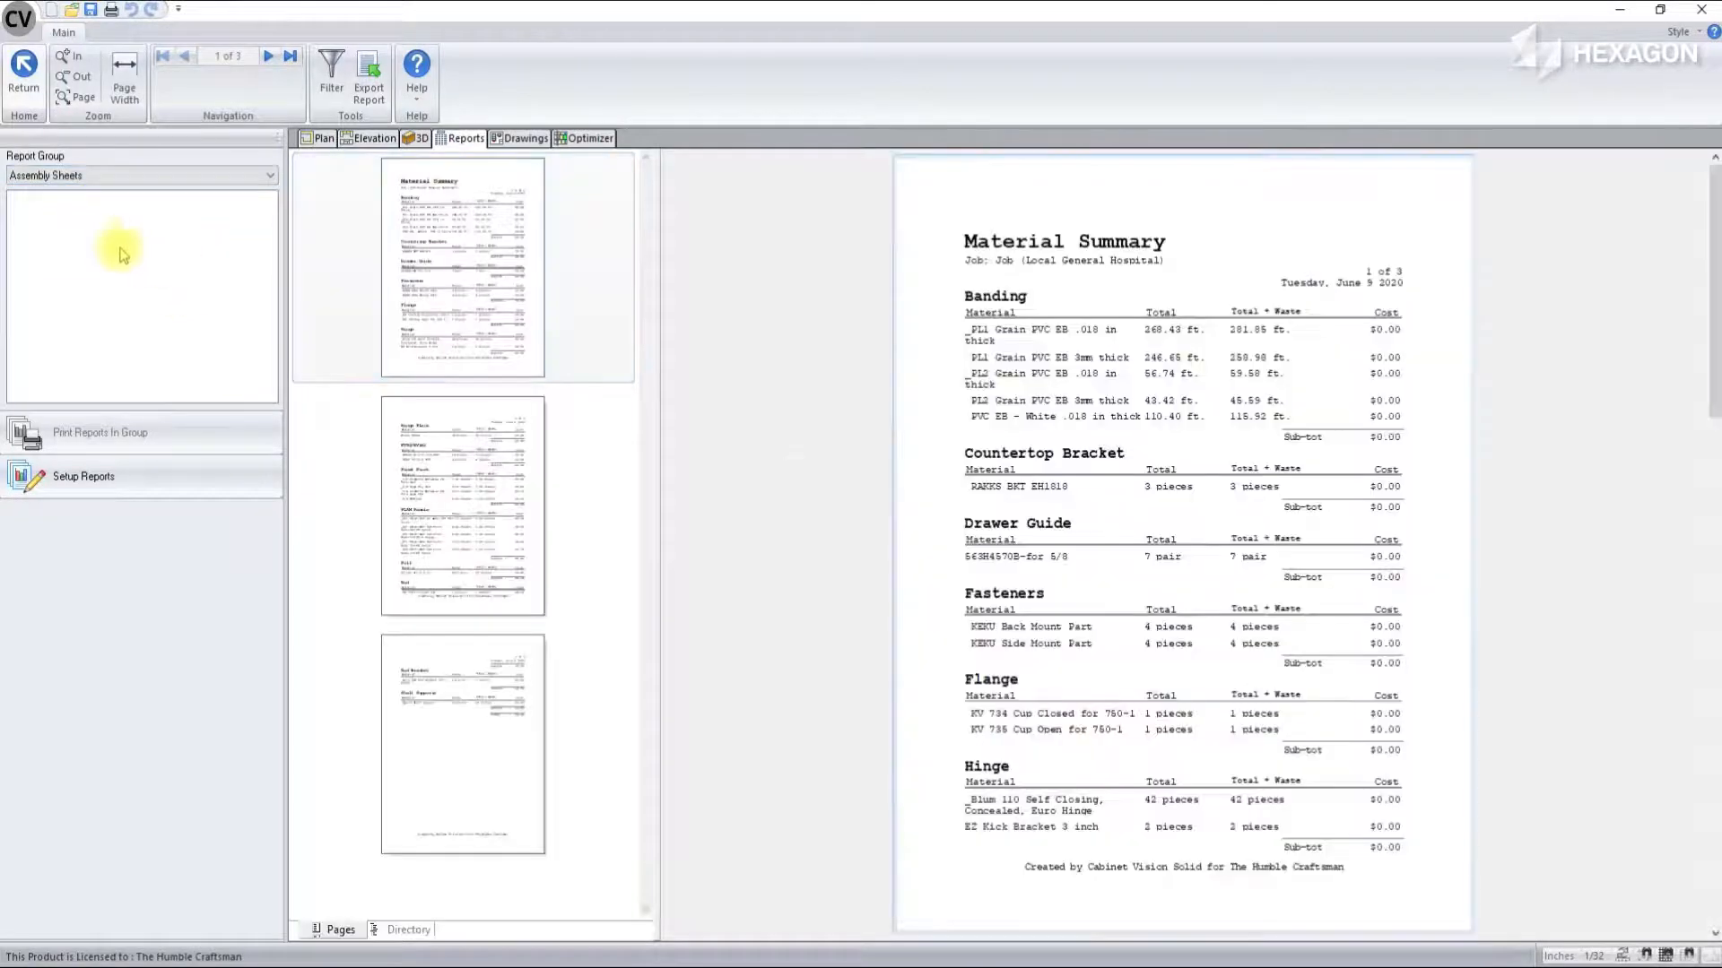
{"action": "left_click", "coordinate": [125, 175]}
{"action": "left_click", "coordinate": [62, 238]}
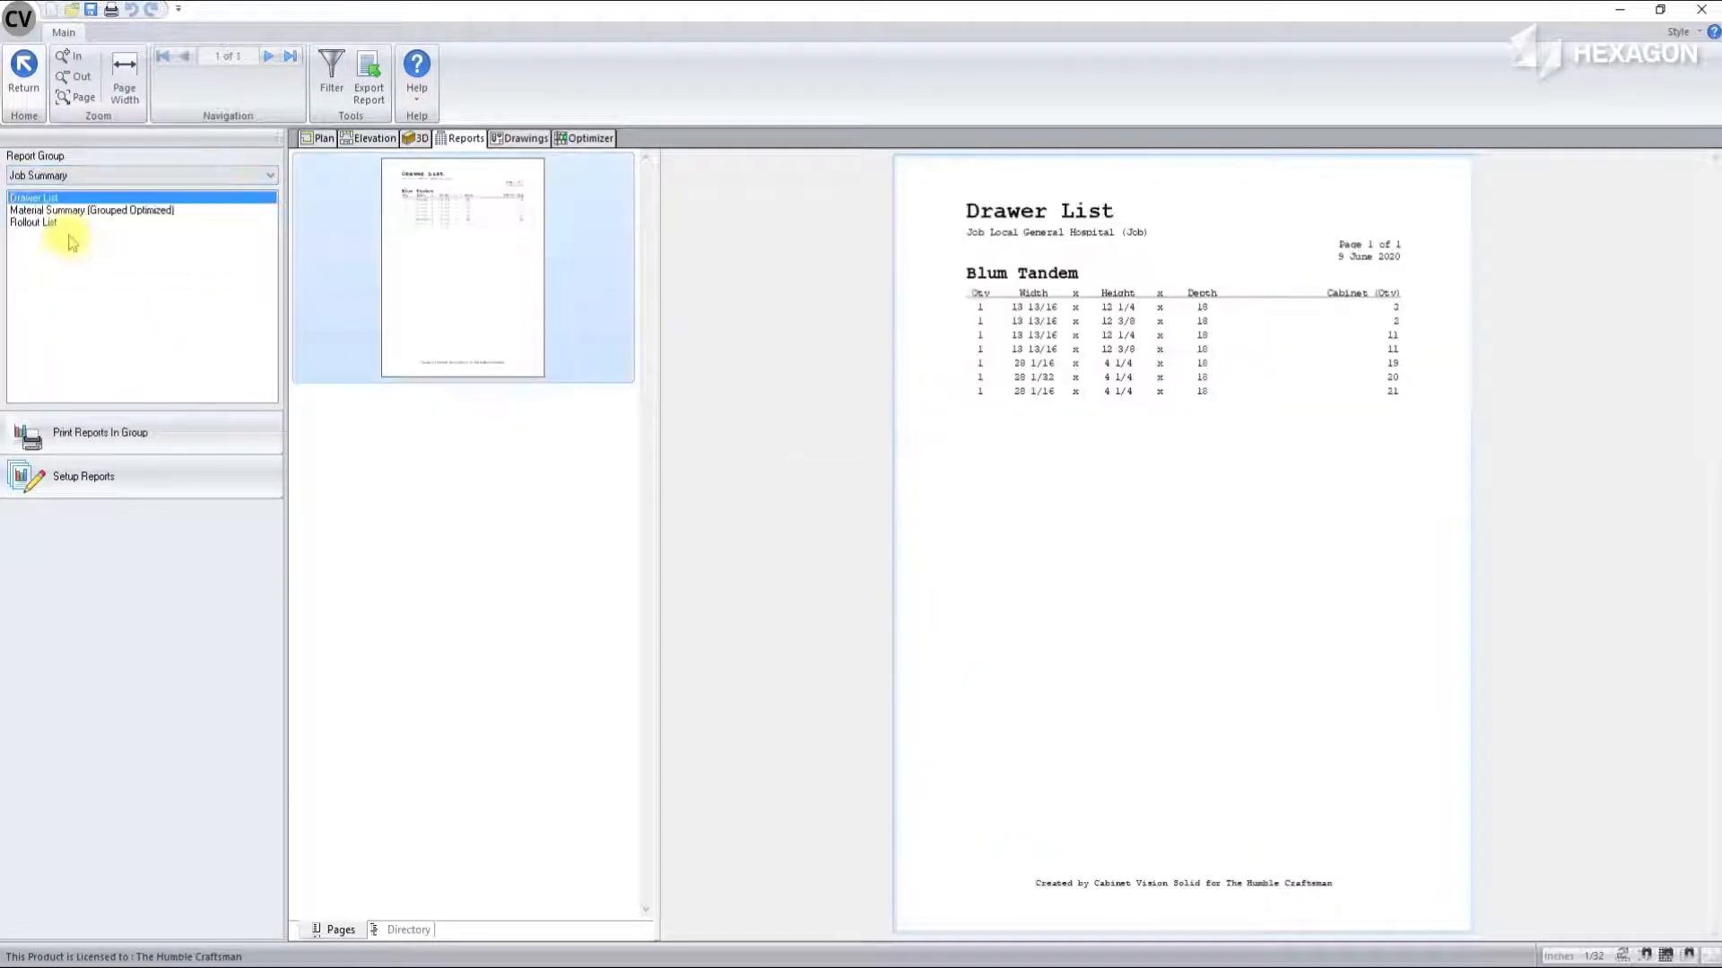
{"action": "left_click", "coordinate": [124, 70]}
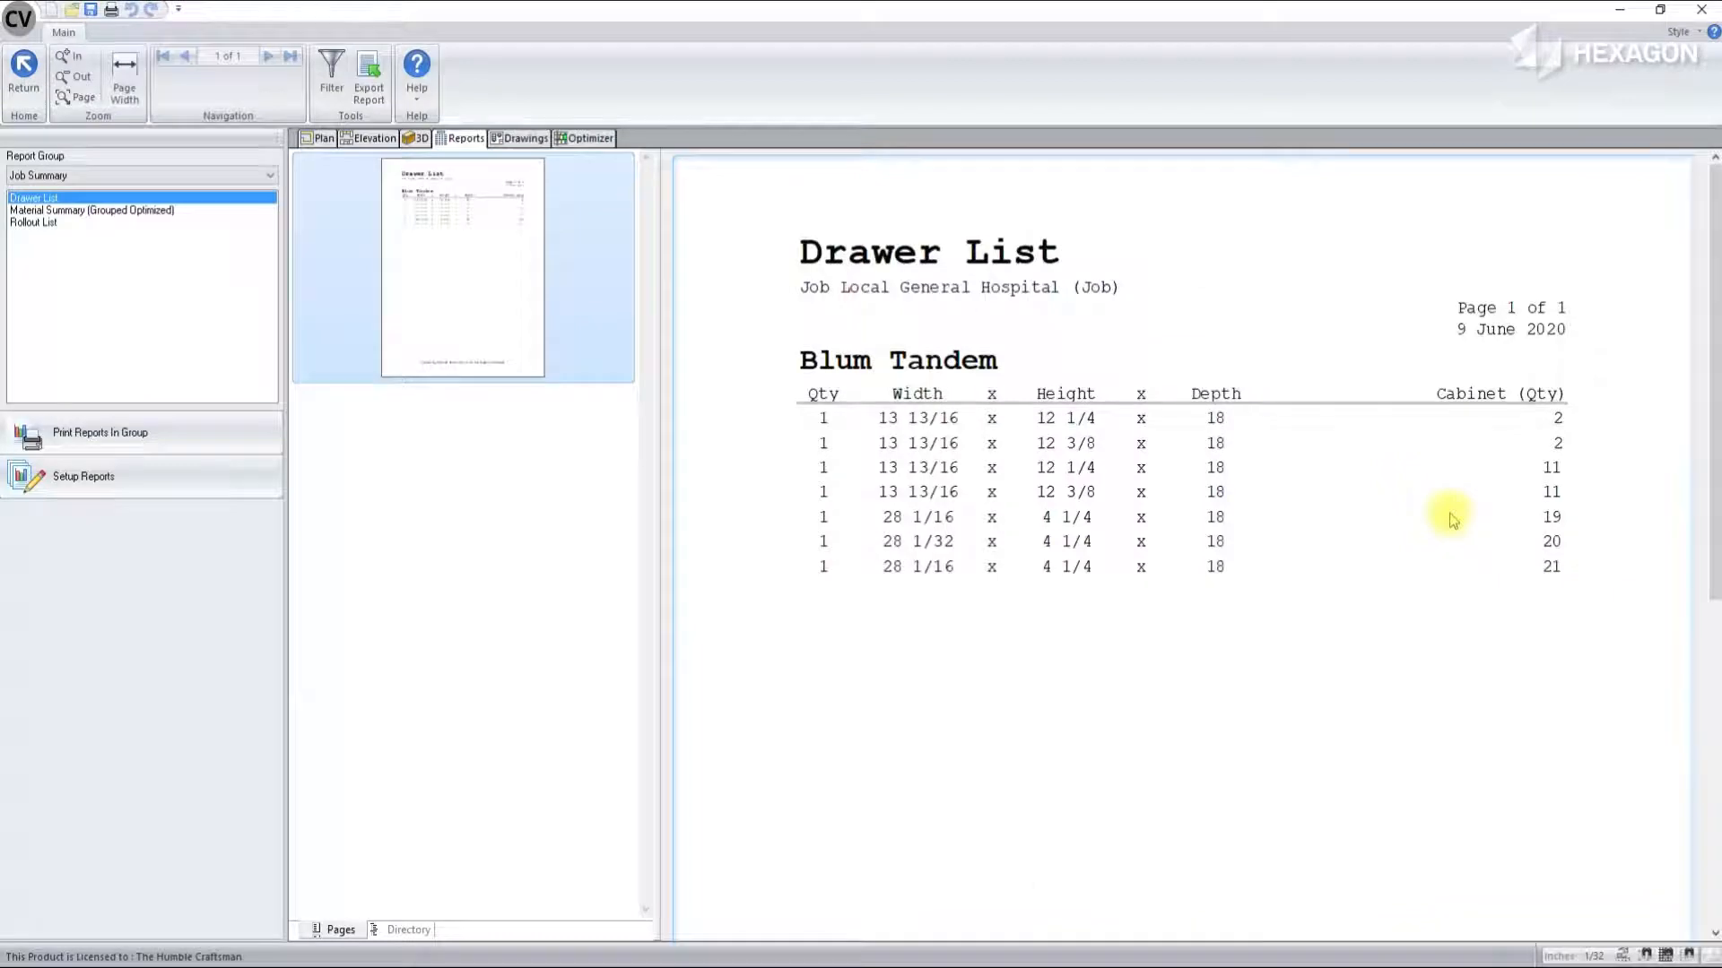
Step: Open the Material Summary (Grouped Optimized) report at page width and read through all of its pages
{"action": "left_click", "coordinate": [98, 210]}
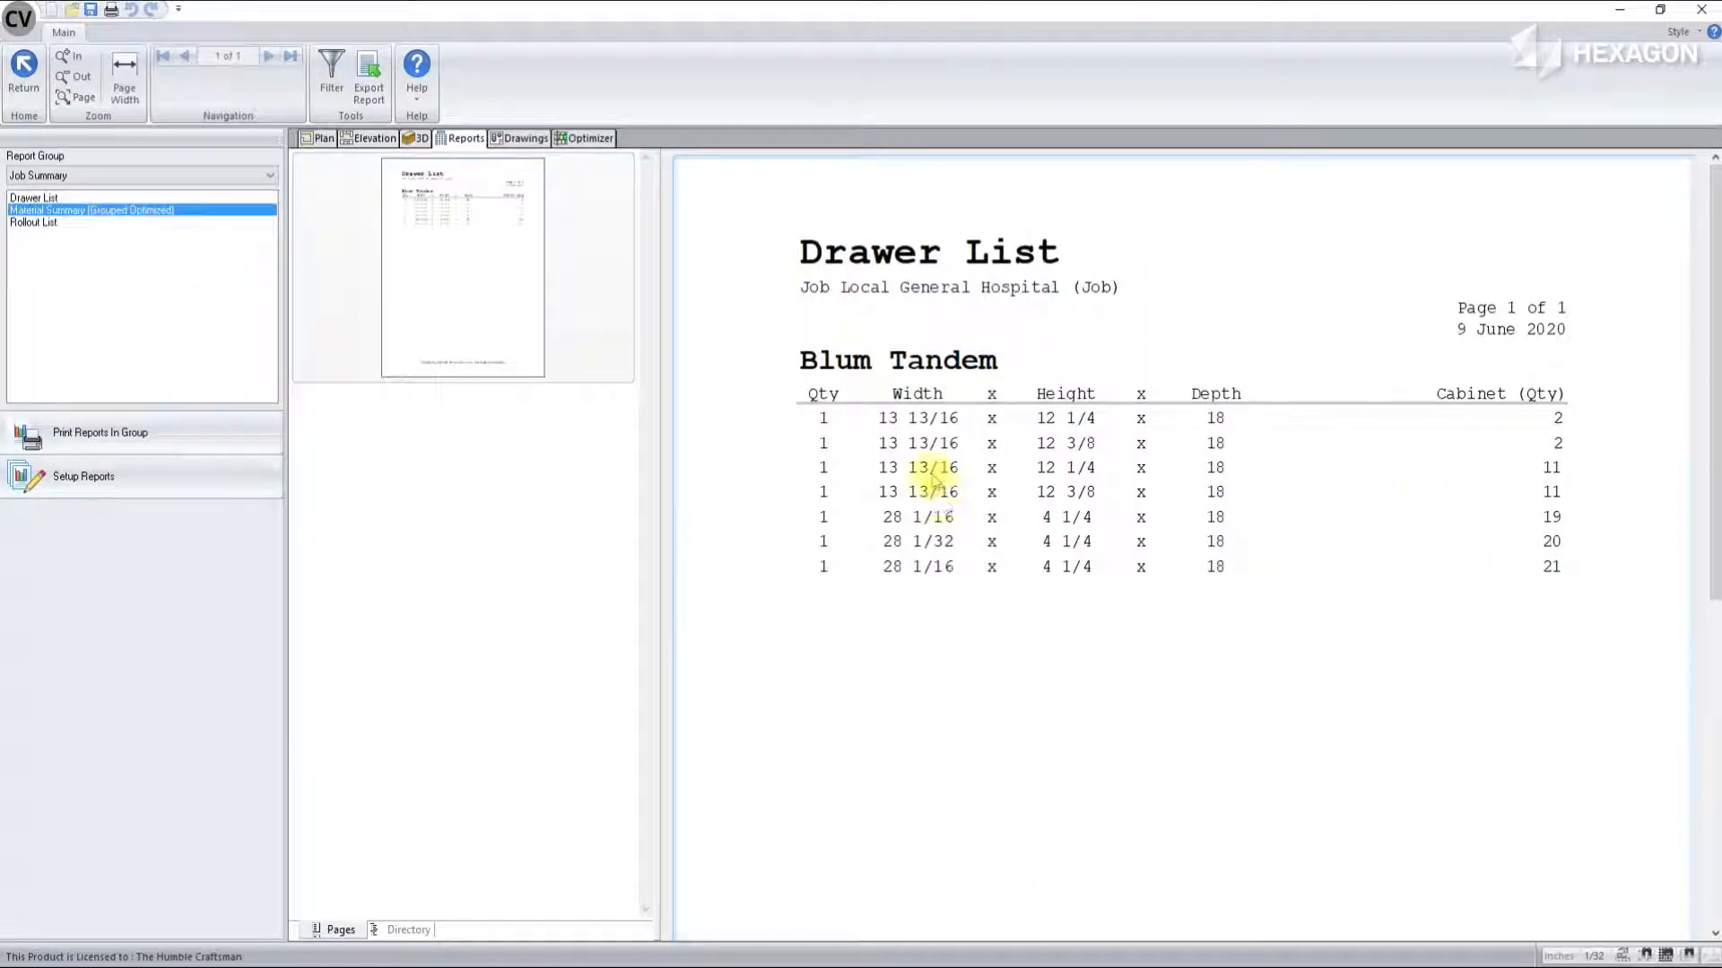
{"action": "left_click", "coordinate": [124, 70]}
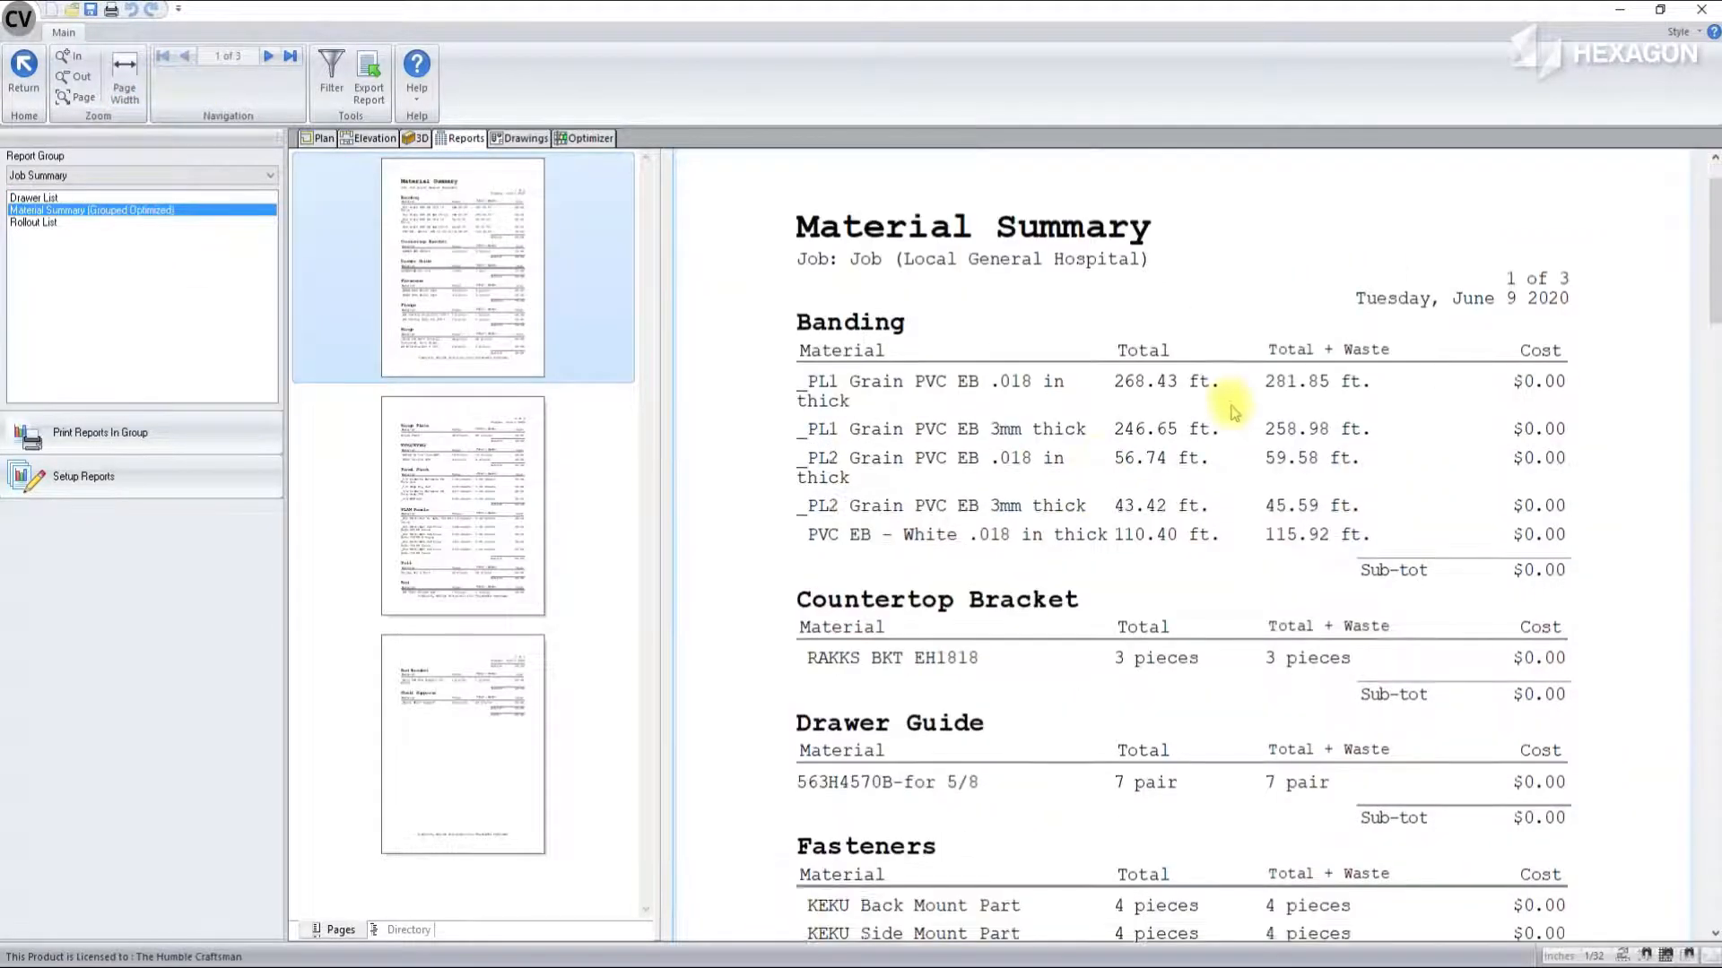
{"action": "scroll", "coordinate": [1233, 411], "scroll_direction": "down", "scroll_amount": 8}
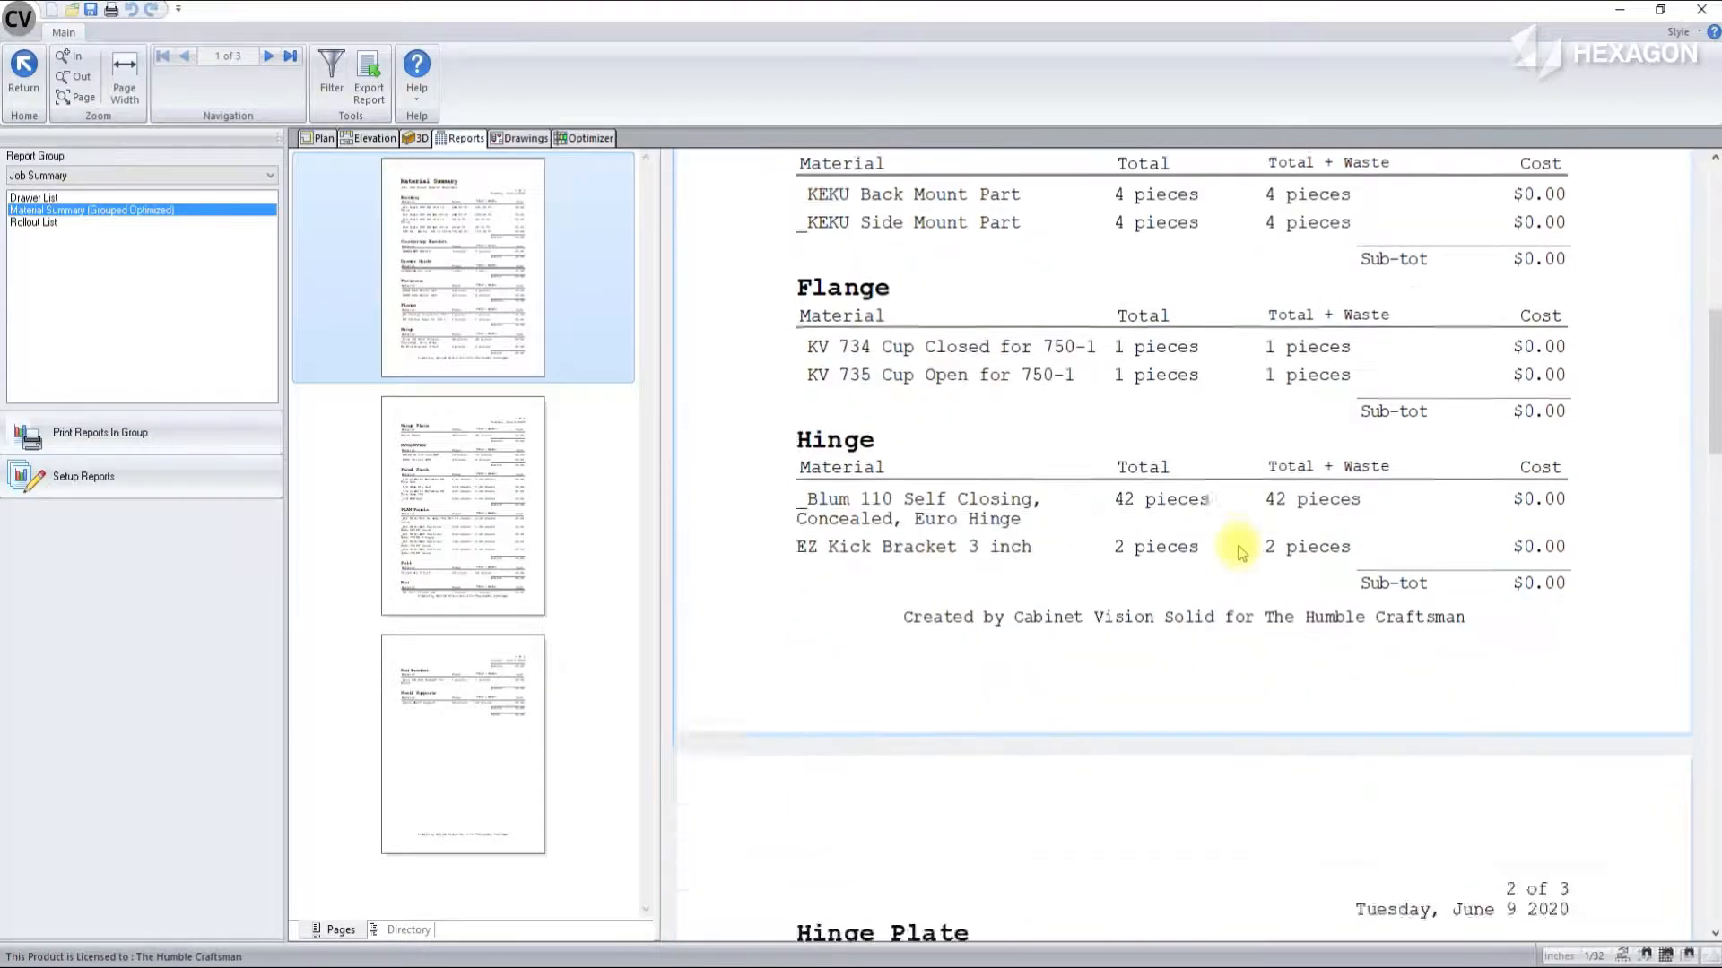
{"action": "scroll", "coordinate": [1240, 551], "scroll_direction": "down", "scroll_amount": 6}
{"action": "scroll", "coordinate": [1241, 552], "scroll_direction": "down", "scroll_amount": 3}
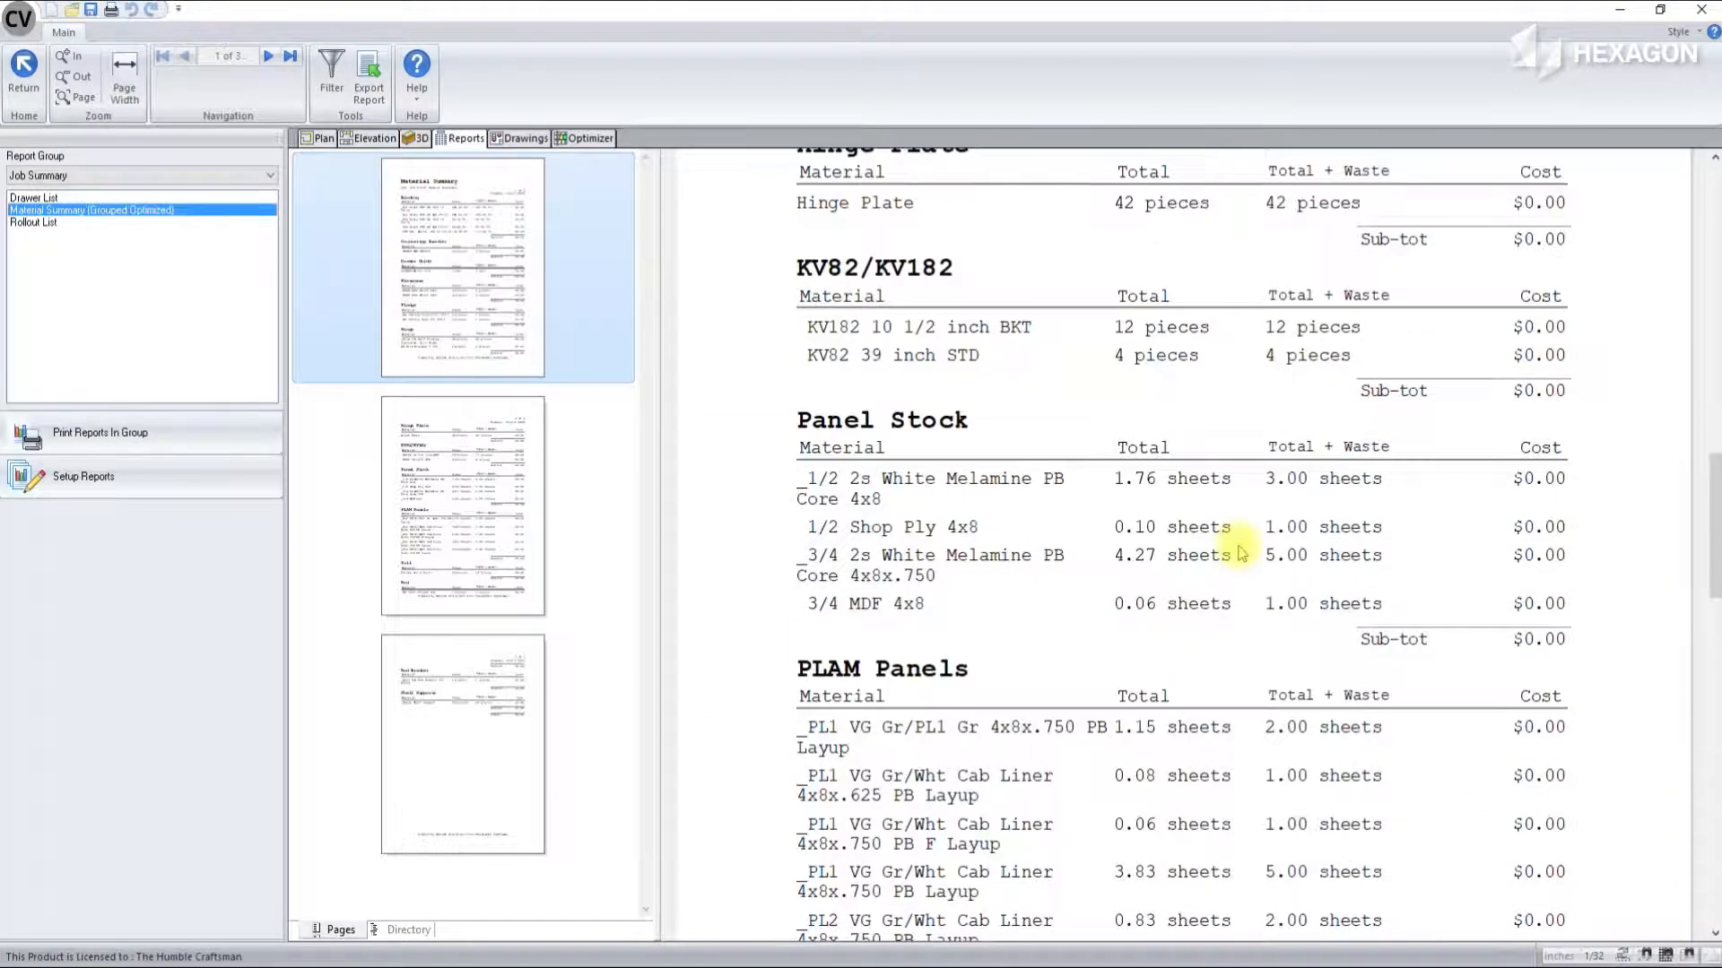
{"action": "scroll", "coordinate": [1241, 552], "scroll_direction": "down", "scroll_amount": 3}
{"action": "scroll", "coordinate": [1240, 551], "scroll_direction": "down", "scroll_amount": 9}
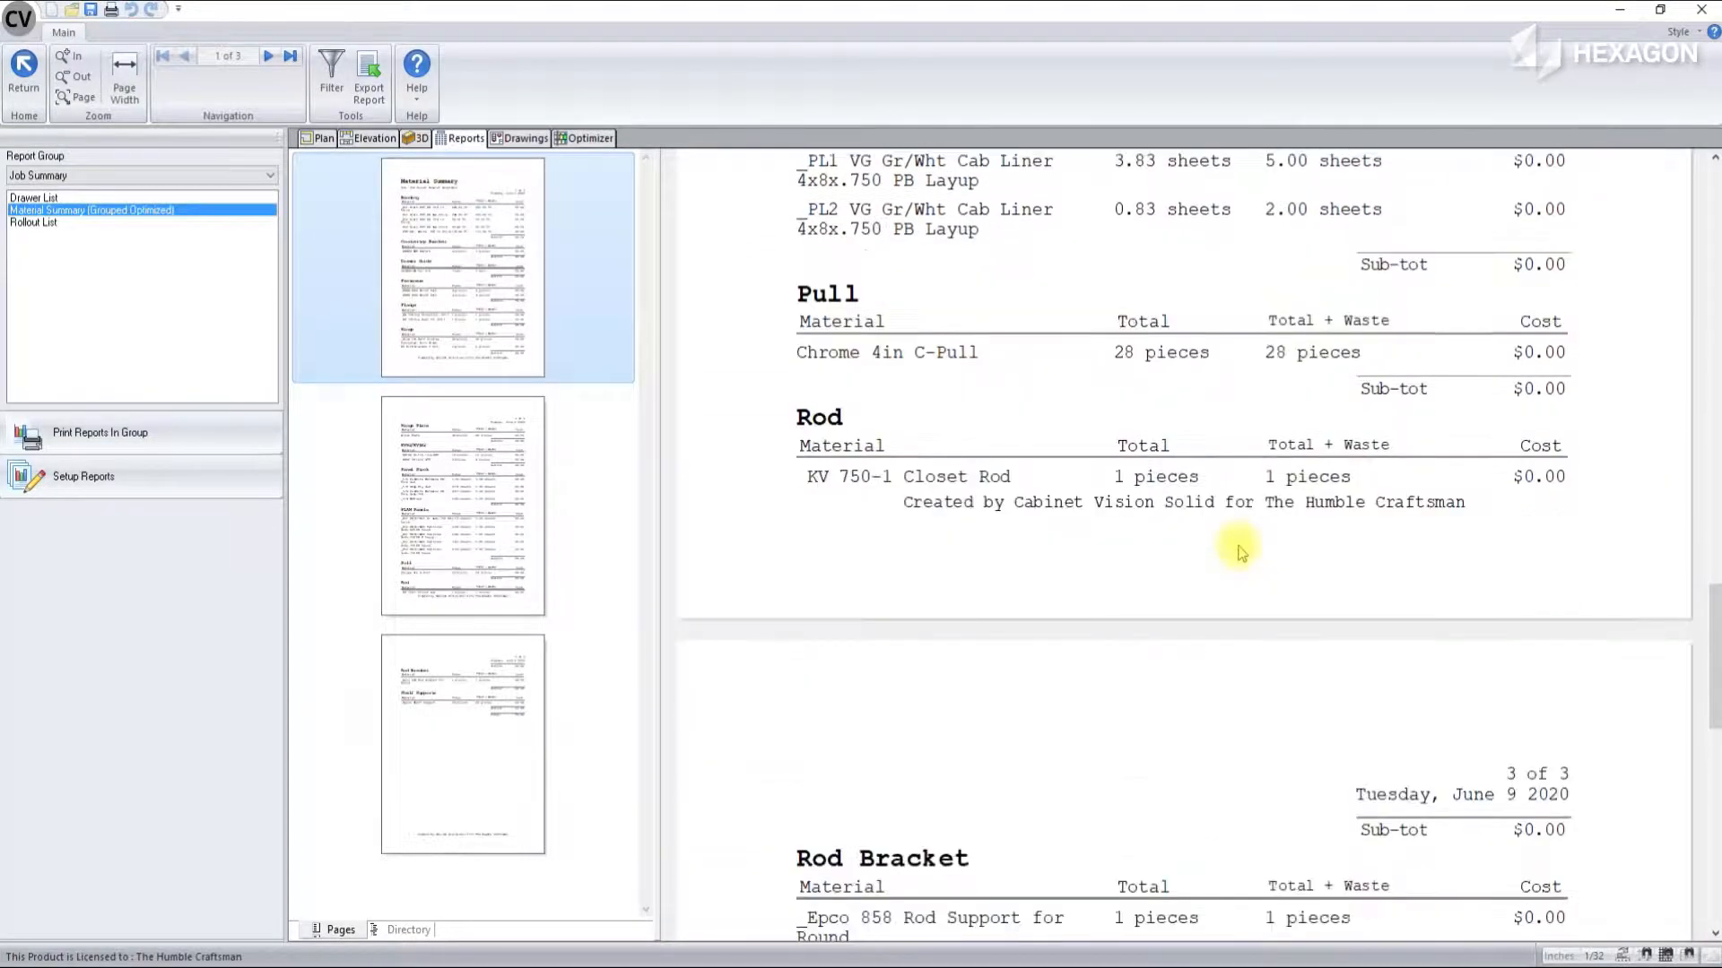
{"action": "scroll", "coordinate": [1240, 551], "scroll_direction": "down", "scroll_amount": 2}
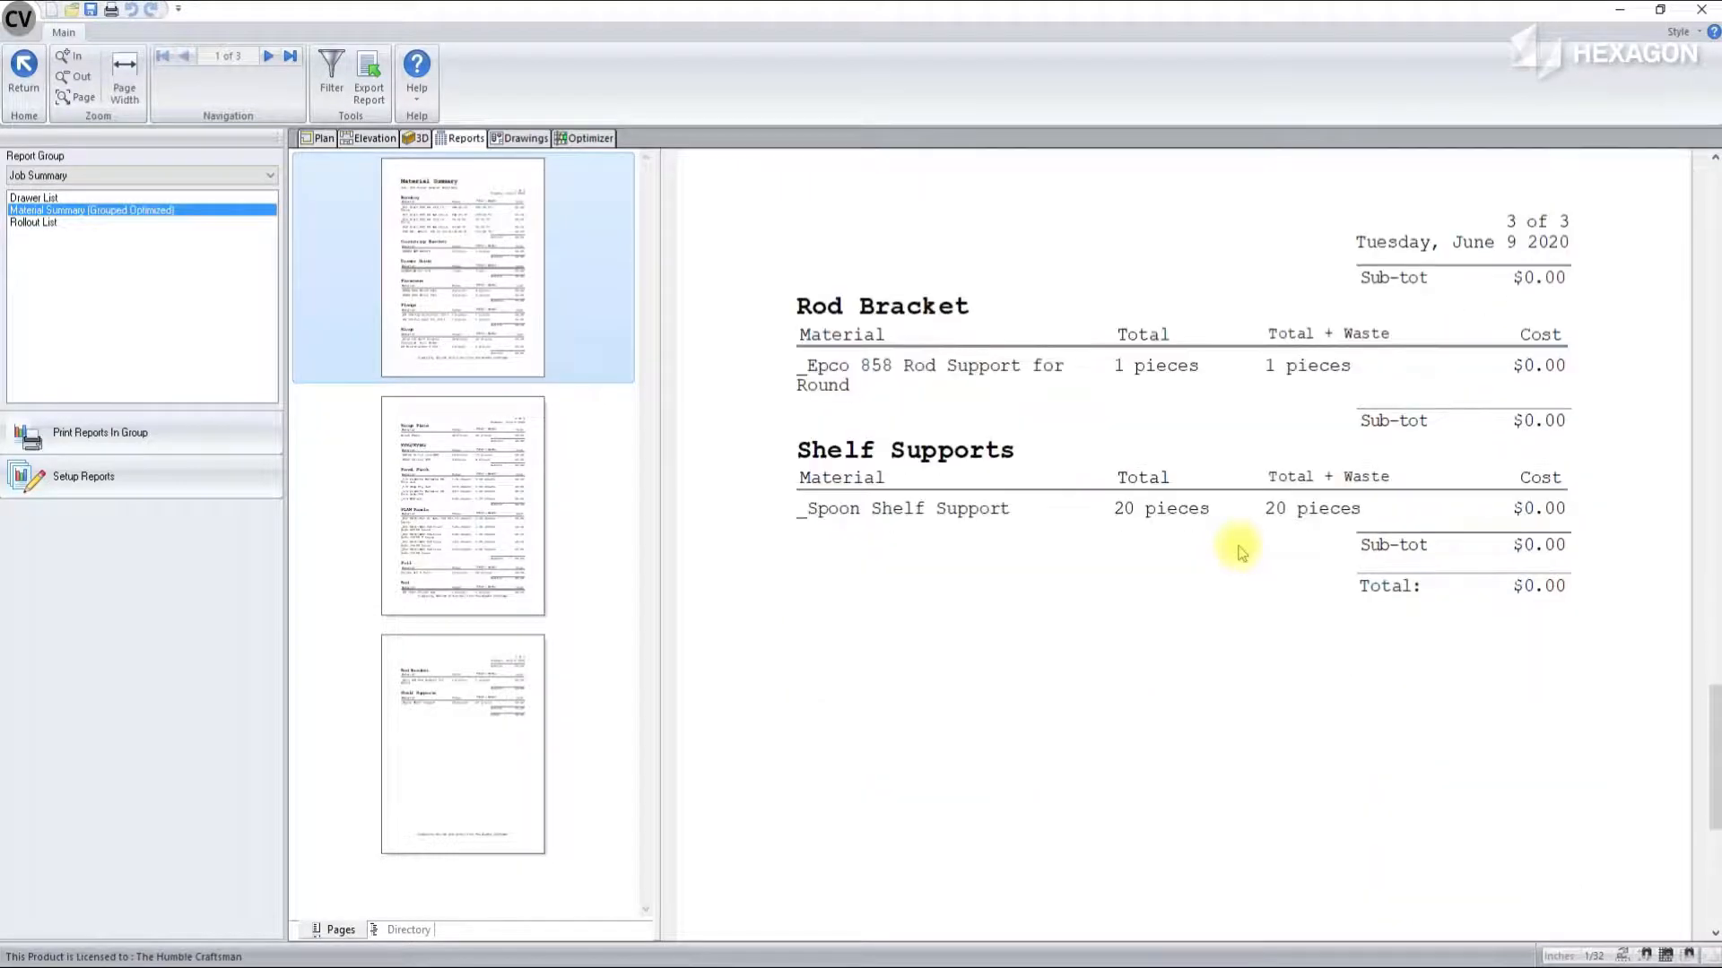
Step: Look through the report filter options and close them
{"action": "left_click", "coordinate": [331, 67]}
{"action": "scroll", "coordinate": [899, 571], "scroll_direction": "down", "scroll_amount": 5}
{"action": "left_click_drag", "start_coordinate": [899, 571], "coordinate": [904, 536]}
{"action": "left_click", "coordinate": [960, 386]}
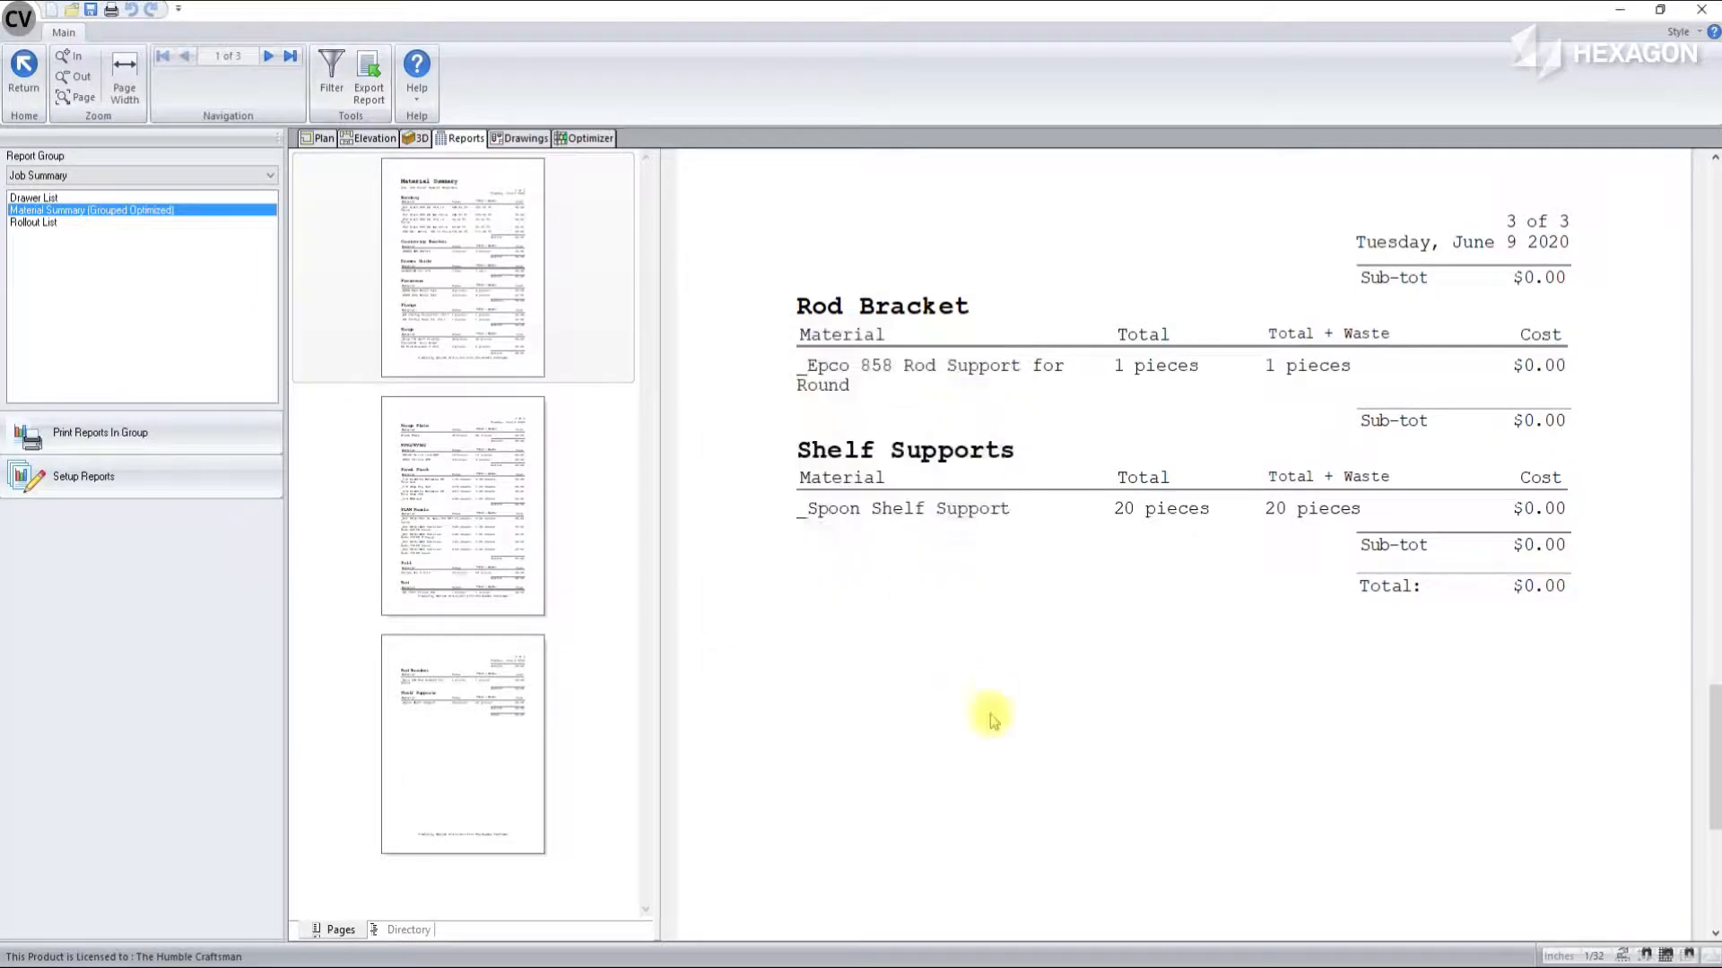
Step: Optimize the job's parts list for cutting and open the resulting cut patterns
{"action": "left_click", "coordinate": [581, 139]}
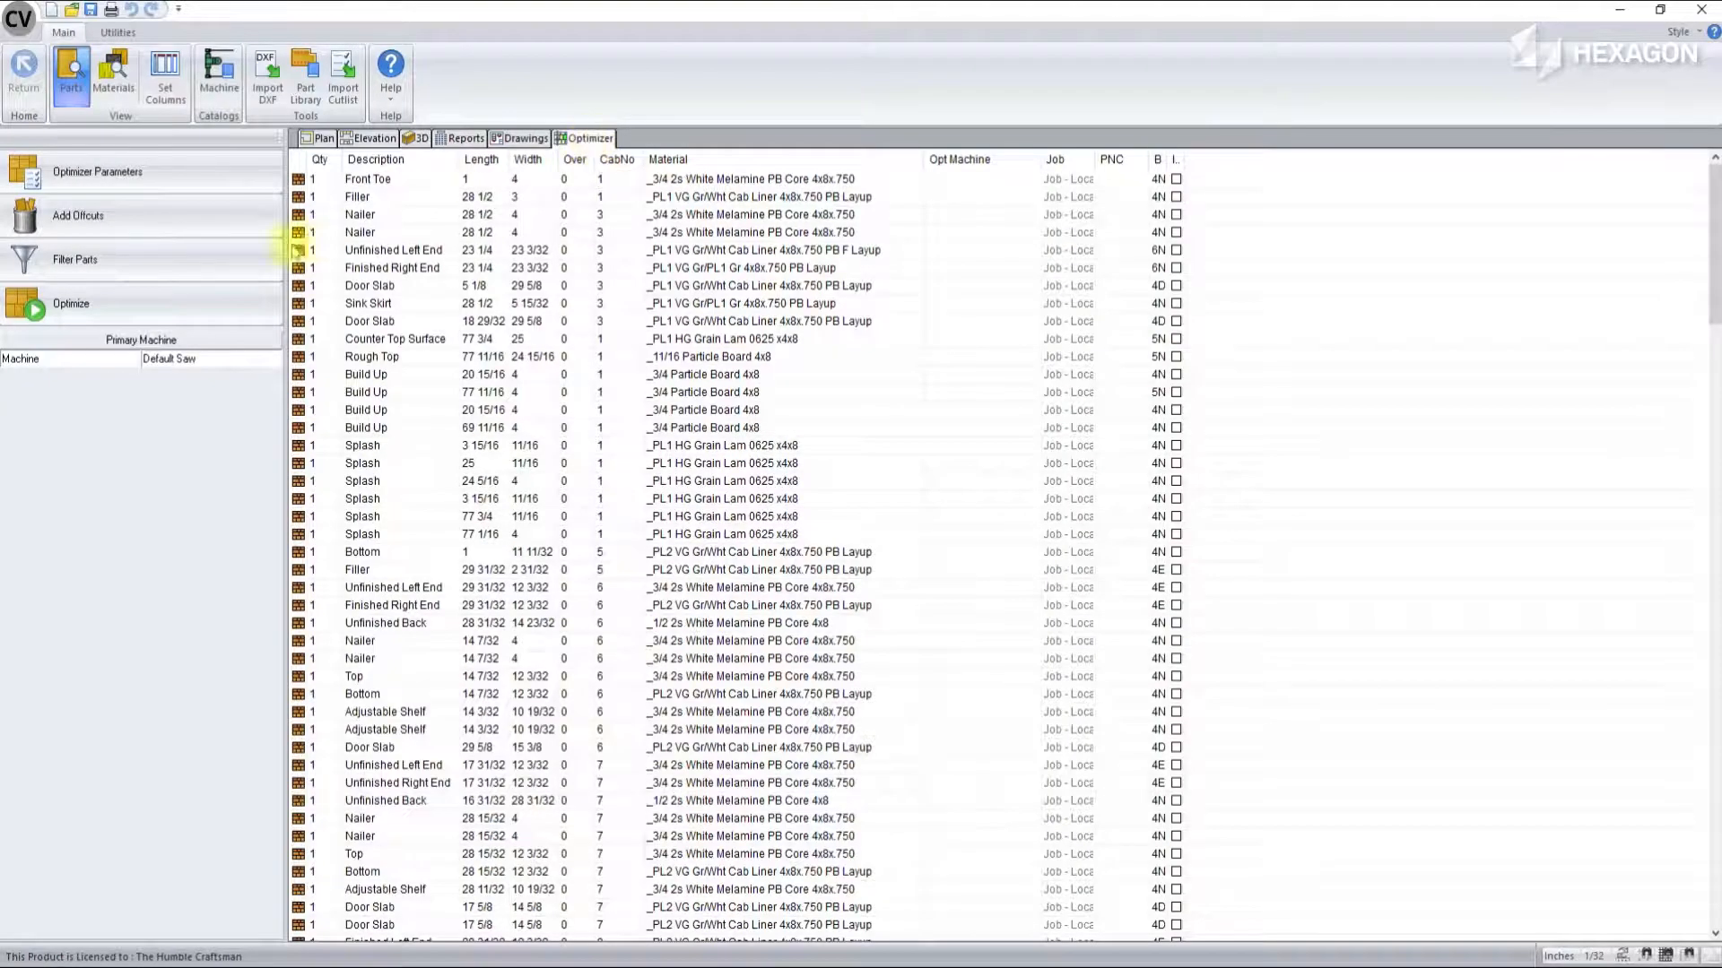
{"action": "left_click", "coordinate": [217, 305]}
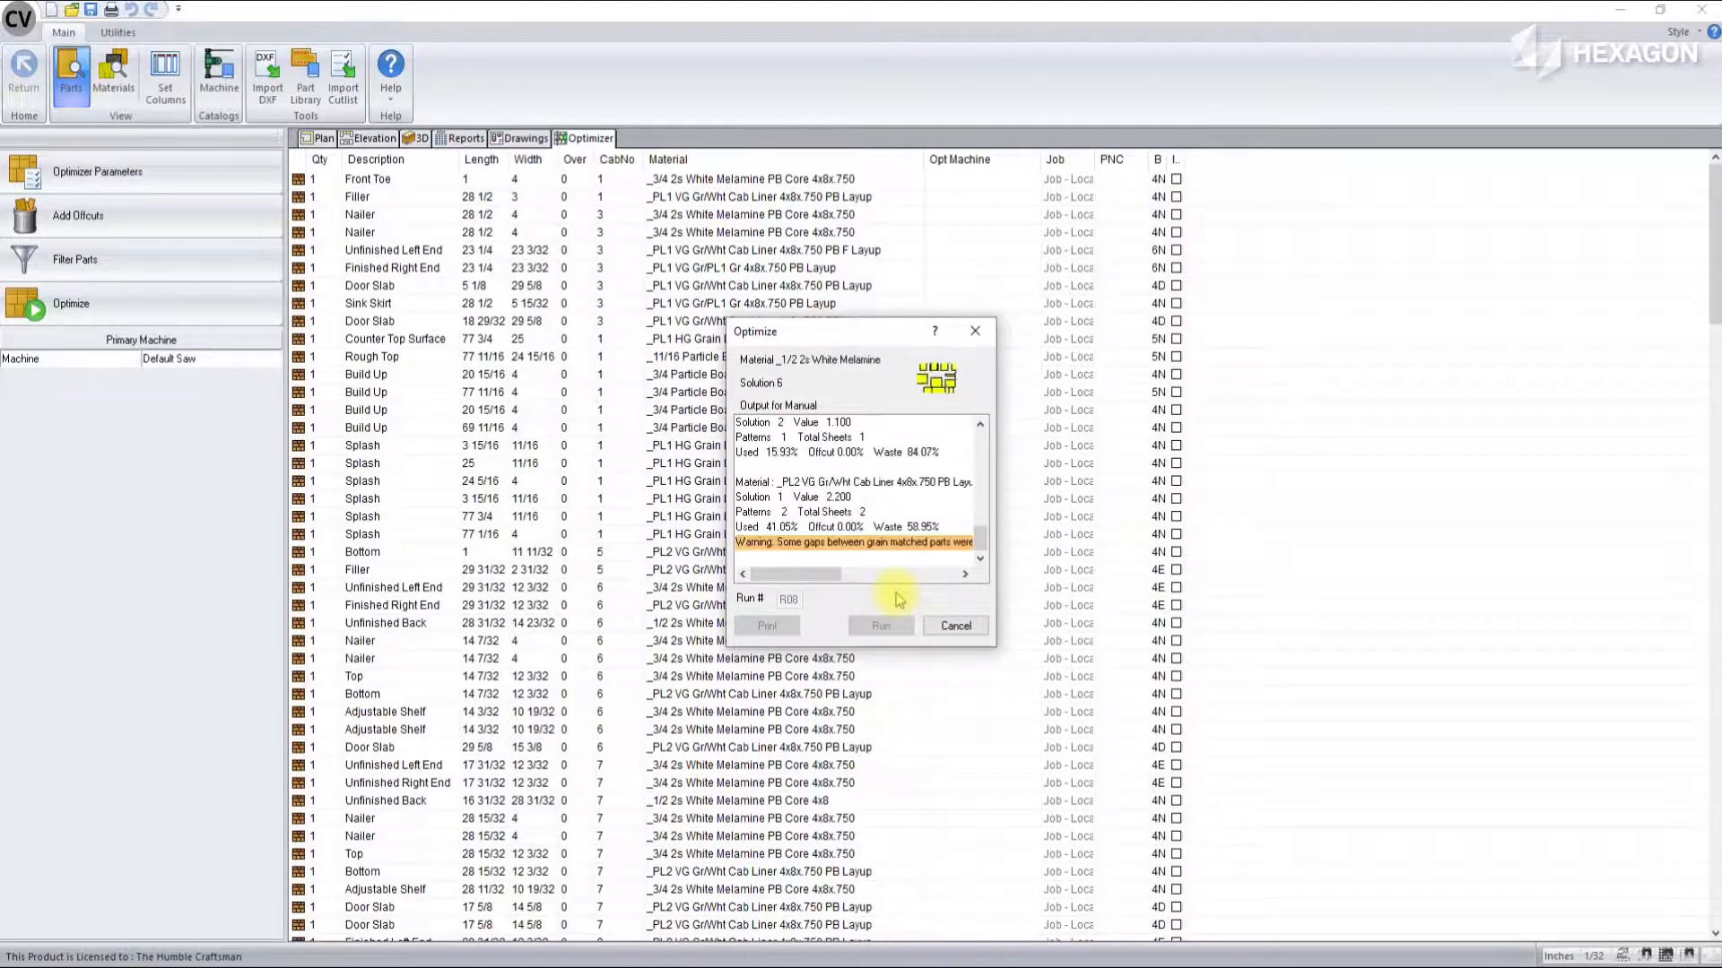
{"action": "left_click", "coordinate": [882, 626]}
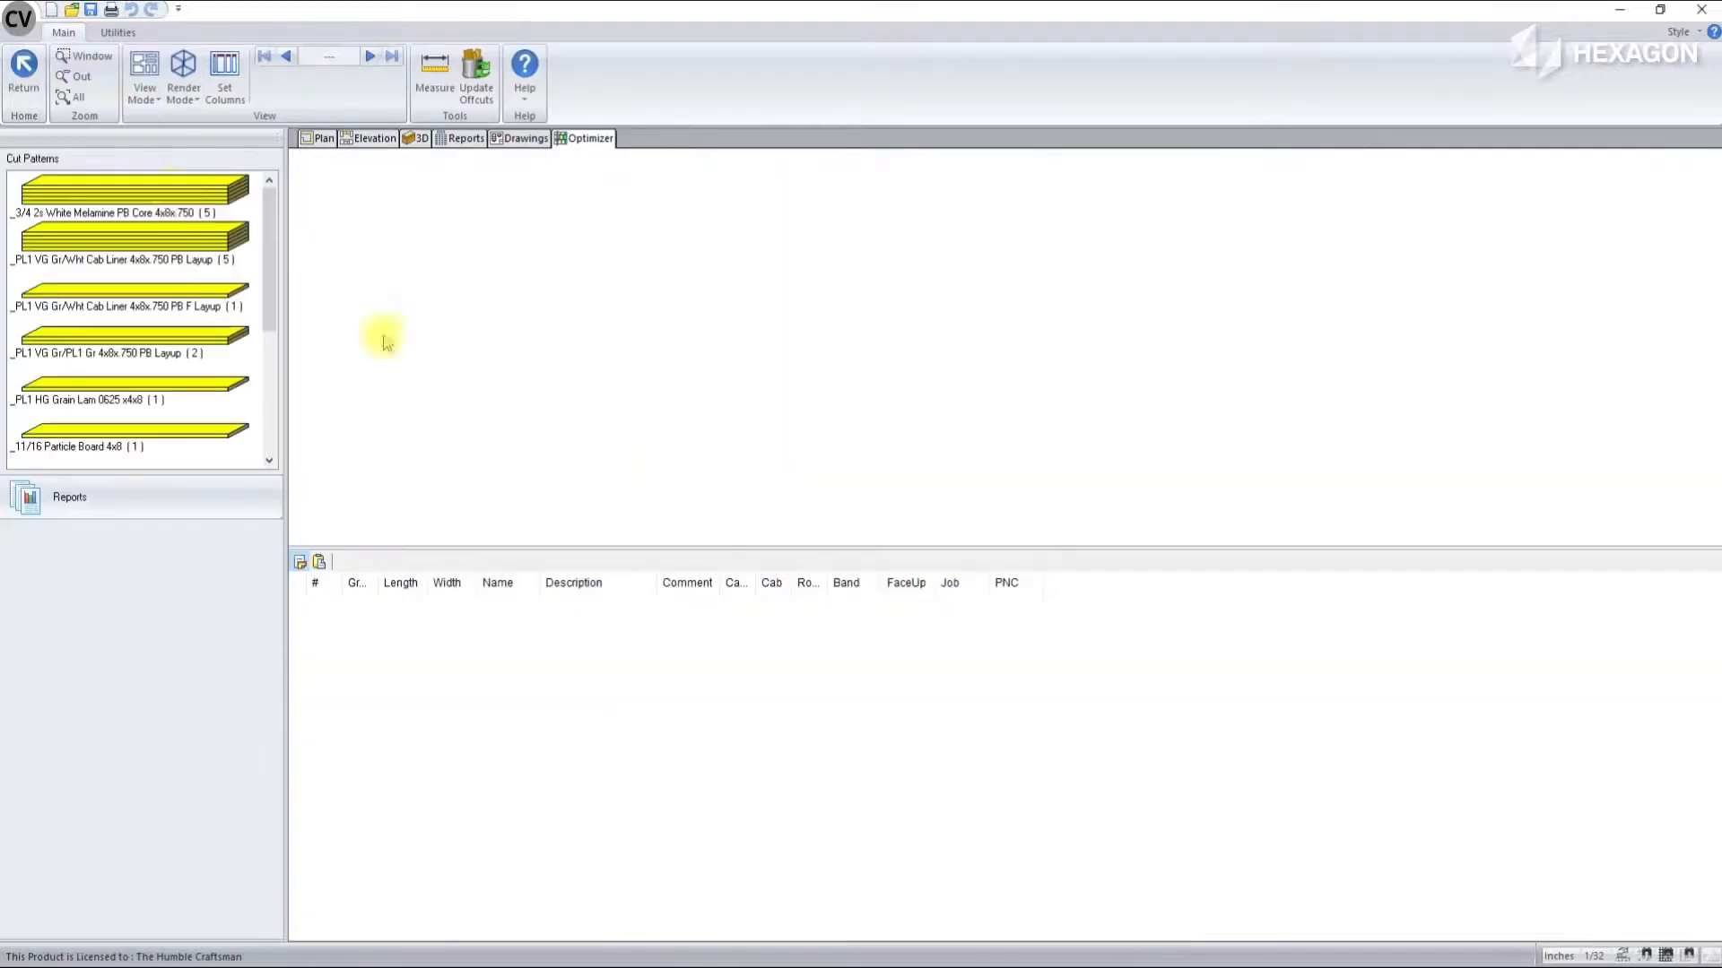